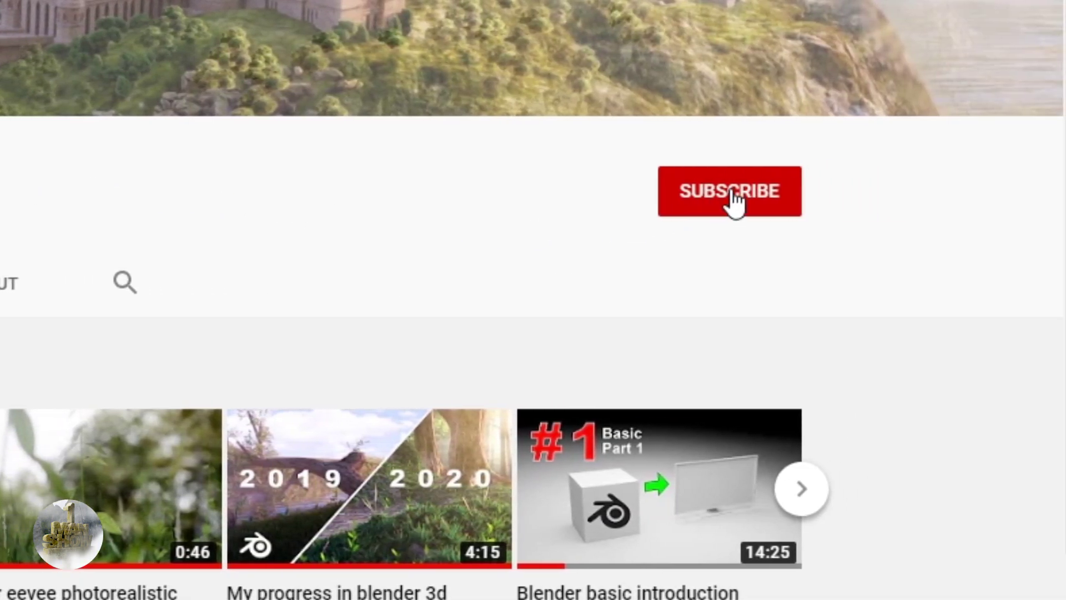
# Subscribe to the channel and set its notifications to All.
pyautogui.click(736, 203)
pyautogui.click(780, 195)
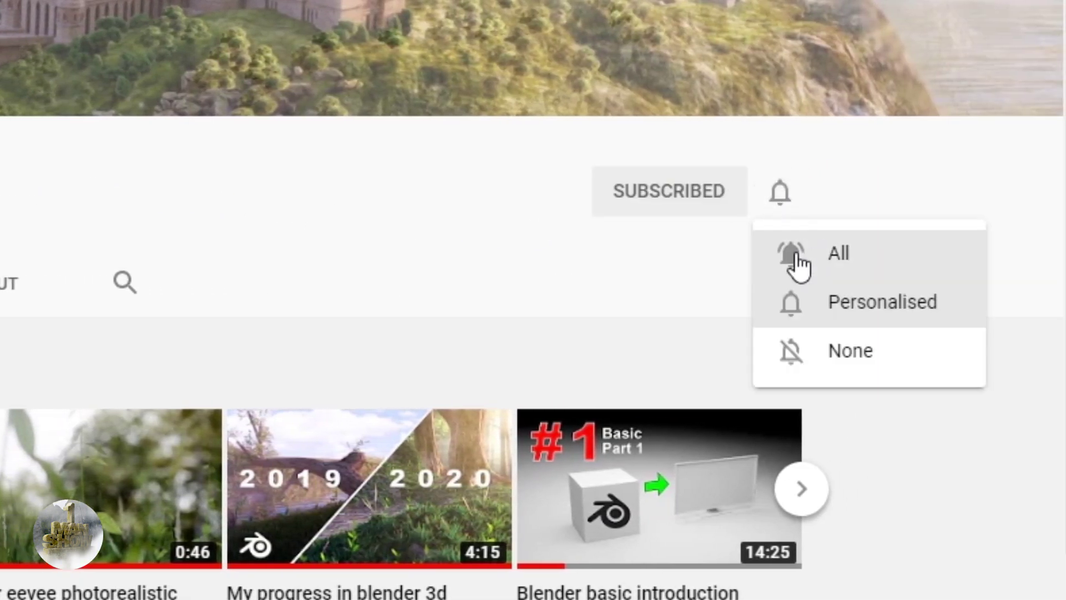
pyautogui.click(795, 252)
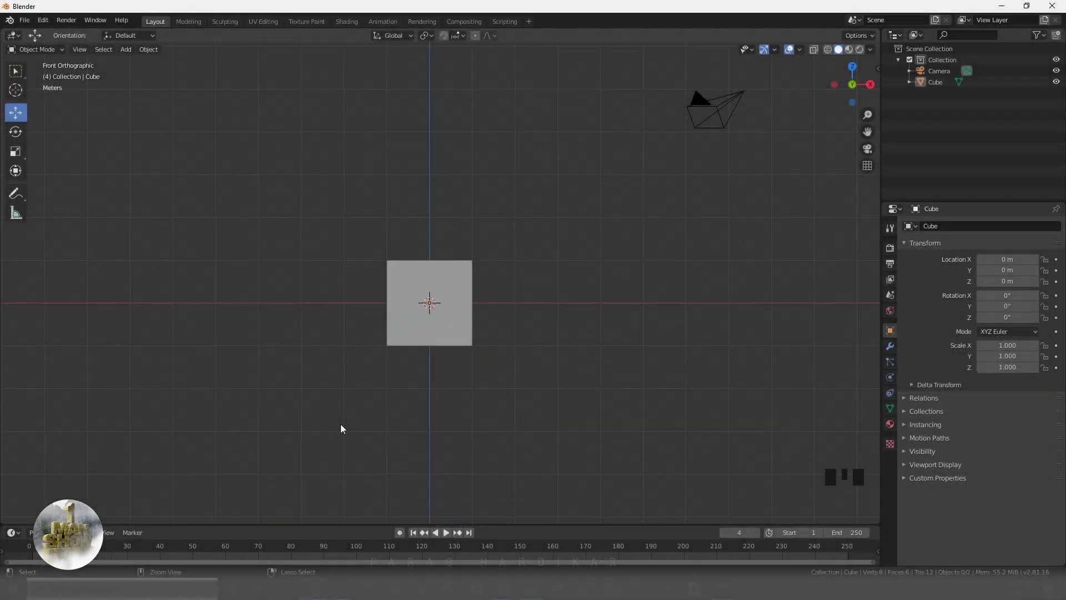
# Align the camera to the current front view and delete the default cube.
pyautogui.press('ctrl+alt+KP_0')
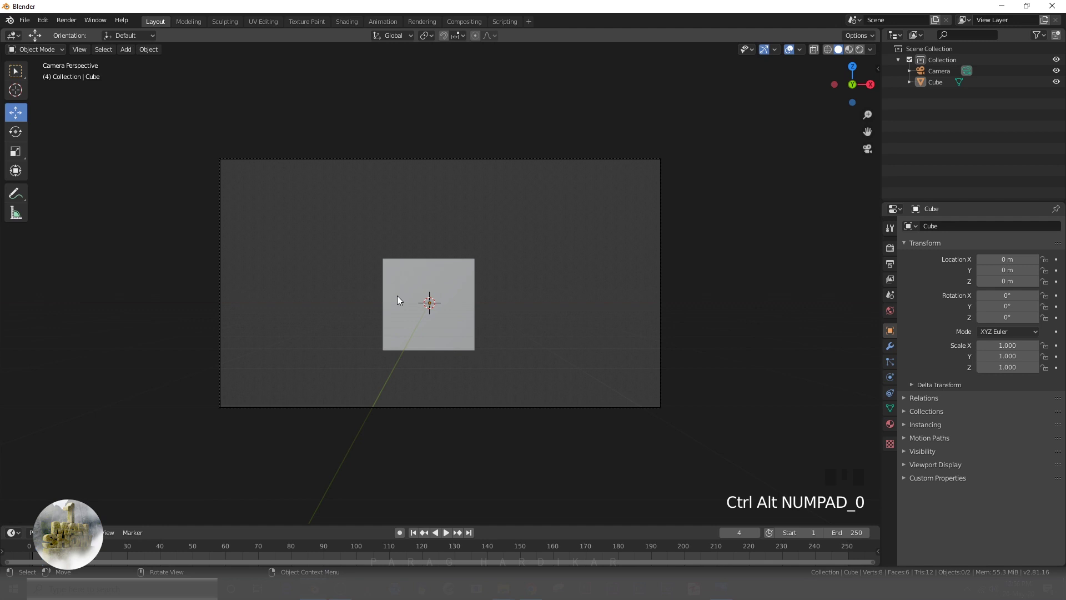
pyautogui.press('x')
pyautogui.click(387, 349)
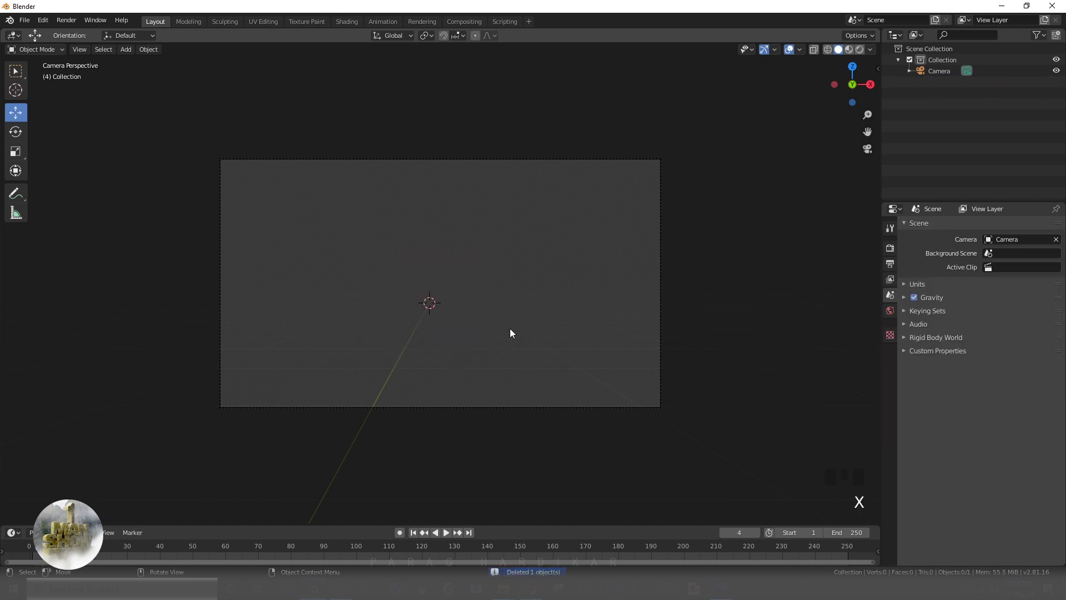
# Split the 3D viewport vertically into two equal halves and hide the toolbar in the left one.
pyautogui.scroll(2, 510, 328)
pyautogui.scroll(-1, 399, 319)
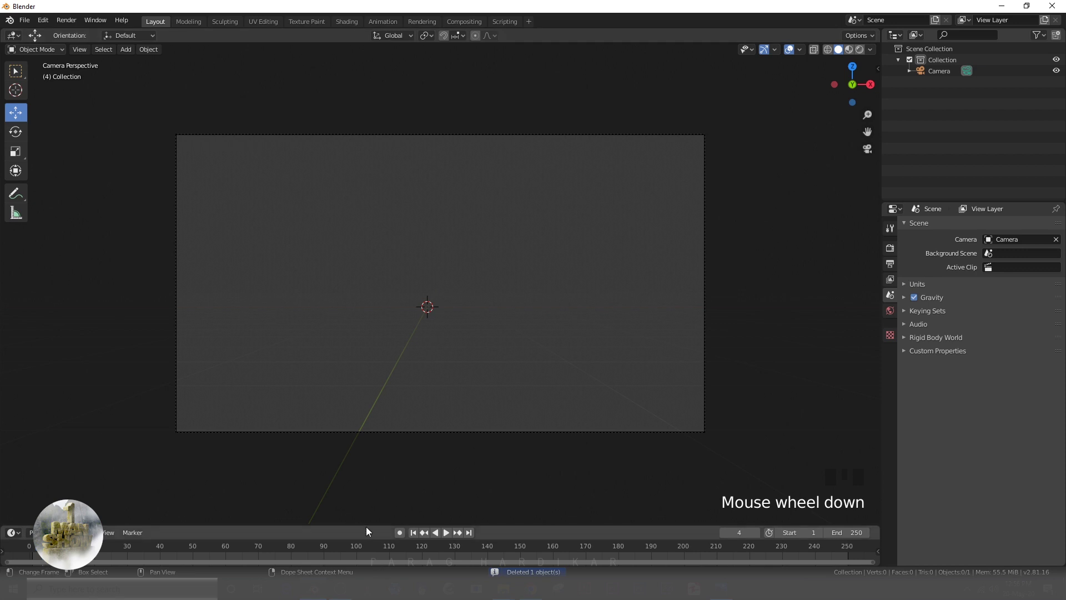
pyautogui.rightClick(371, 526)
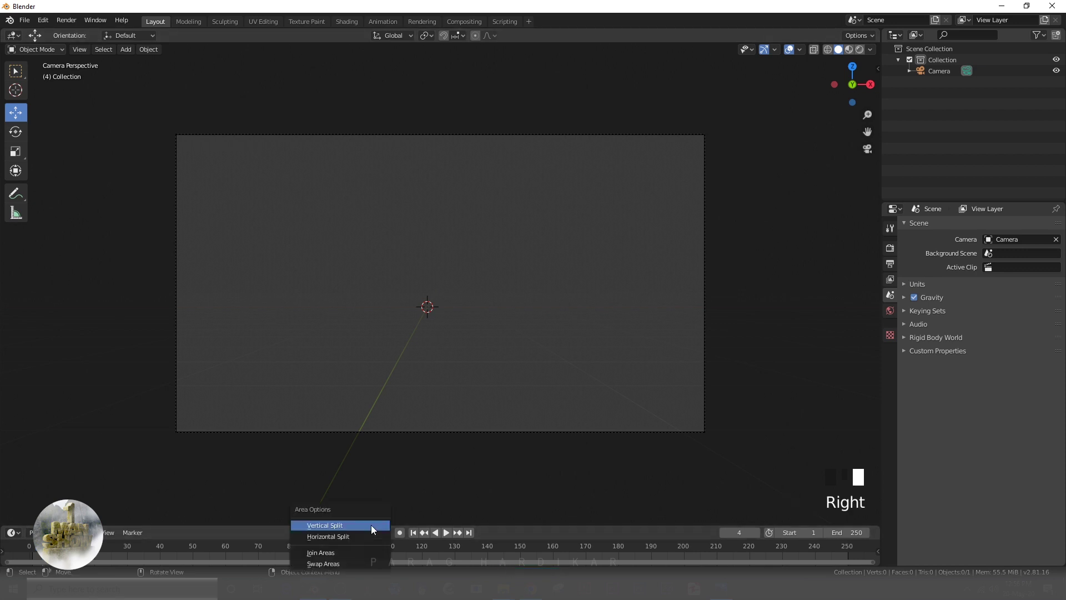
pyautogui.click(358, 524)
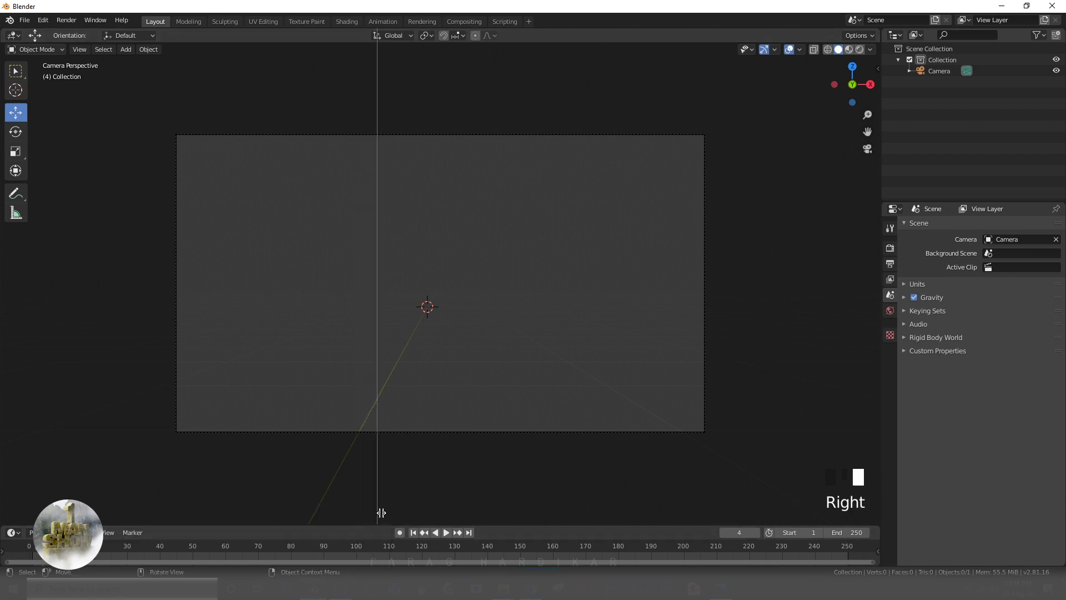
pyautogui.click(459, 492)
pyautogui.scroll(3, 307, 428)
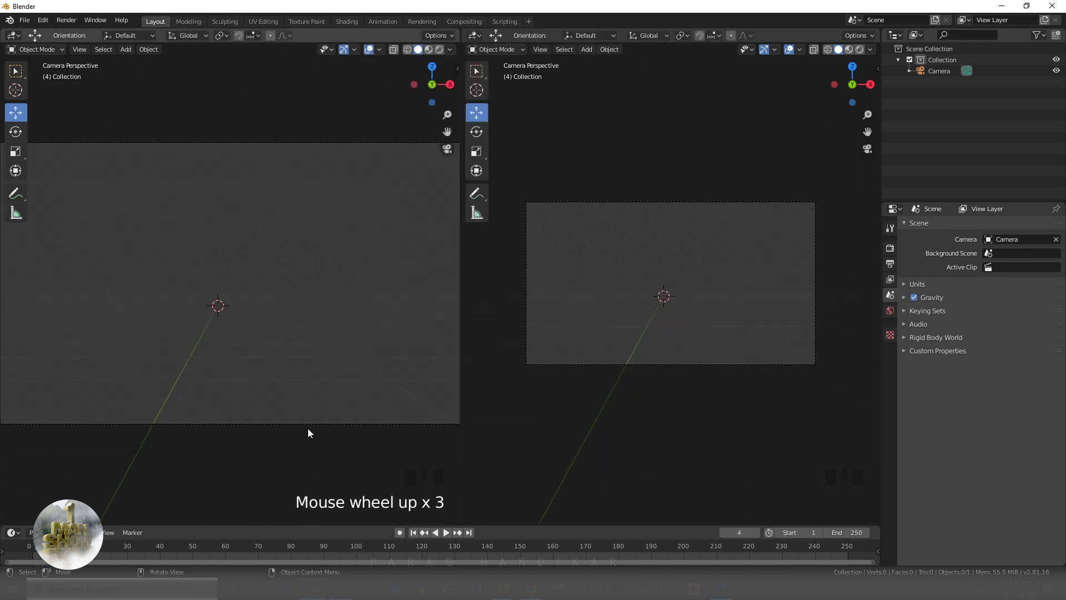
pyautogui.scroll(-1, 305, 423)
pyautogui.press('t')
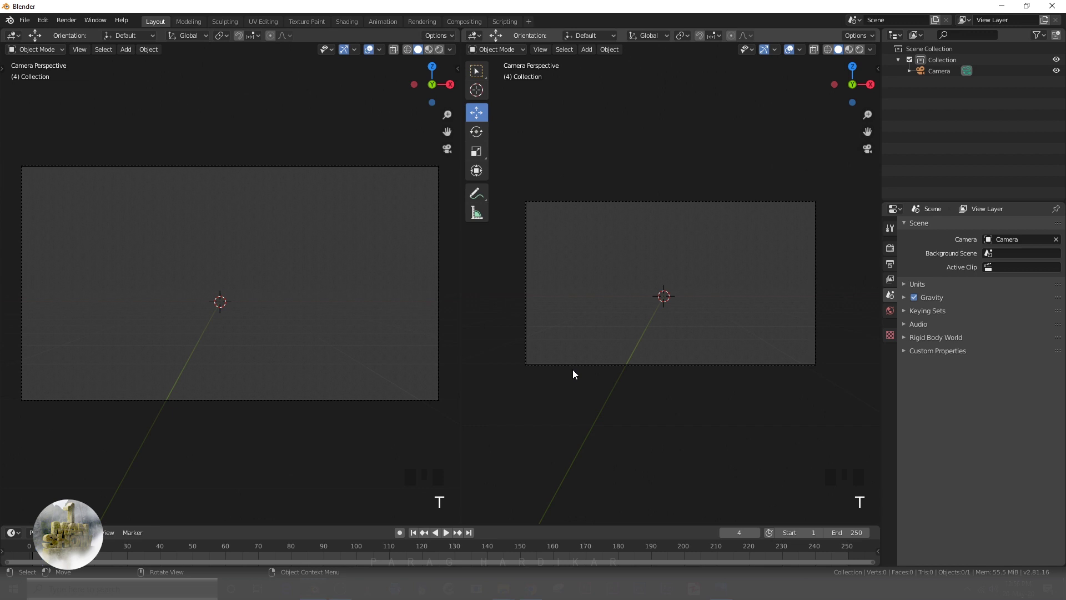
# Select the camera, enable its background images and load LOGO.png as the background image.
pyautogui.moveTo(571, 371); pyautogui.dragTo(666, 382, button='middle')
pyautogui.scroll(-4, 615, 390)
pyautogui.scroll(-2, 755, 411)
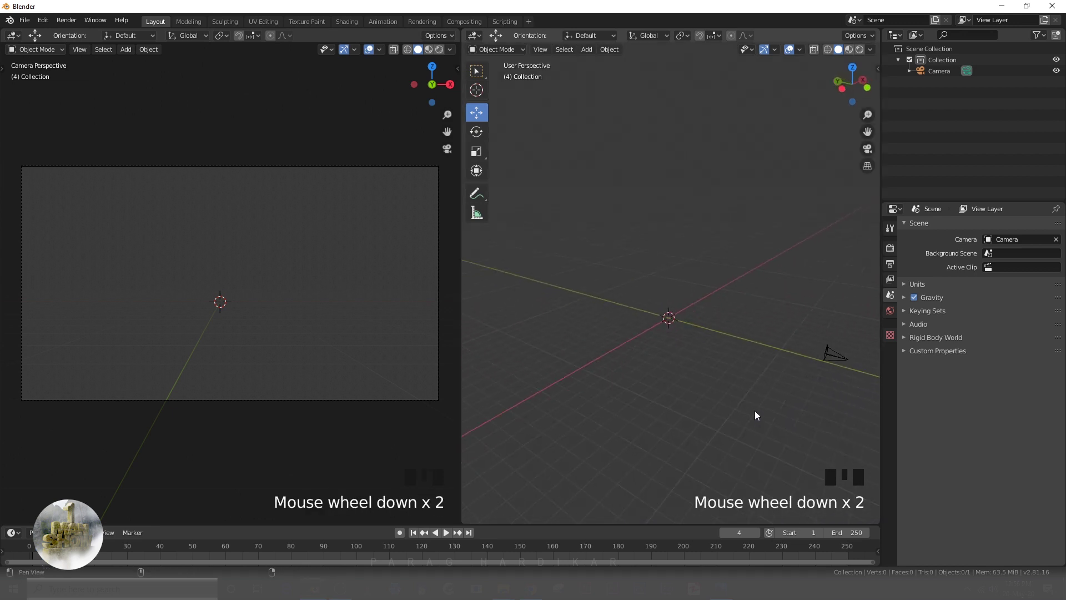
pyautogui.keyDown('shift'); pyautogui.moveTo(755, 411); pyautogui.dragTo(752, 361, button='middle'); pyautogui.keyUp('shift')
pyautogui.click(758, 359)
pyautogui.keyDown('shift'); pyautogui.moveTo(733, 417); pyautogui.dragTo(853, 390, button='middle'); pyautogui.keyUp('shift')
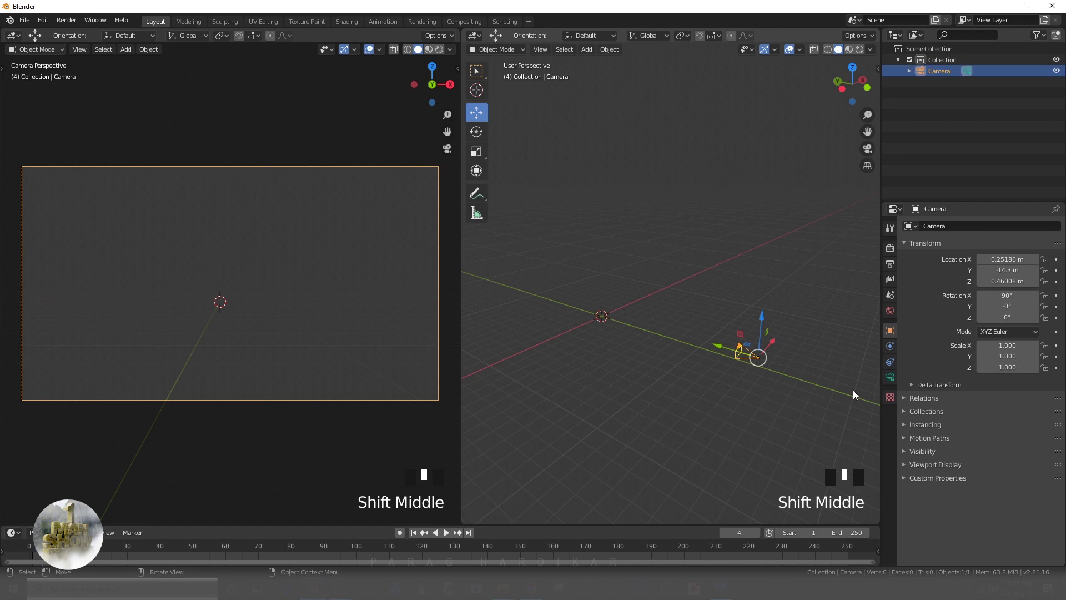
pyautogui.click(889, 379)
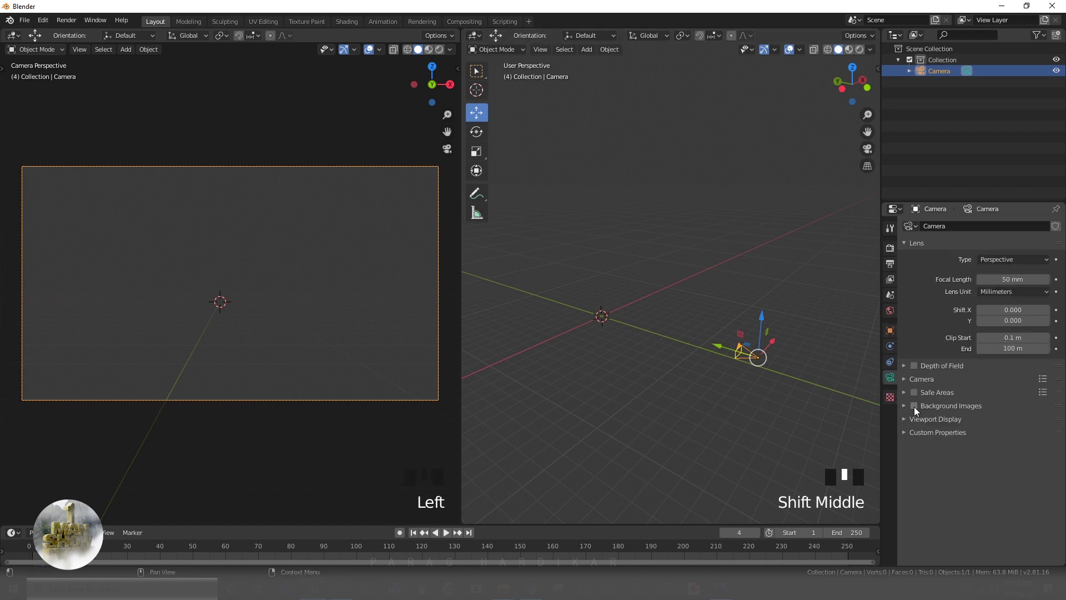
pyautogui.click(915, 406)
pyautogui.click(904, 406)
pyautogui.click(952, 424)
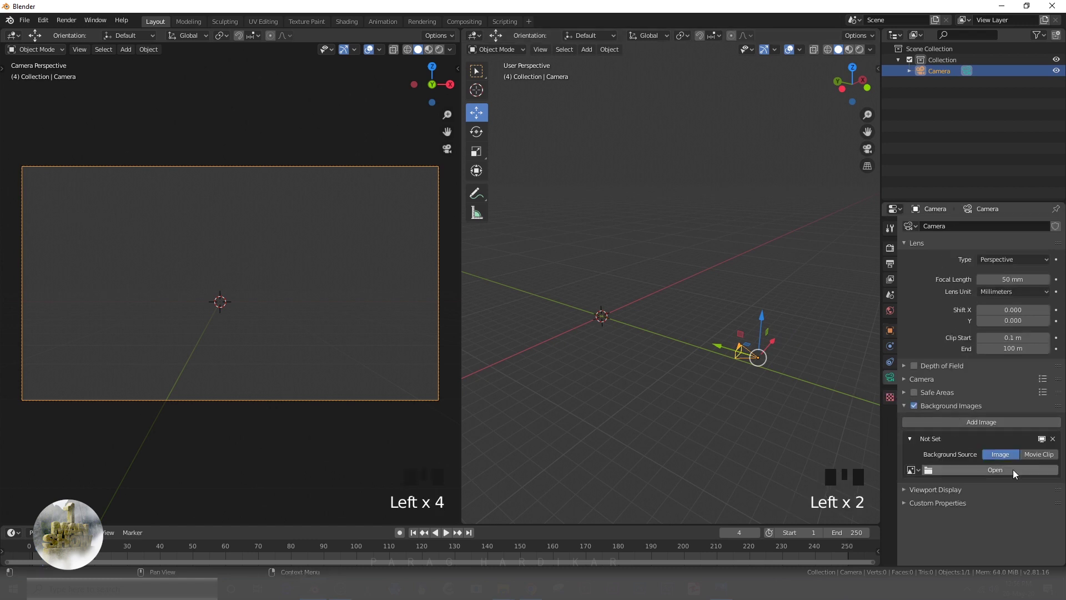
pyautogui.click(1013, 469)
pyautogui.doubleClick(507, 391)
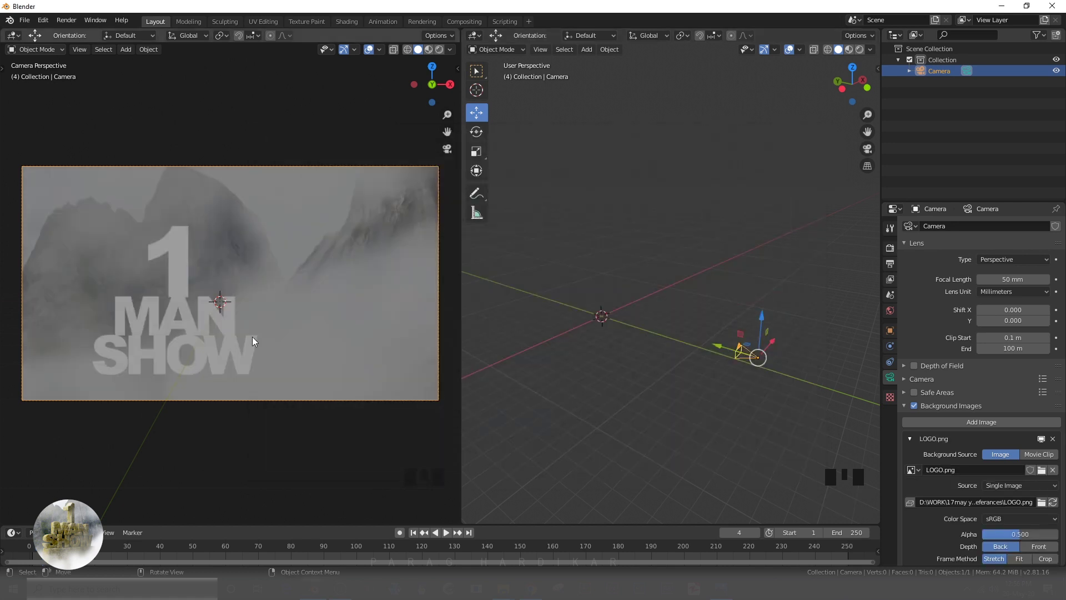
# Place the 3D cursor at the lower-left corner of the 1 in the logo and add a cube there.
pyautogui.scroll(-4, 258, 336)
pyautogui.scroll(5, 258, 337)
pyautogui.keyDown('shift'); pyautogui.moveTo(258, 337); pyautogui.dragTo(270, 302, button='middle'); pyautogui.keyUp('shift')
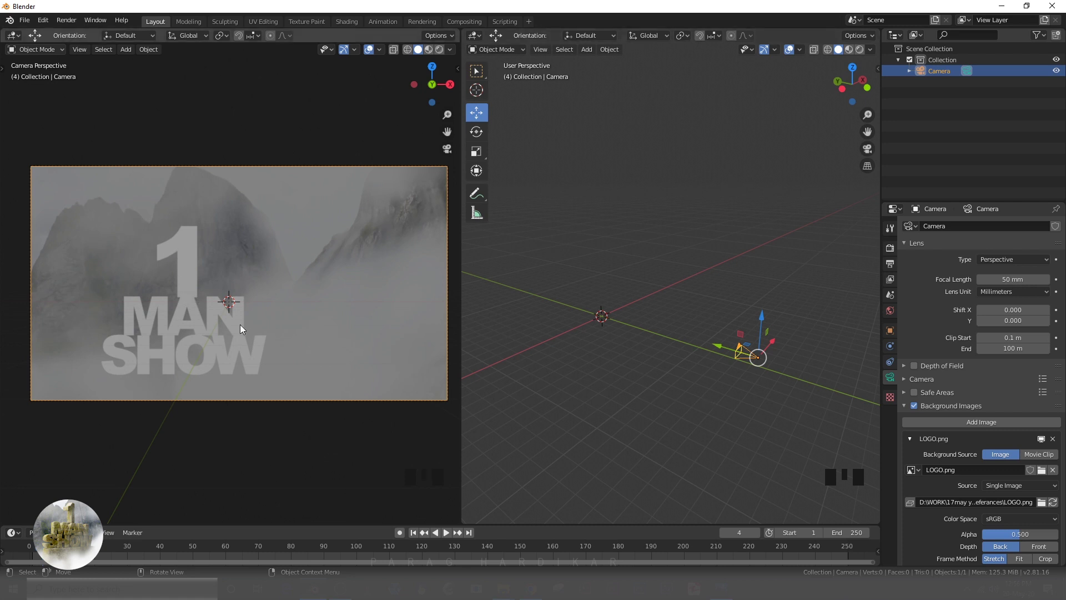
pyautogui.keyDown('shift'); pyautogui.moveTo(239, 325); pyautogui.dragTo(184, 322, button='middle'); pyautogui.keyUp('shift')
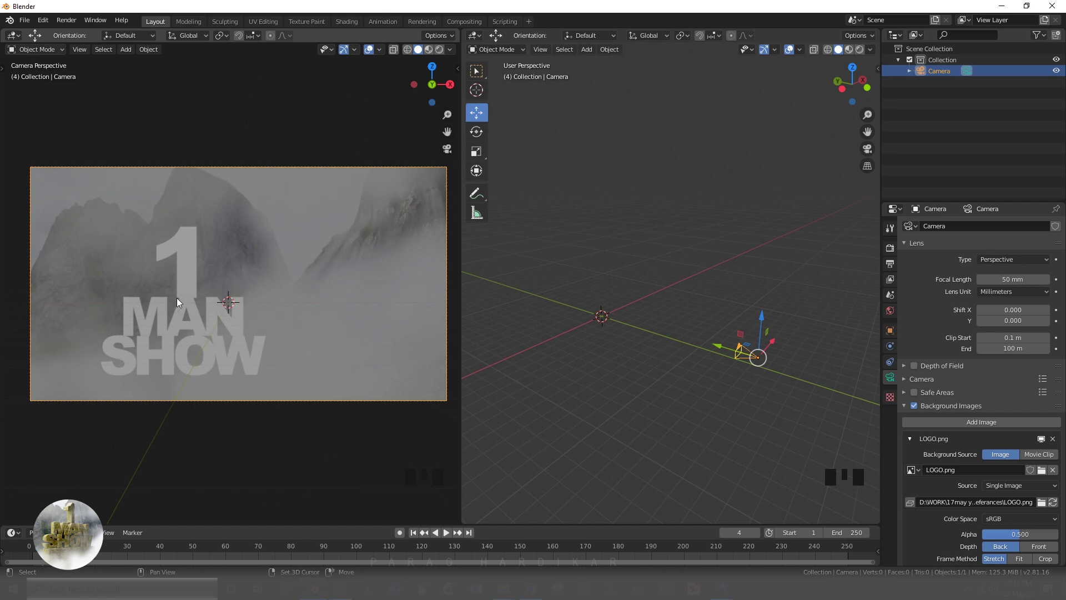
pyautogui.scroll(4, 176, 298)
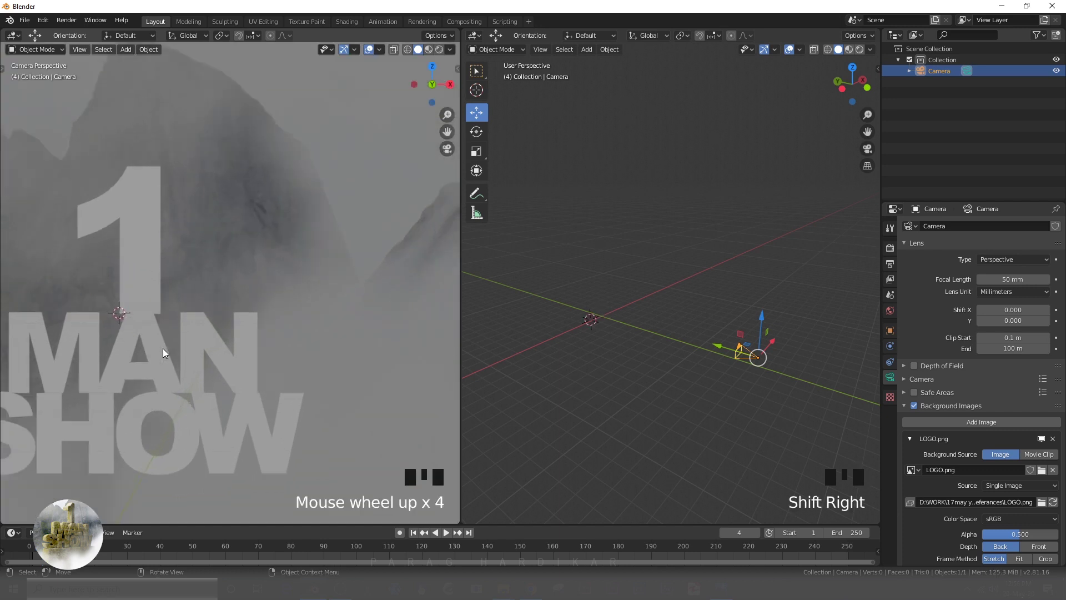
pyautogui.keyDown('shift'); pyautogui.moveTo(162, 349); pyautogui.dragTo(250, 332, button='middle'); pyautogui.keyUp('shift')
pyautogui.scroll(5, 303, 350)
pyautogui.scroll(5, 669, 416)
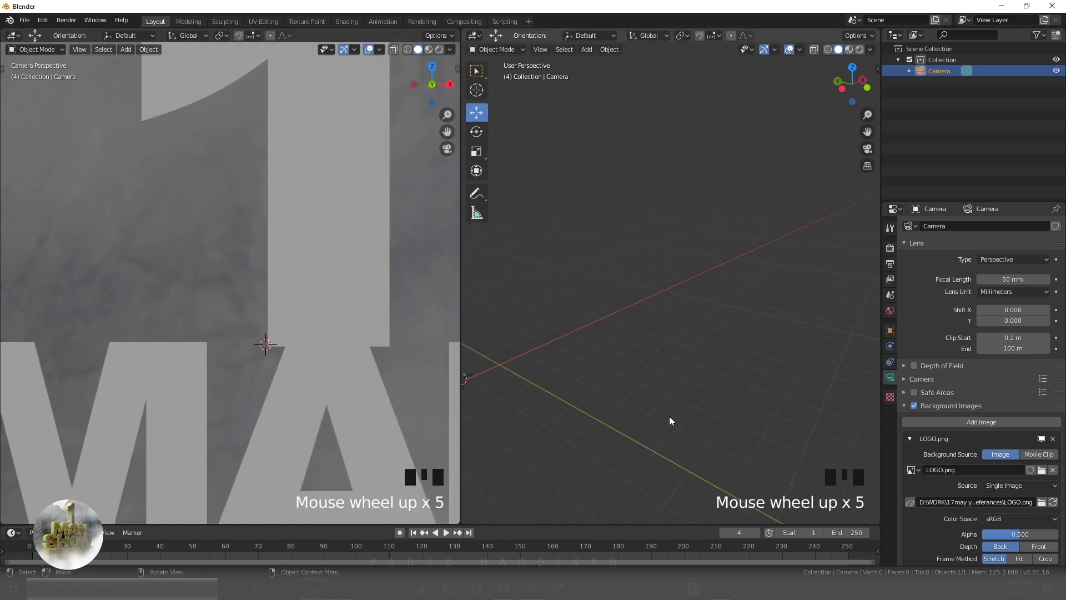
pyautogui.keyDown('shift'); pyautogui.moveTo(669, 415); pyautogui.dragTo(727, 398, button='middle'); pyautogui.keyUp('shift')
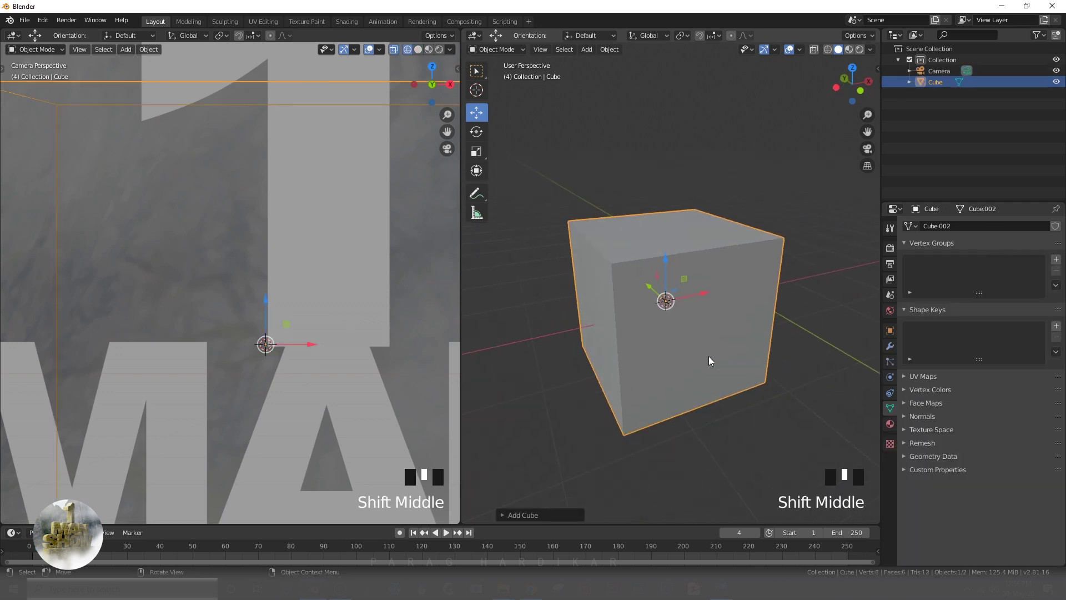
pyautogui.press('z')
pyautogui.click(629, 341)
pyautogui.press('z')
pyautogui.press('z')
pyautogui.press('z')
pyautogui.press('z')
pyautogui.press('z')
pyautogui.press('z')
pyautogui.press('z')
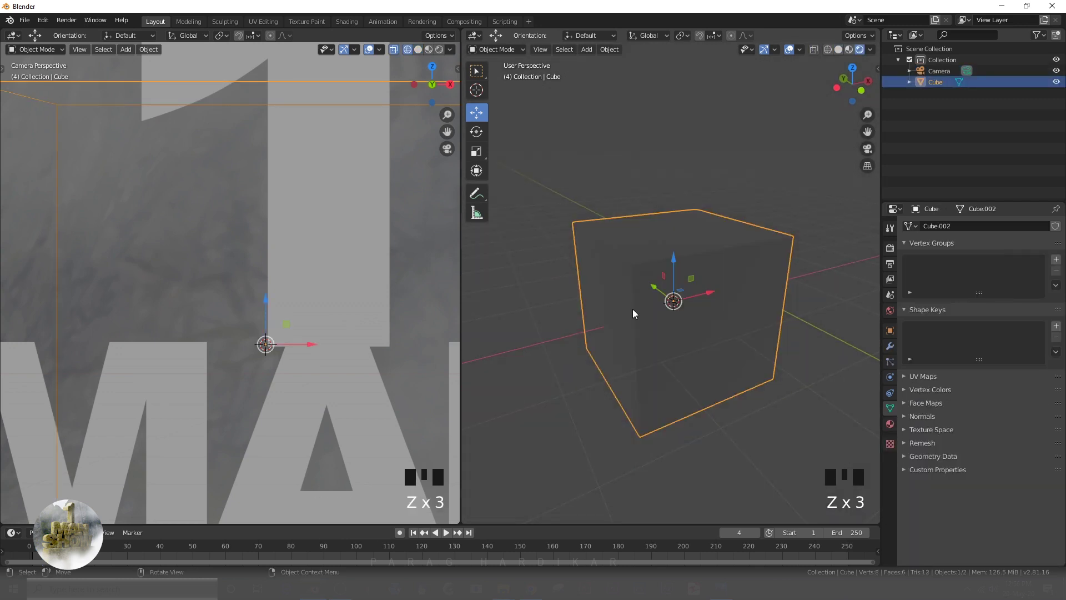
pyautogui.moveTo(617, 367); pyautogui.dragTo(680, 357, button='middle')
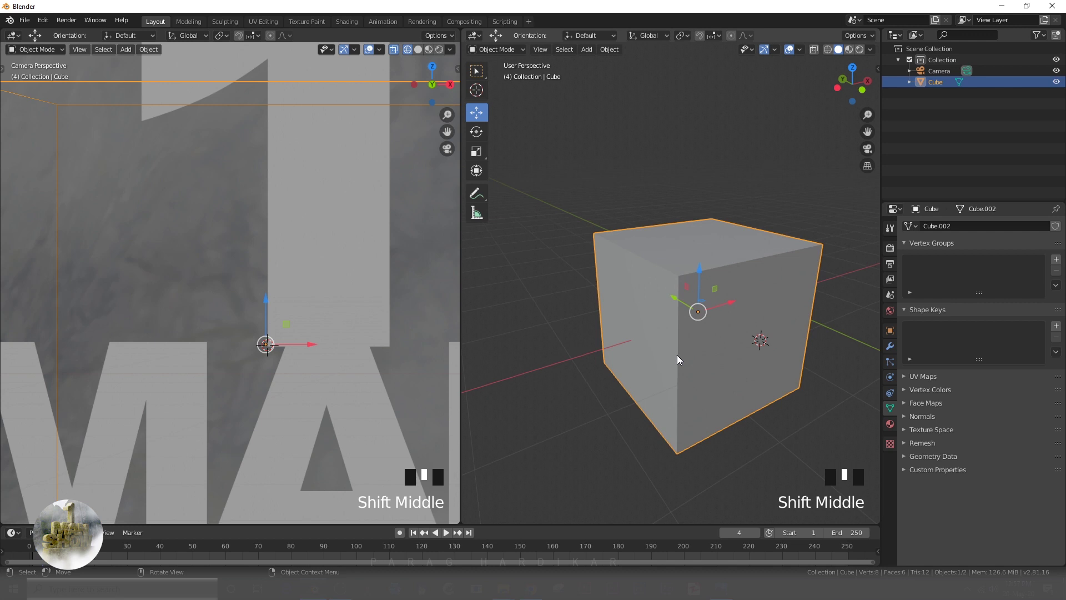
# Merge all the cube's vertices at center and extrude the single vertex up along Z, following the left edge of the 1's stem.
pyautogui.press('Tab')
pyautogui.hotkey('alt', 'm')
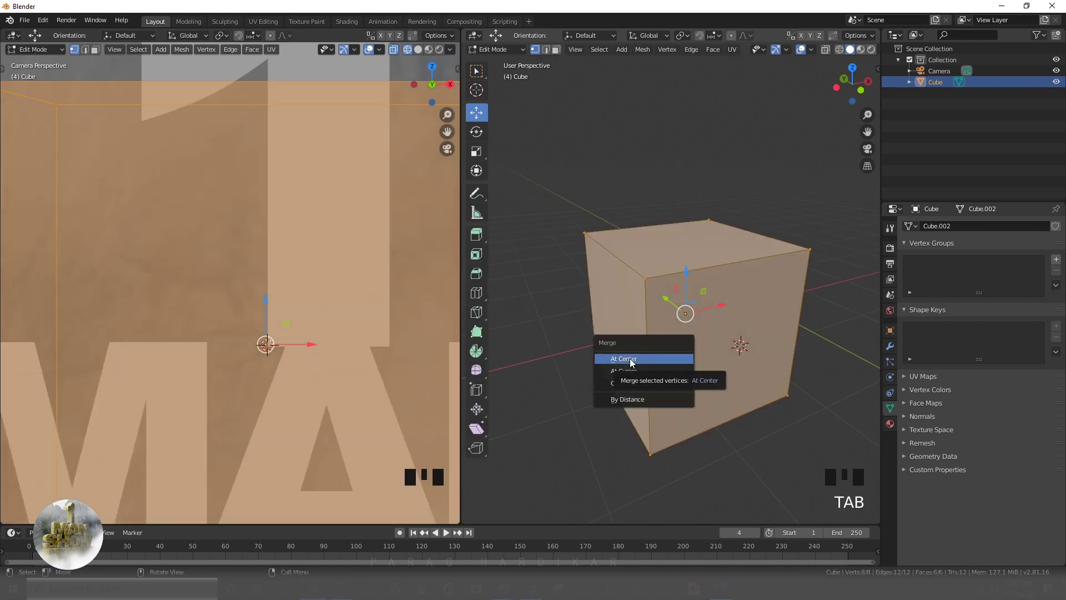
pyautogui.click(631, 360)
pyautogui.scroll(2, 633, 361)
pyautogui.press('e')
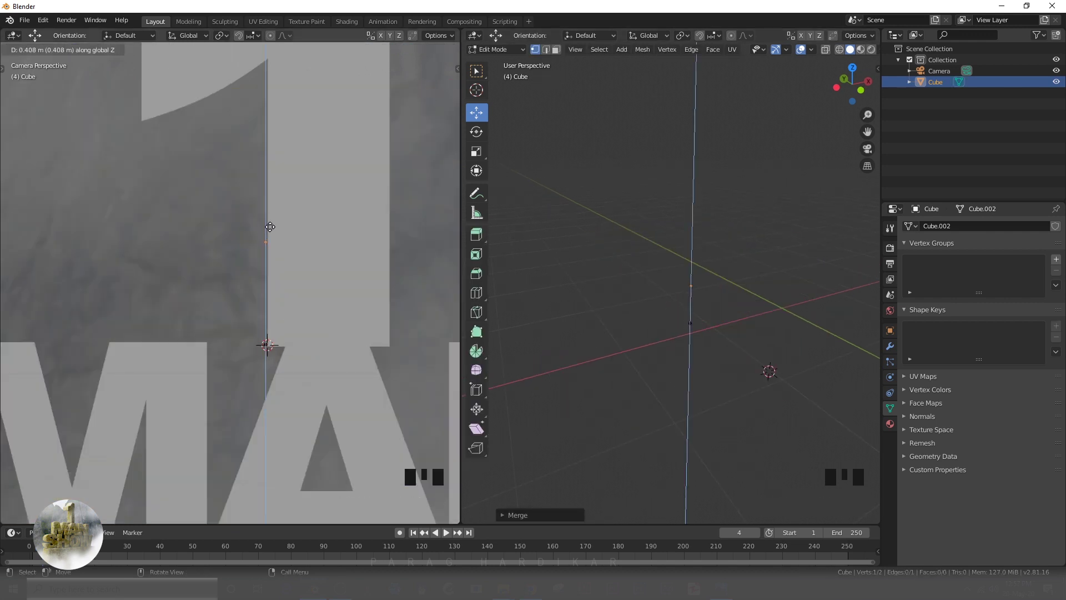
pyautogui.click(282, 46)
pyautogui.keyDown('shift'); pyautogui.moveTo(299, 347); pyautogui.dragTo(293, 486, button='middle'); pyautogui.keyUp('shift')
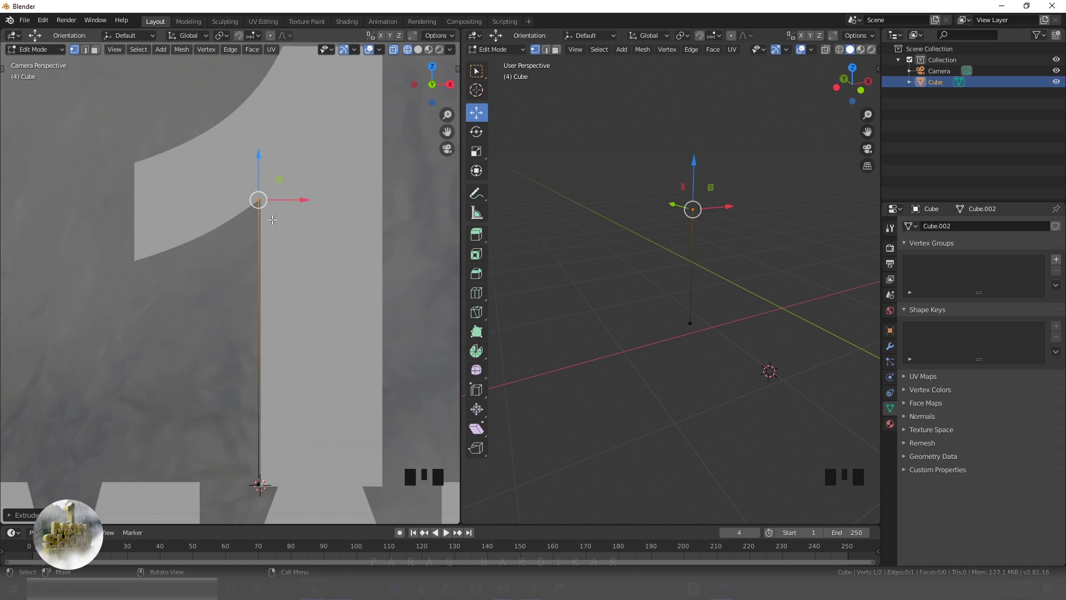
# Extrude the vertex along X across the stem's width, and extrude it down along Z to the foot of the 1.
pyautogui.press('e')
pyautogui.middleClick(334, 219)
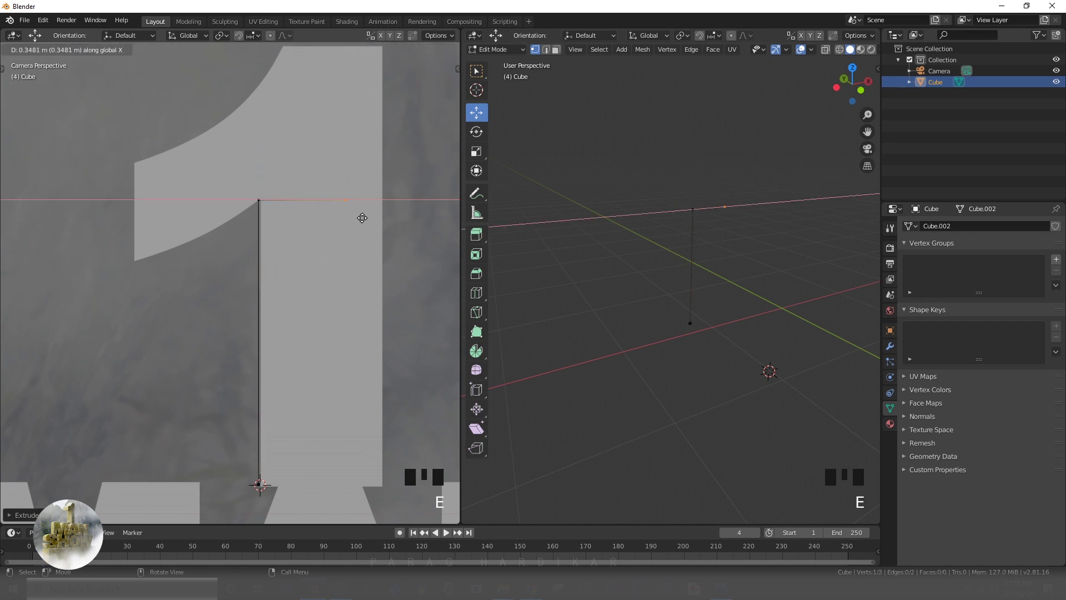
pyautogui.click(396, 218)
pyautogui.keyDown('shift'); pyautogui.moveTo(395, 217); pyautogui.dragTo(365, 172, button='middle'); pyautogui.keyUp('shift')
pyautogui.press('e')
pyautogui.middleClick(348, 328)
pyautogui.click(332, 62)
pyautogui.keyDown('shift'); pyautogui.moveTo(332, 127); pyautogui.dragTo(331, 62, button='middle'); pyautogui.keyUp('shift')
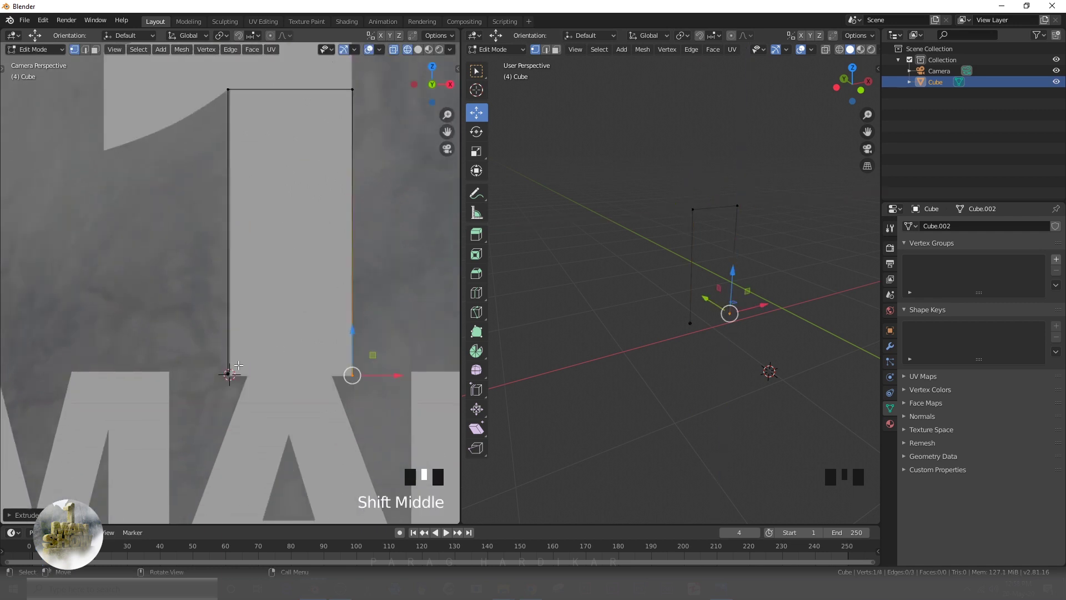
# Level the two bottom vertices by scaling them to 0 on Z and connect them with an edge.
pyautogui.keyDown('shift'); pyautogui.click(228, 375); pyautogui.keyUp('shift')
pyautogui.press('s')
pyautogui.press('z')
pyautogui.press('0')
pyautogui.press('Return')
pyautogui.keyDown('shift'); pyautogui.click(240, 432); pyautogui.keyUp('shift')
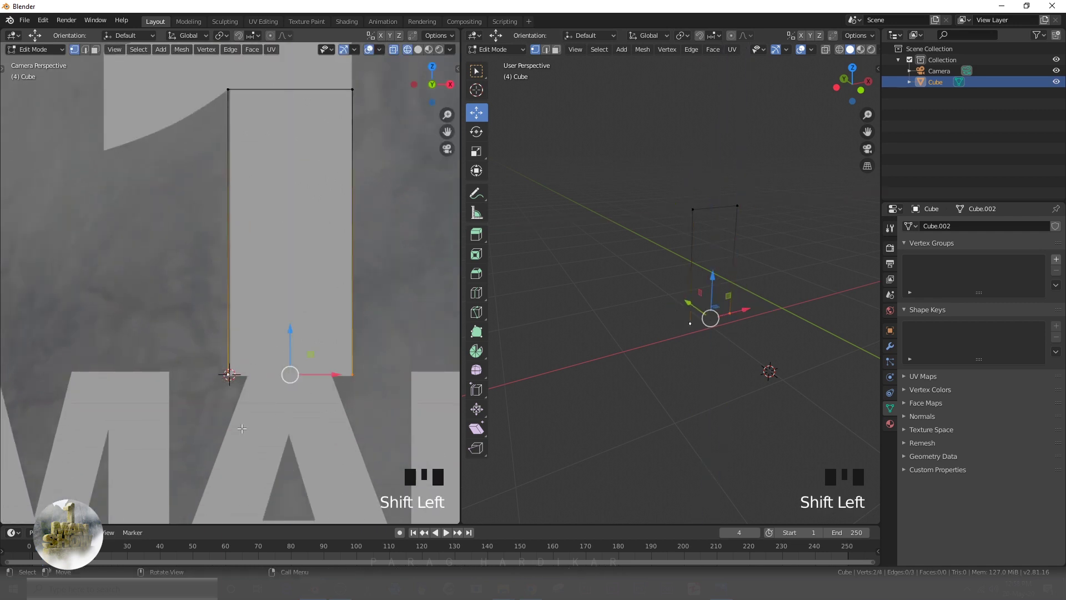
pyautogui.press('f')
pyautogui.click(242, 429)
# Return to Object Mode and nudge the stem outline slightly towards the camera.
pyautogui.keyDown('shift'); pyautogui.moveTo(255, 104); pyautogui.dragTo(257, 148, button='middle'); pyautogui.keyUp('shift')
pyautogui.keyDown('shift'); pyautogui.moveTo(259, 236); pyautogui.dragTo(262, 256, button='middle'); pyautogui.keyUp('shift')
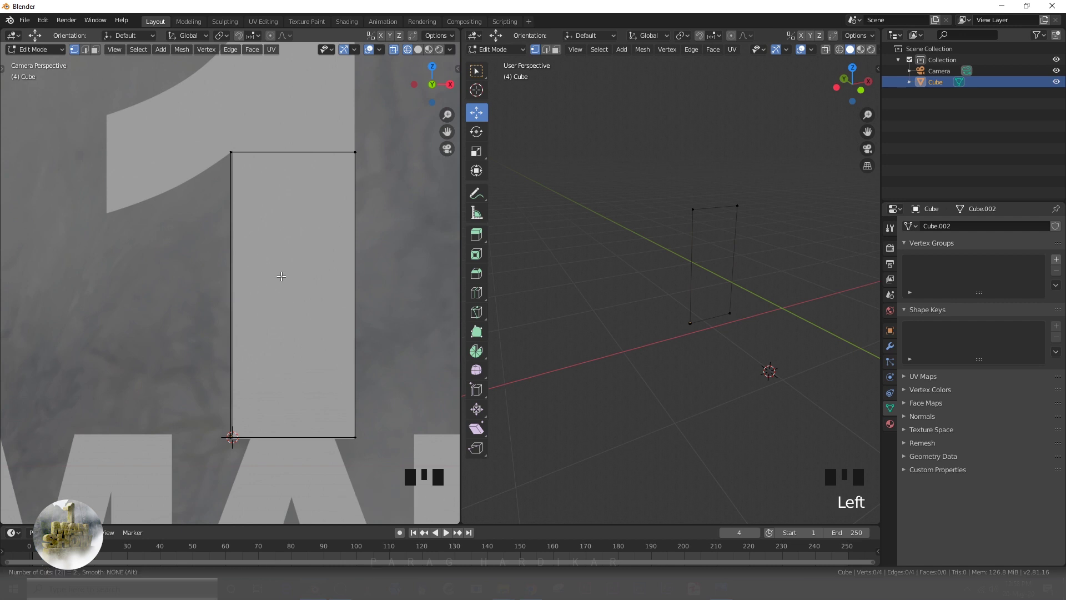
pyautogui.press('Tab')
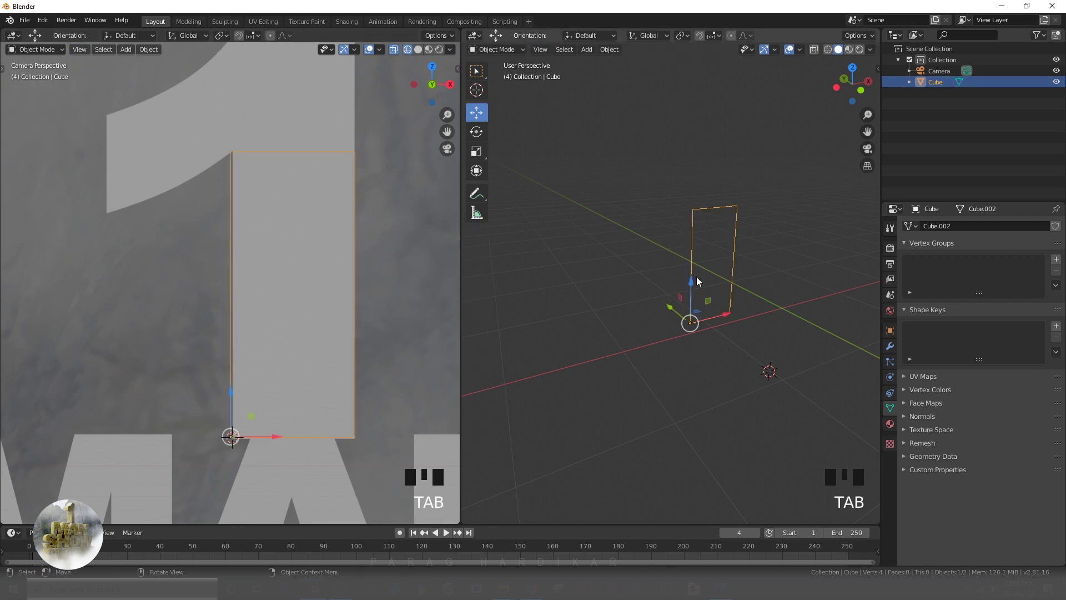
pyautogui.moveTo(698, 282); pyautogui.dragTo(758, 292, button='middle')
pyautogui.moveTo(721, 331); pyautogui.dragTo(731, 335)
pyautogui.moveTo(731, 335); pyautogui.dragTo(654, 313, button='middle')
pyautogui.moveTo(639, 291); pyautogui.dragTo(643, 290)
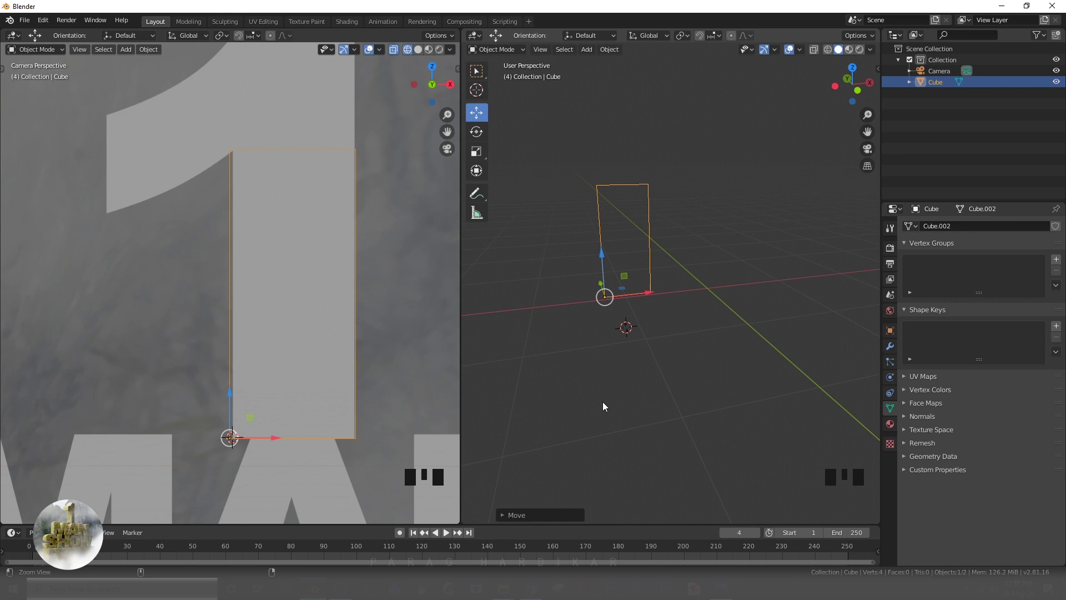
# Delete the top, right and bottom edges of the outline in Edit Mode, keeping only the stem's left edge.
pyautogui.scroll(5, 602, 405)
pyautogui.press('Tab')
pyautogui.keyDown('shift'); pyautogui.moveTo(602, 311); pyautogui.dragTo(597, 277, button='middle'); pyautogui.keyUp('shift')
pyautogui.press('a')
pyautogui.hotkey('ctrl', 'z')
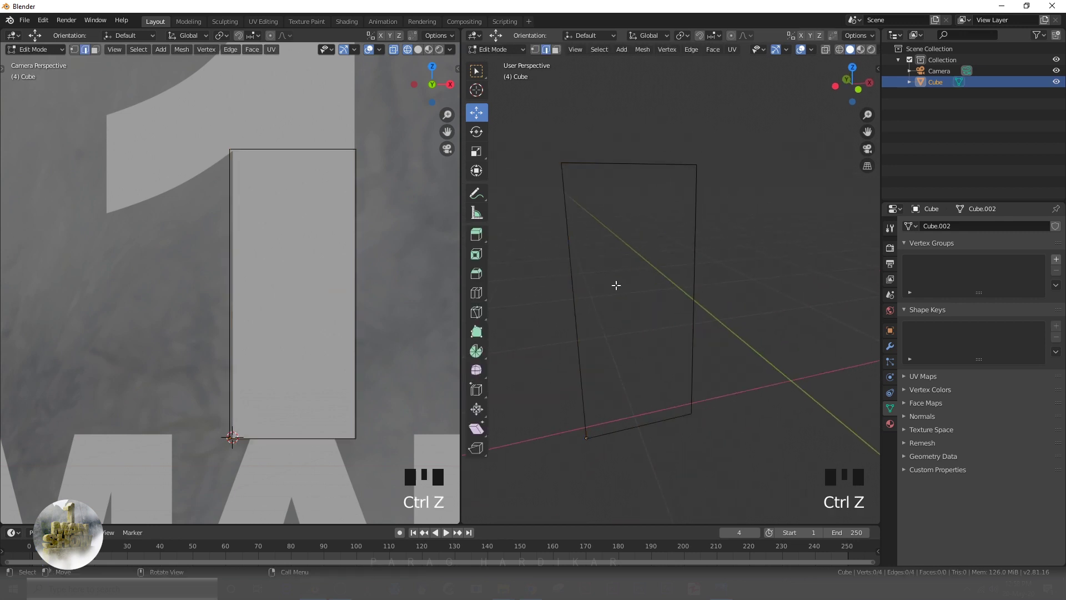
pyautogui.moveTo(649, 317); pyautogui.dragTo(596, 313, button='middle')
pyautogui.press('Tab')
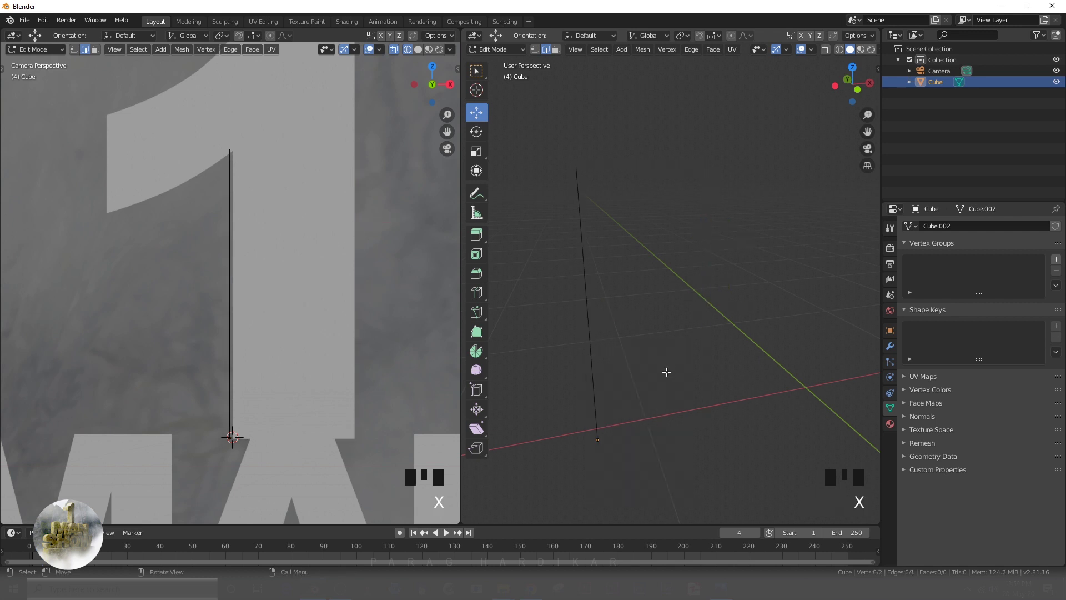
# Extrude the remaining edge along X to the stem's width and divide the new face with two horizontal loop cuts.
pyautogui.press('1')
pyautogui.click(562, 174)
pyautogui.press('e')
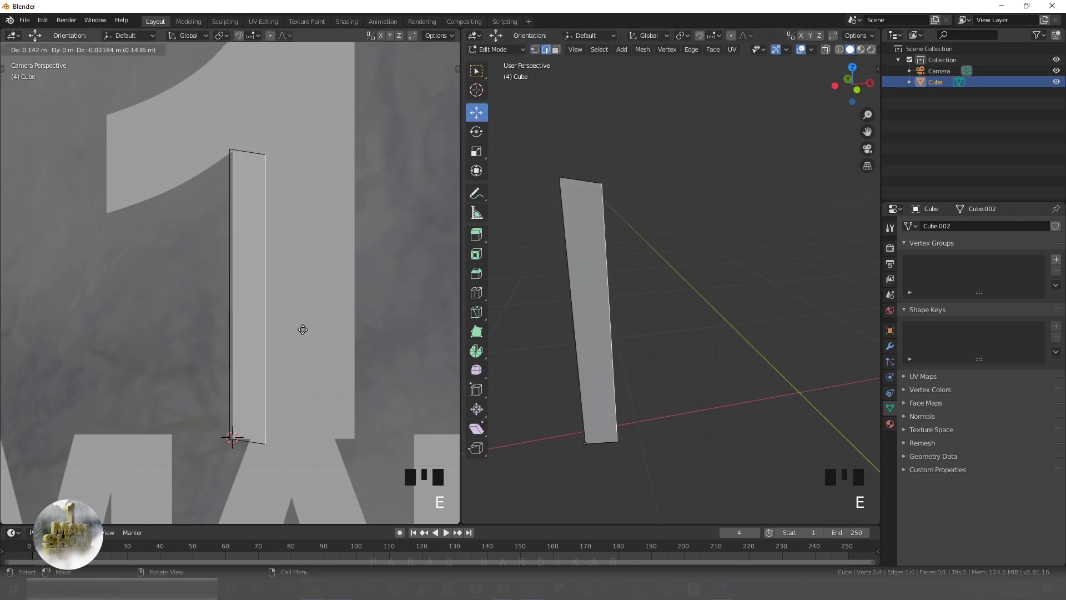
pyautogui.click(387, 332)
pyautogui.scroll(-1, 245, 291)
pyautogui.click(245, 291)
pyautogui.rightClick(245, 291)
# Extrude the stem's top edge up to the top of the 1 and move its left vertex right onto the curve.
pyautogui.keyDown('shift'); pyautogui.moveTo(245, 291); pyautogui.dragTo(225, 442, button='middle'); pyautogui.keyUp('shift')
pyautogui.click(253, 298)
pyautogui.press('e')
pyautogui.click(254, 147)
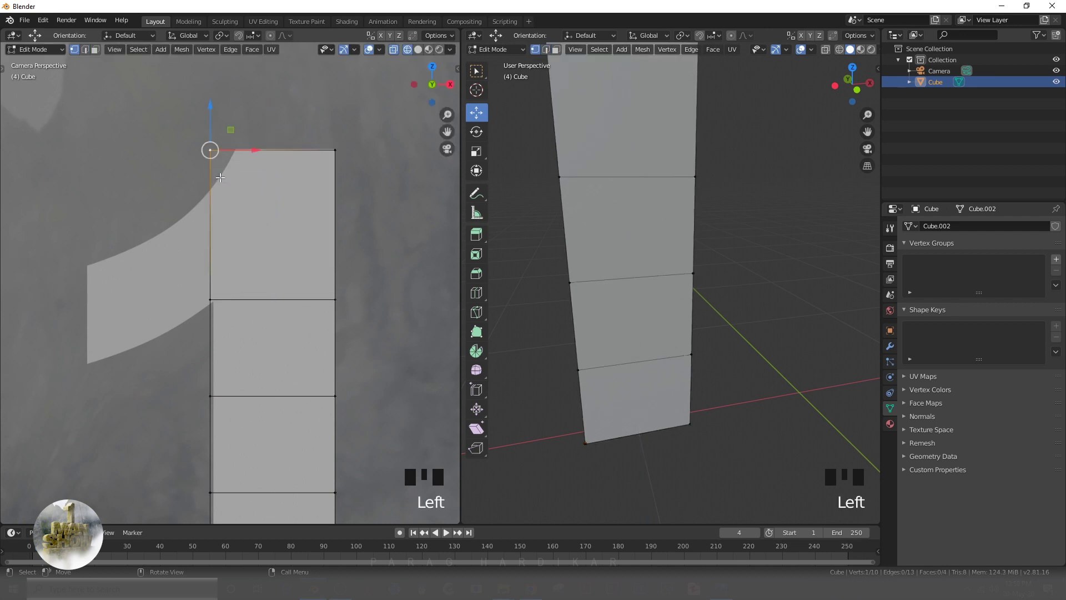
pyautogui.press('g')
pyautogui.click(244, 178)
# Extrude the top section's left edge out to the middle of the flag, scaling and moving it to match the traced shape.
pyautogui.keyDown('shift'); pyautogui.moveTo(245, 178); pyautogui.dragTo(307, 160, button='middle'); pyautogui.keyUp('shift')
pyautogui.click(272, 283)
pyautogui.keyDown('shift'); pyautogui.click(295, 134); pyautogui.keyUp('shift')
pyautogui.press('e')
pyautogui.click(178, 346)
pyautogui.press('s')
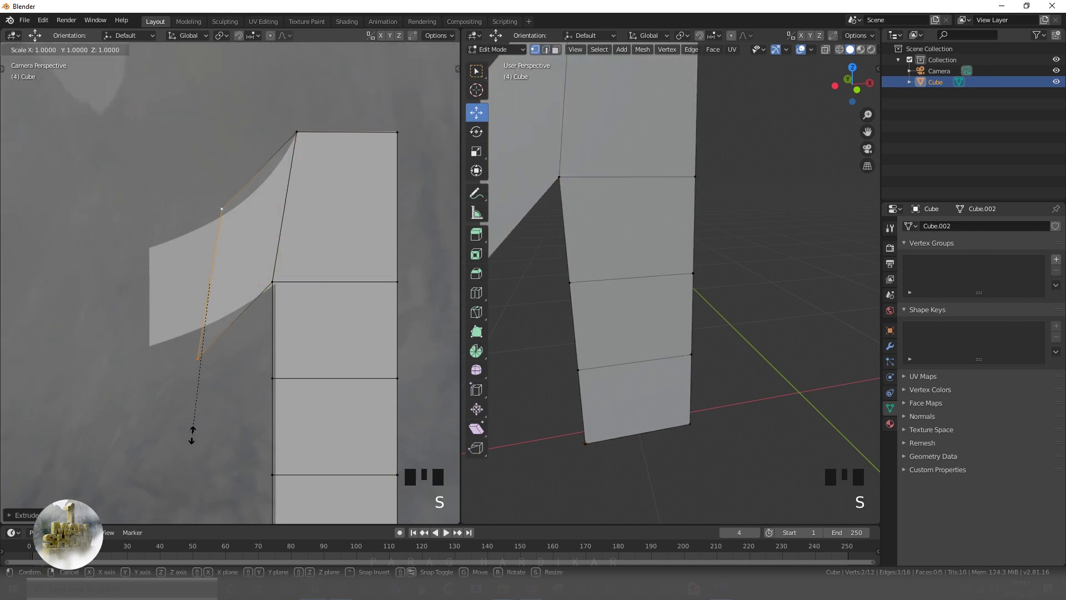
pyautogui.click(200, 368)
pyautogui.press('g')
pyautogui.click(198, 360)
# Flatten the flag's middle edge by scaling it to 0 on X and extrude it out to the flag's tip.
pyautogui.keyDown('shift'); pyautogui.moveTo(194, 385); pyautogui.dragTo(200, 358, button='middle'); pyautogui.keyUp('shift')
pyautogui.press('s')
pyautogui.press('x')
pyautogui.press('0')
pyautogui.click(332, 362)
pyautogui.press('e')
pyautogui.click(266, 370)
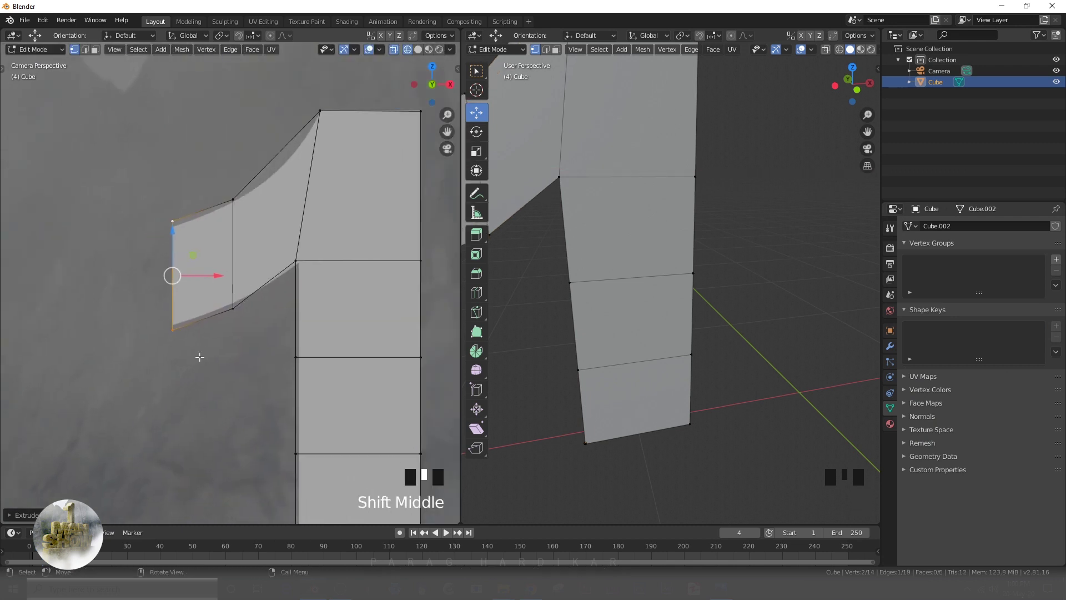
# Select all faces of the flat 1 in Edit Mode, extrude them along their normal for thickness, and return to Object Mode.
pyautogui.scroll(4, 200, 357)
pyautogui.press('Tab')
pyautogui.scroll(4, 569, 406)
pyautogui.click(570, 406)
pyautogui.moveTo(569, 407); pyautogui.dragTo(772, 350, button='middle')
pyautogui.click(637, 365)
pyautogui.press('Tab')
pyautogui.press('a')
pyautogui.moveTo(638, 345); pyautogui.dragTo(644, 398, button='middle')
pyautogui.press('3')
pyautogui.press('e')
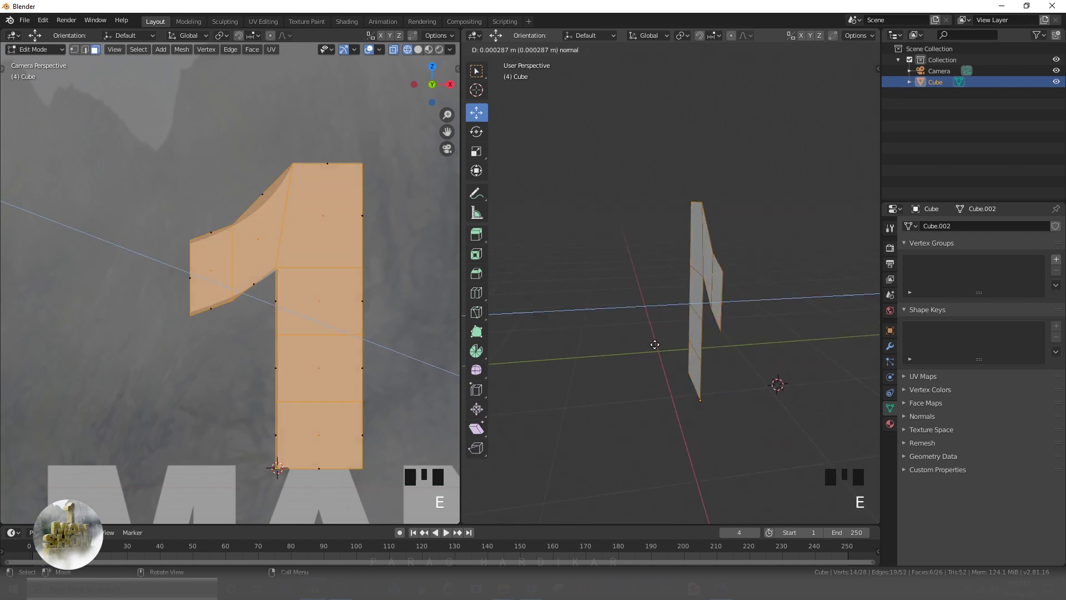
pyautogui.click(583, 349)
pyautogui.moveTo(675, 348)
pyautogui.mouseDown(button='middle')
pyautogui.moveTo(612, 338)
pyautogui.moveTo(631, 356)
pyautogui.mouseUp(button='middle')
pyautogui.press('Tab')
pyautogui.scroll(-3, 616, 344)
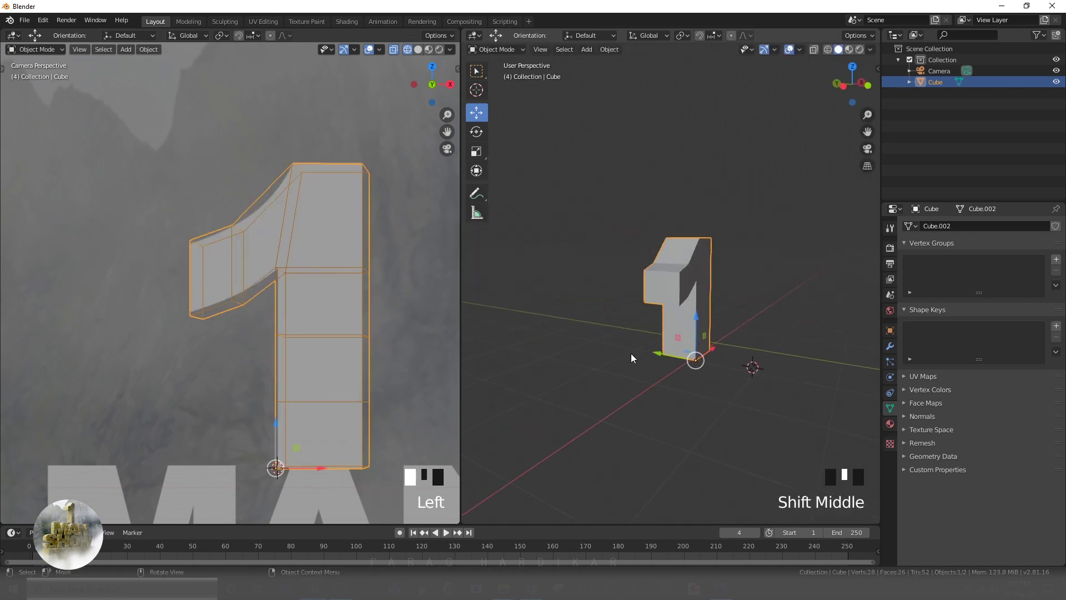
pyautogui.rightClick(620, 269)
pyautogui.click(620, 268)
pyautogui.scroll(-3, 613, 293)
pyautogui.press('z')
pyautogui.moveTo(611, 295)
pyautogui.mouseDown(button='middle')
pyautogui.moveTo(574, 270)
pyautogui.moveTo(639, 286)
pyautogui.mouseUp(button='middle')
pyautogui.rightClick(574, 271)
pyautogui.rightClick(574, 271)
pyautogui.click(578, 282)
pyautogui.click(527, 334)
pyautogui.scroll(-5, 409, 364)
pyautogui.scroll(2, 409, 364)
# Join the camera viewport and the perspective viewport into a single 3D view and orbit out of the camera view.
pyautogui.rightClick(461, 321)
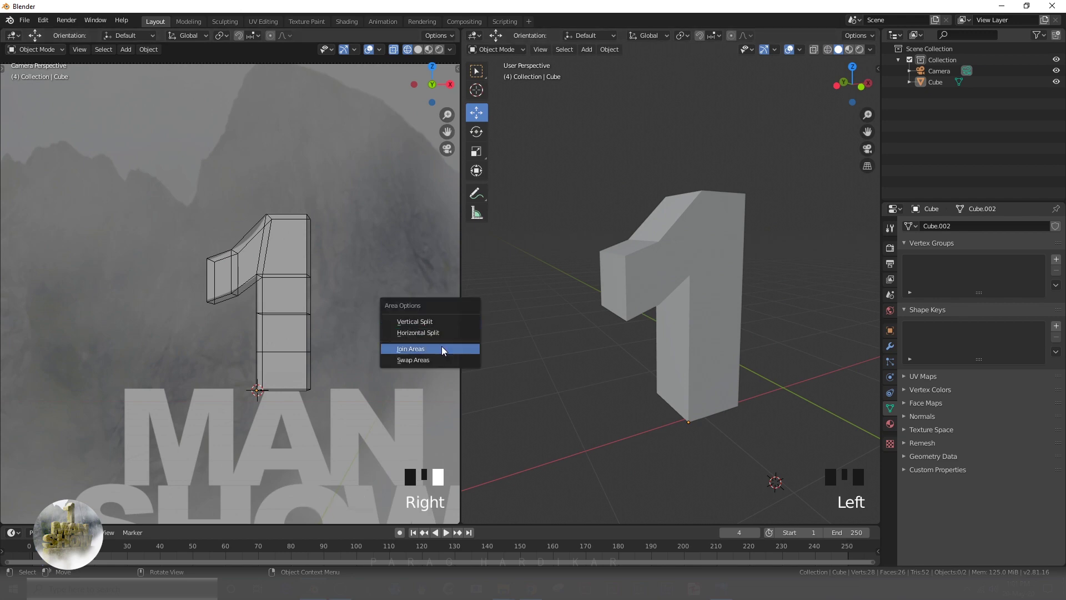
pyautogui.click(422, 349)
pyautogui.scroll(-10, 386, 321)
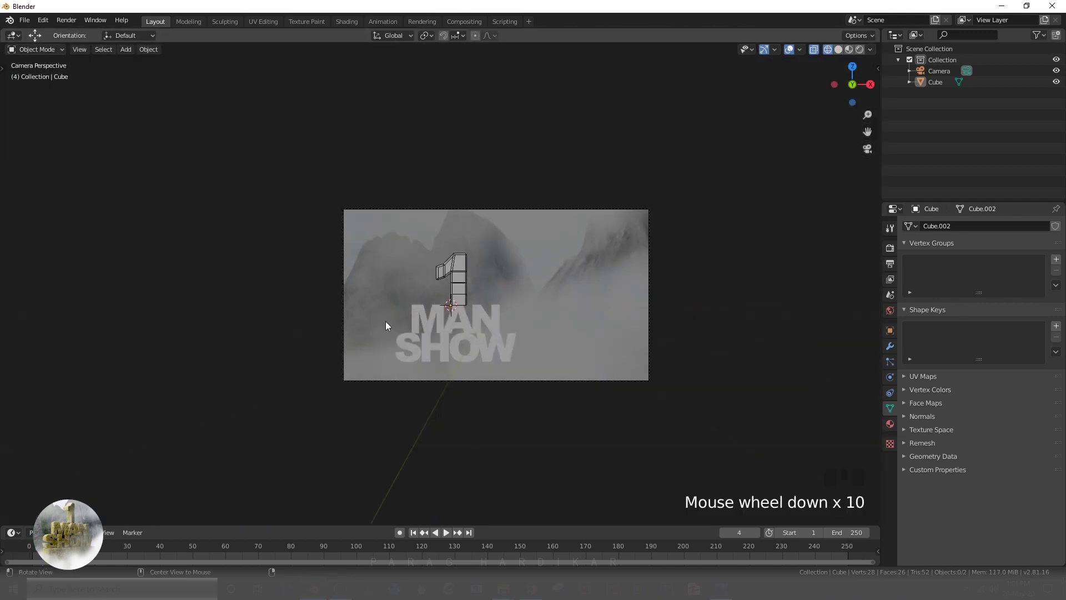
pyautogui.moveTo(385, 321)
pyautogui.mouseDown(button='middle')
pyautogui.moveTo(433, 348)
pyautogui.moveTo(488, 342)
pyautogui.moveTo(438, 321)
pyautogui.moveTo(448, 438)
pyautogui.mouseUp(button='middle')
pyautogui.click(440, 325)
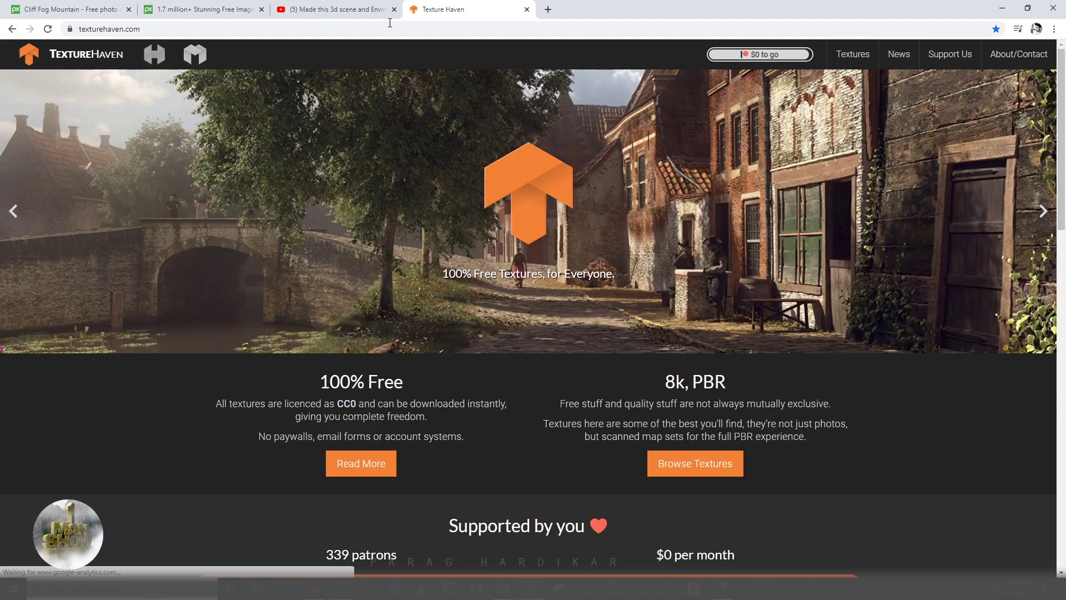
# Switch to the browser, open the full texture catalogue on Texture Haven and look through the available materials.
pyautogui.click(395, 9)
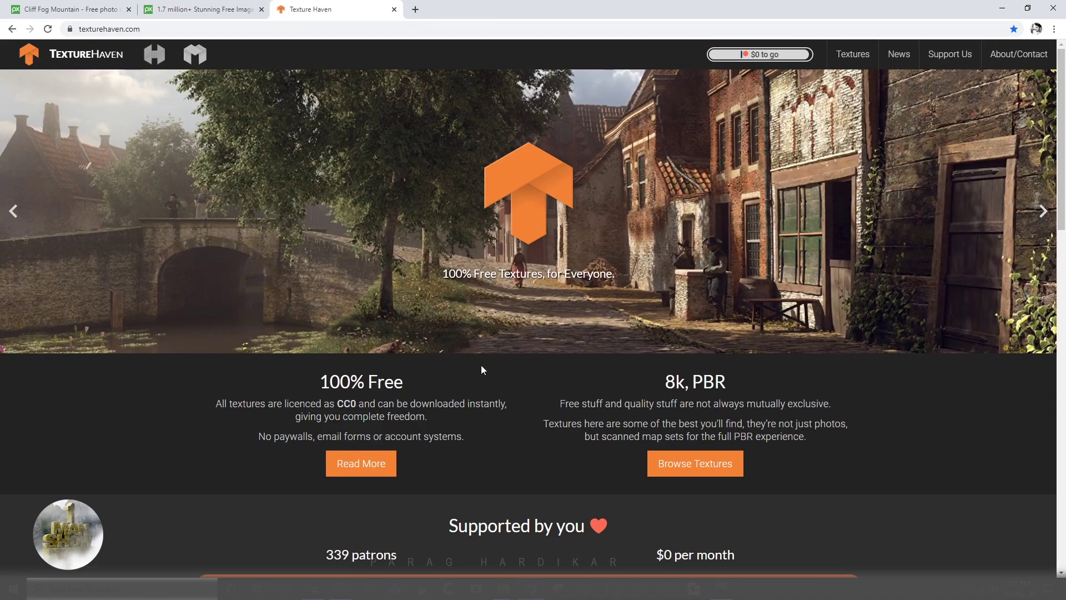
pyautogui.scroll(-15, 481, 366)
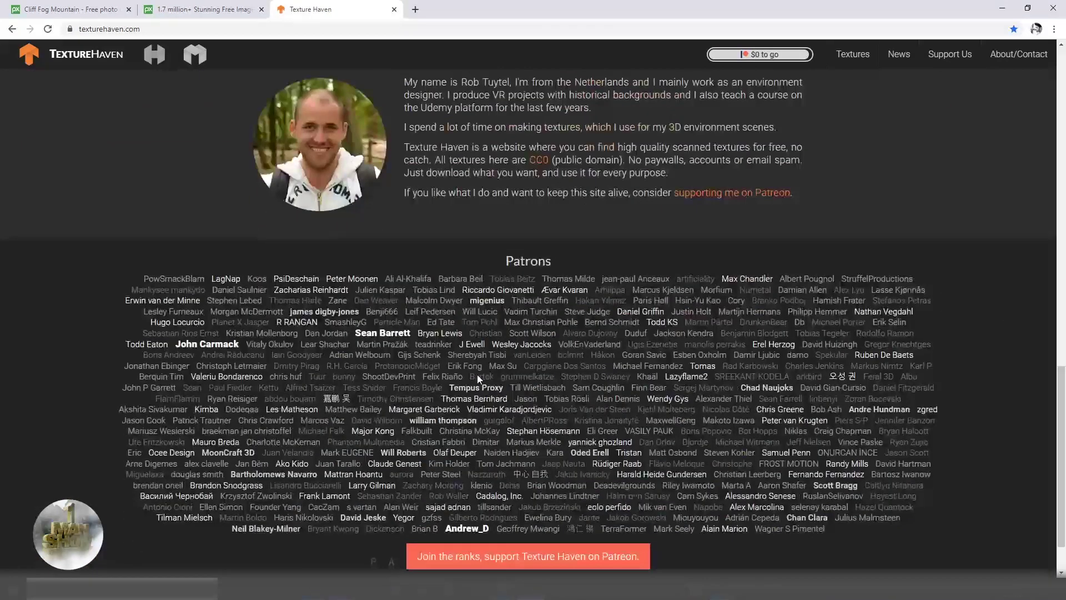
pyautogui.scroll(15, 477, 374)
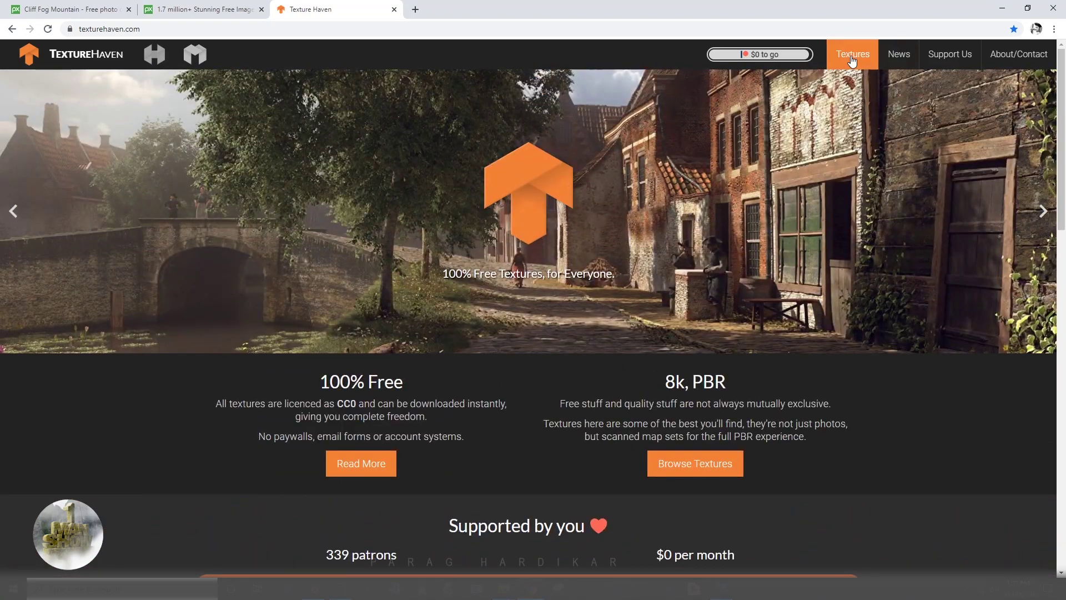
pyautogui.click(853, 56)
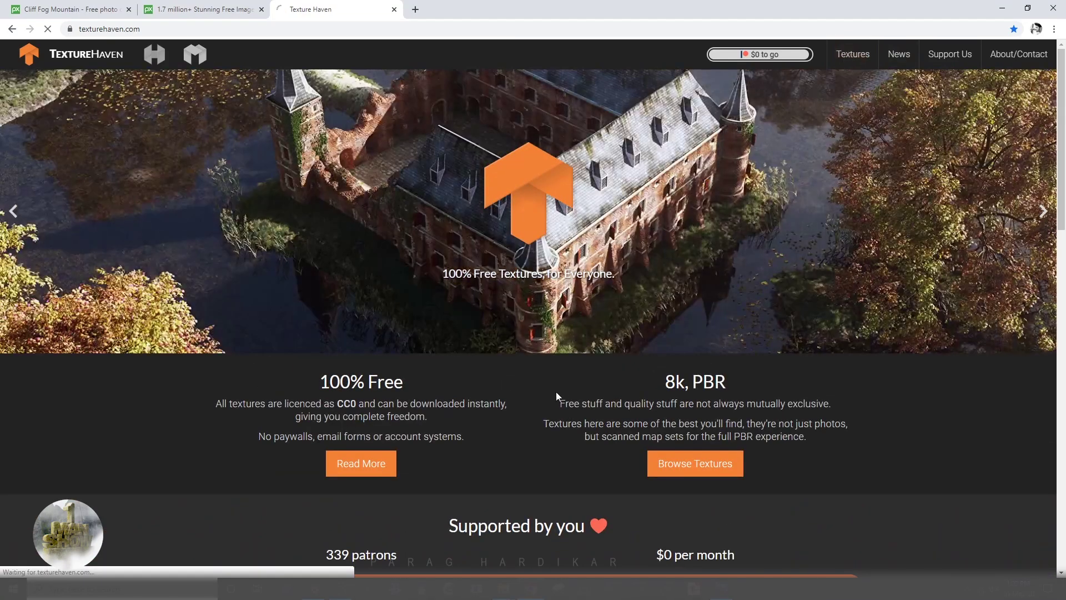
pyautogui.scroll(-15, 349, 382)
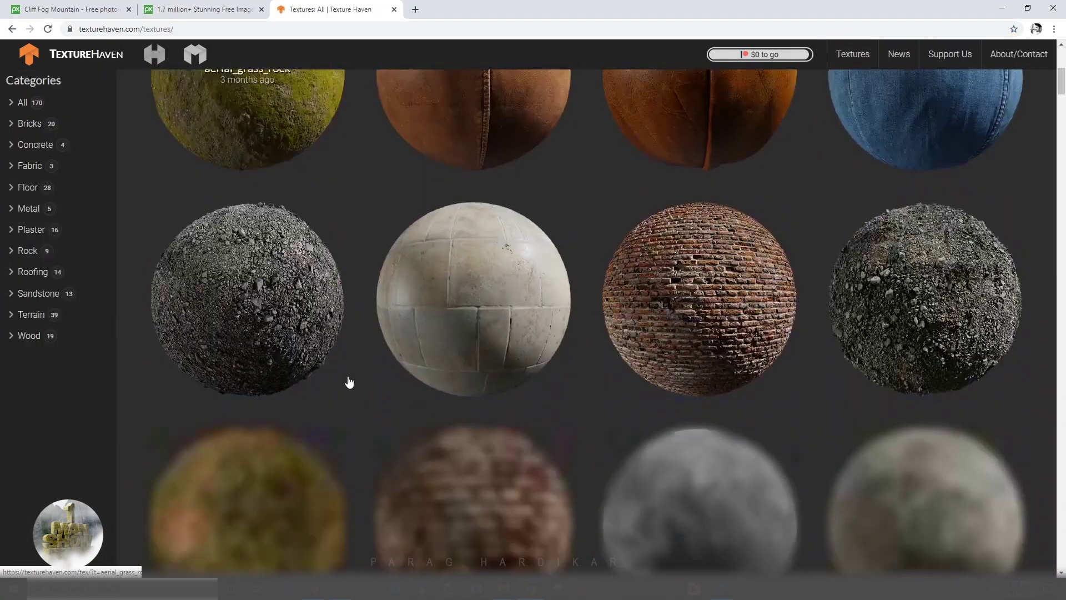
pyautogui.scroll(8, 349, 382)
pyautogui.scroll(2, 349, 382)
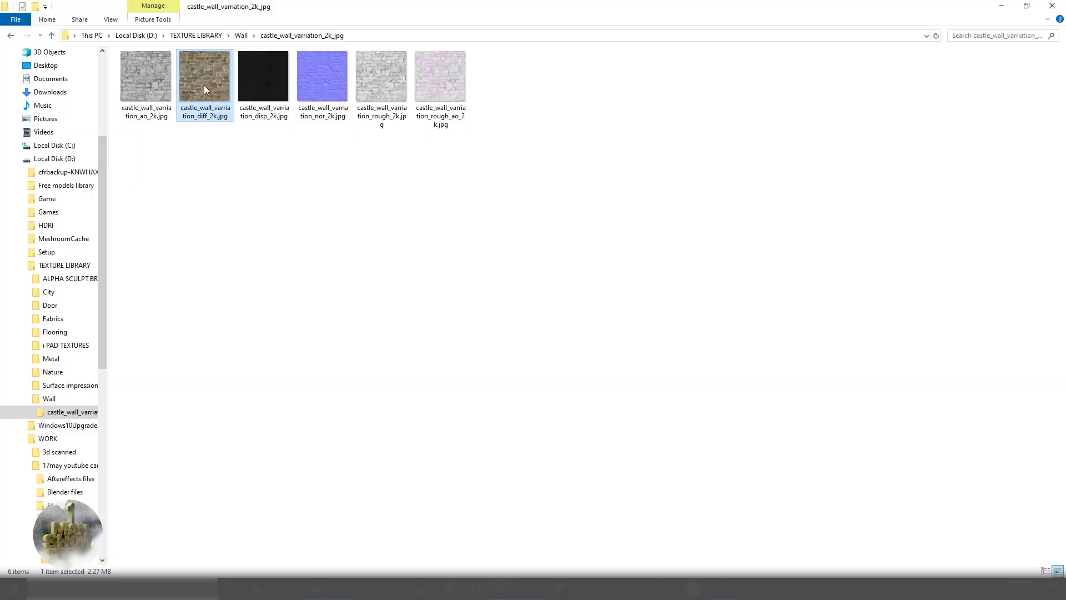
# Add castle_wall_varriation_diff_2k.jpg to the 1's material as an image texture and connect its Color output to Base Color.
pyautogui.moveTo(205, 85); pyautogui.dragTo(400, 452)
pyautogui.scroll(2, 448, 443)
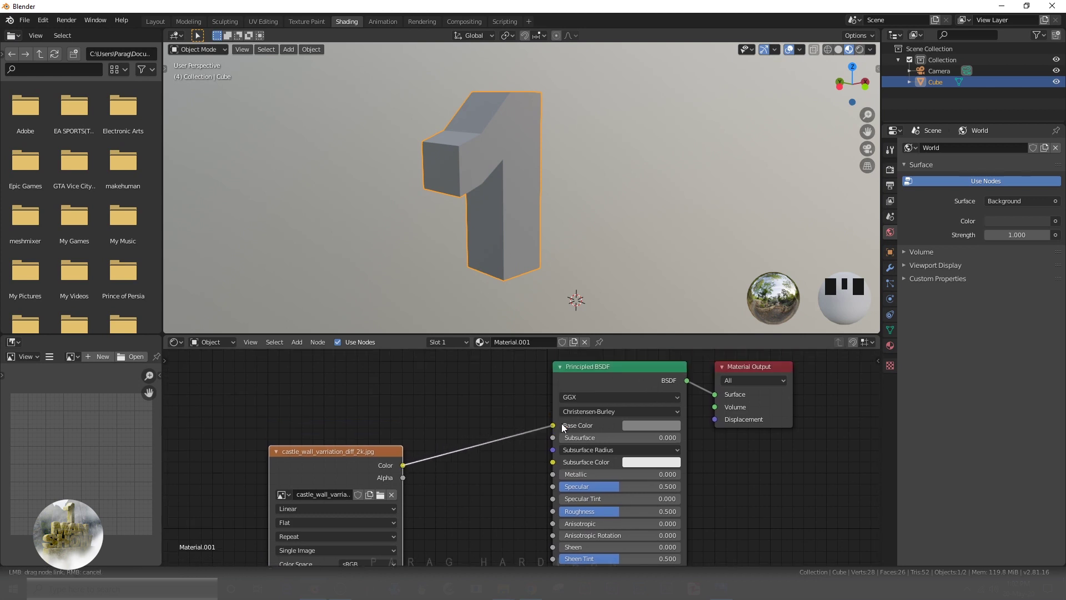
pyautogui.moveTo(562, 423); pyautogui.dragTo(554, 425)
pyautogui.scroll(3, 435, 240)
pyautogui.moveTo(436, 241); pyautogui.dragTo(446, 194, button='middle')
pyautogui.scroll(-4, 378, 234)
# Add a Remesh modifier to the 1 and set its octree depth to 5 while viewing the mesh in wireframe.
pyautogui.click(378, 234)
pyautogui.scroll(3, 378, 234)
pyautogui.click(501, 160)
pyautogui.click(937, 226)
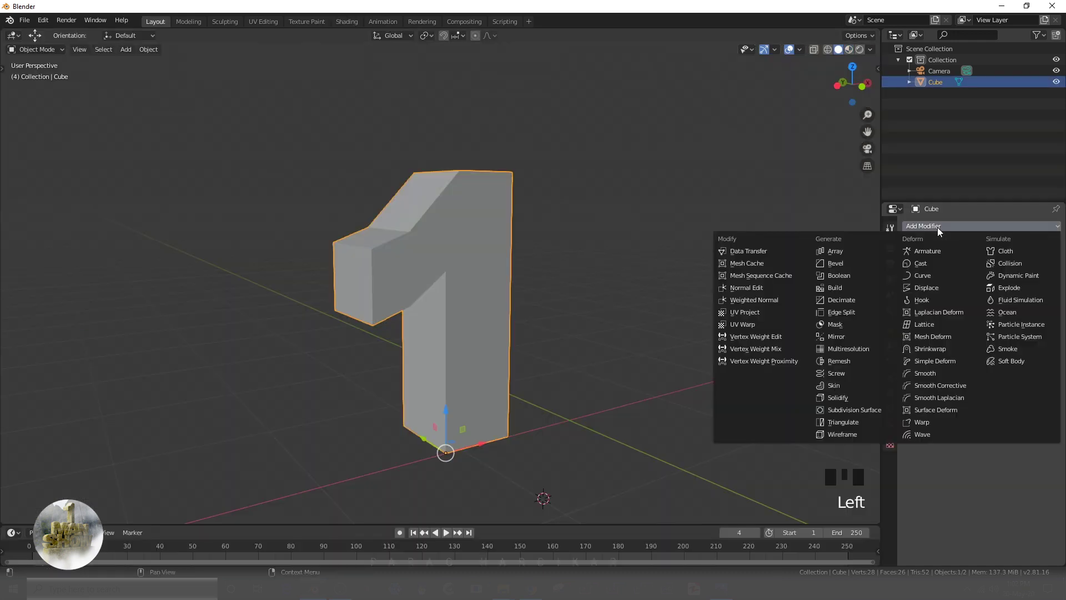
pyautogui.click(838, 362)
pyautogui.press('z')
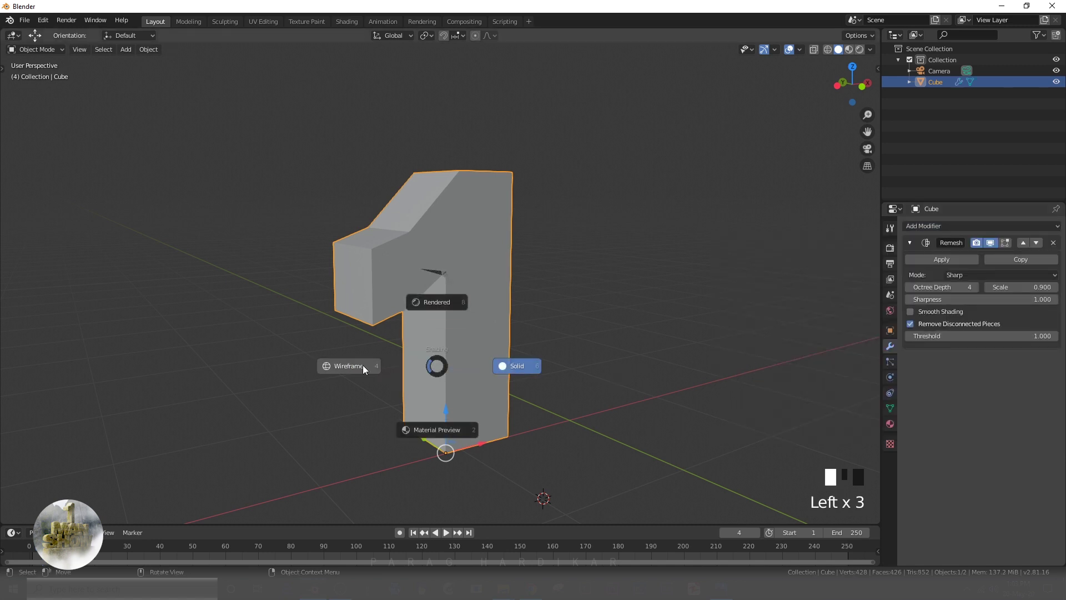
pyautogui.keyDown('ctrl'); pyautogui.moveTo(374, 400); pyautogui.dragTo(428, 377, button='middle'); pyautogui.keyUp('ctrl')
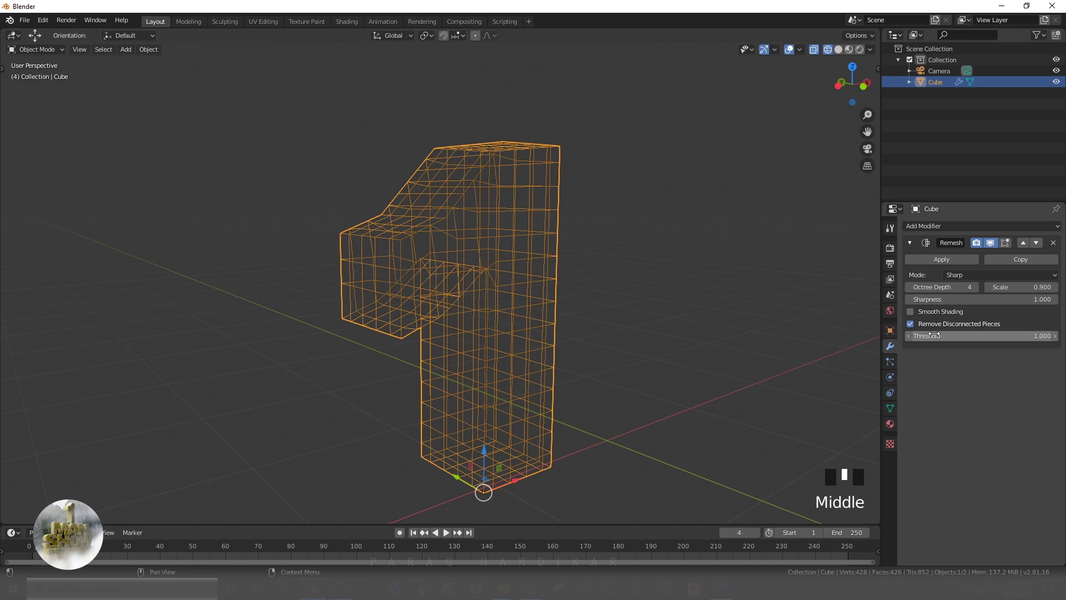
pyautogui.click(975, 288)
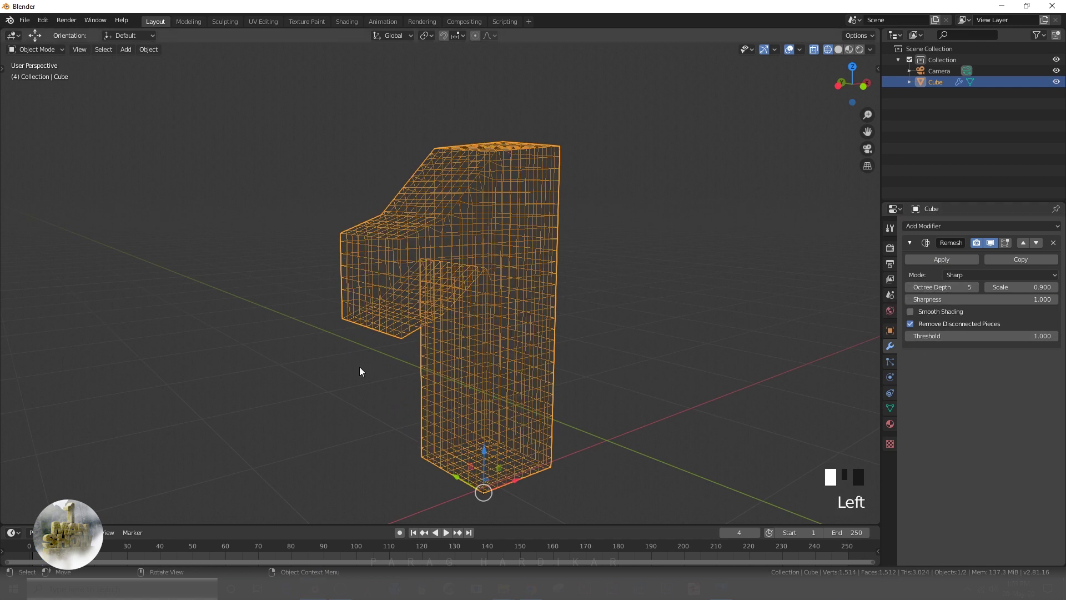
# Return to solid display and set the Remesh modifier's mode to Smooth.
pyautogui.press('z')
pyautogui.rightClick(477, 308)
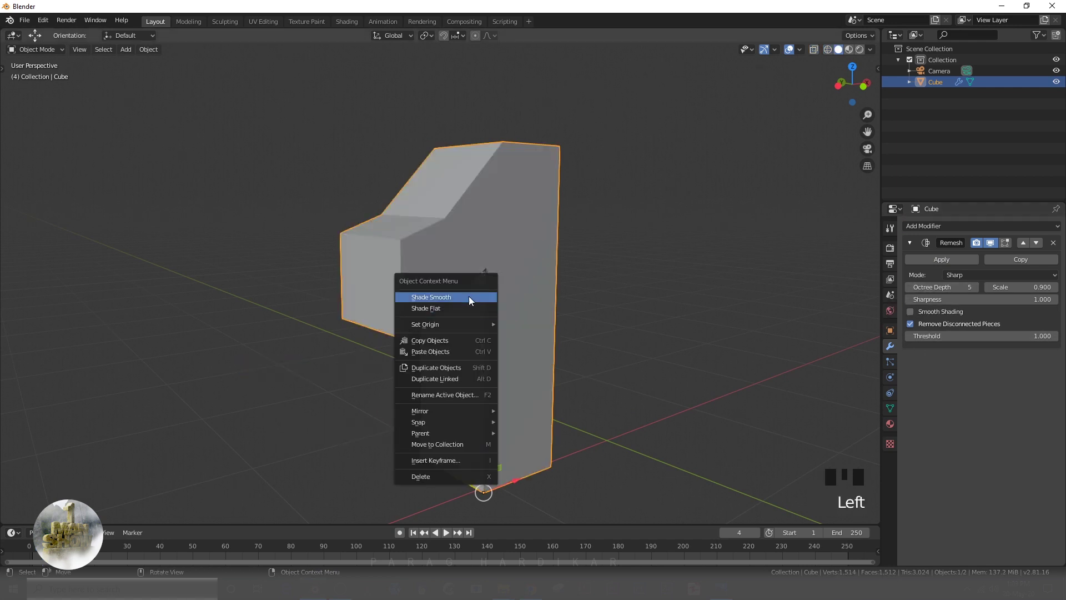
pyautogui.rightClick(467, 295)
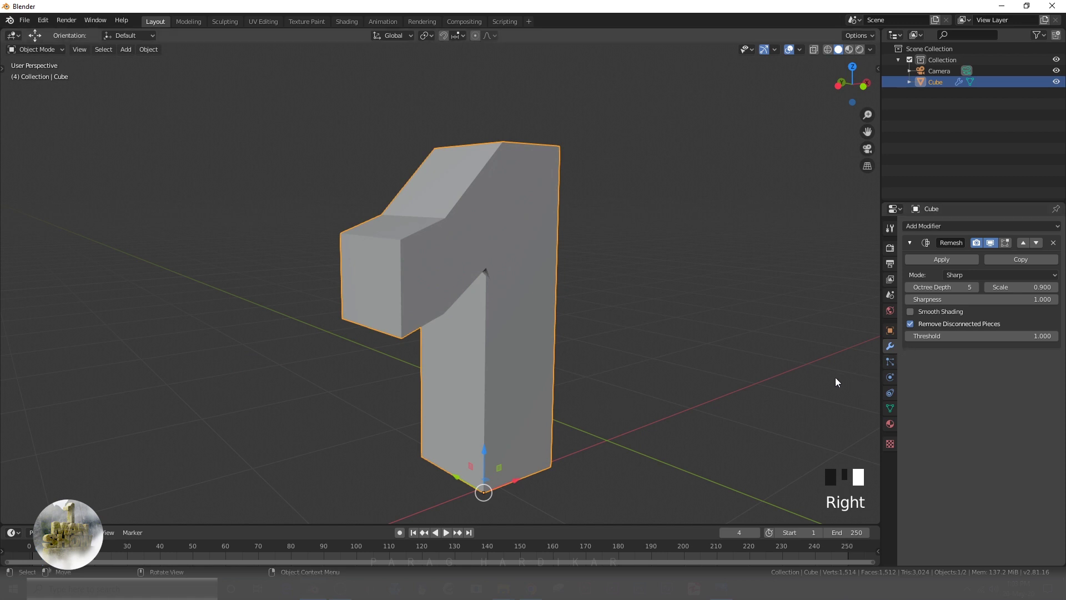
pyautogui.click(985, 275)
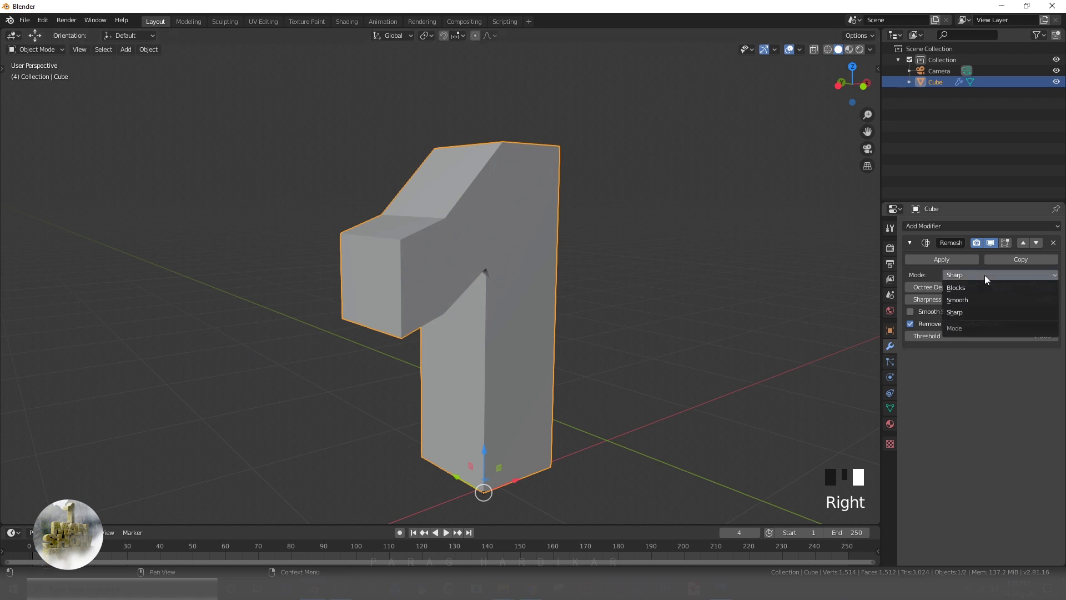
pyautogui.click(958, 300)
pyautogui.scroll(-2, 575, 388)
pyautogui.scroll(4, 529, 382)
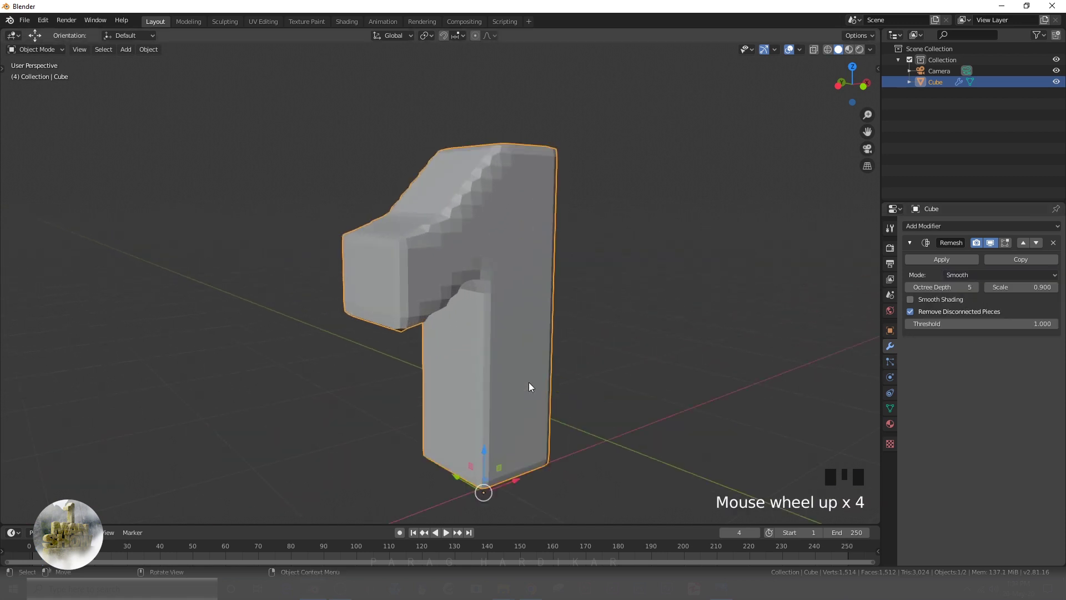
pyautogui.rightClick(484, 302)
pyautogui.click(471, 321)
pyautogui.moveTo(471, 321)
pyautogui.mouseDown(button='middle')
pyautogui.moveTo(434, 304)
pyautogui.moveTo(474, 324)
pyautogui.mouseUp(button='middle')
# Set the Remesh octree depth to 6 and enable Smooth Shading, checking the mesh in wireframe and solid display.
pyautogui.click(977, 287)
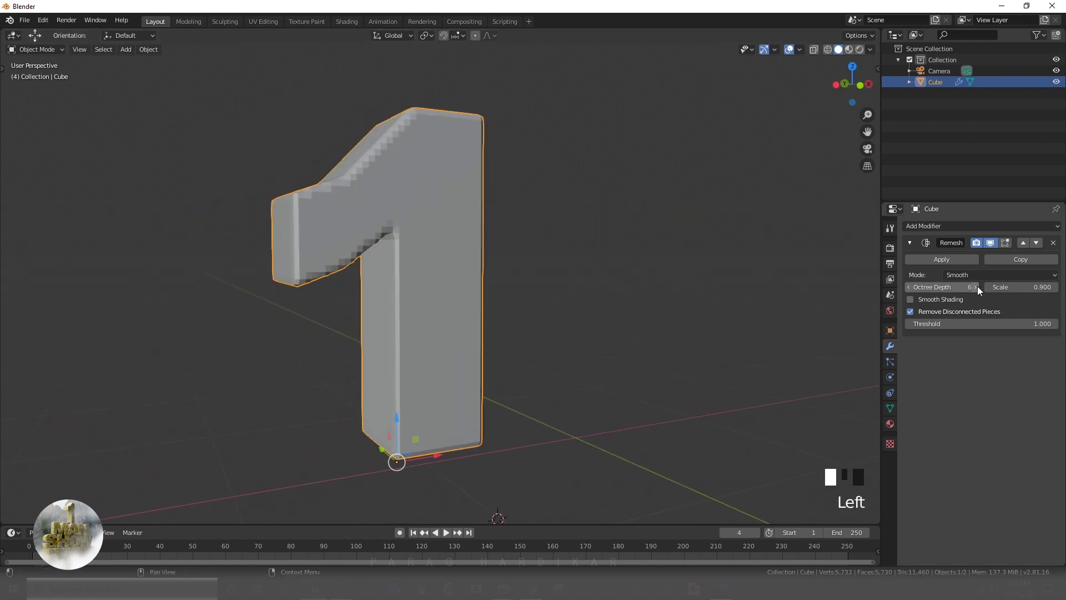
pyautogui.click(282, 283)
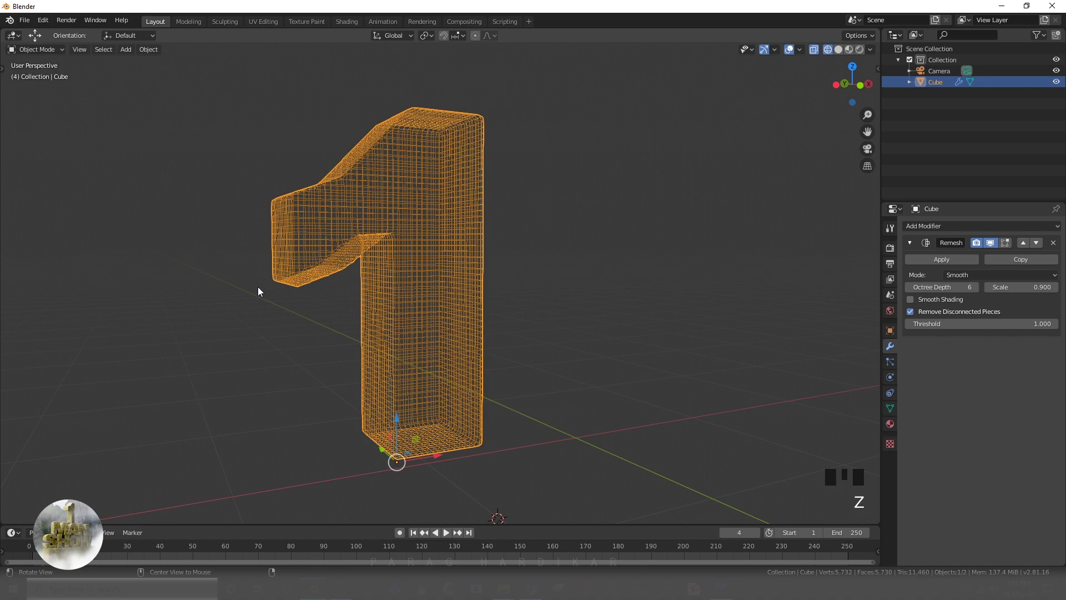
pyautogui.moveTo(257, 288)
pyautogui.mouseDown(button='middle')
pyautogui.moveTo(328, 298)
pyautogui.moveTo(290, 297)
pyautogui.moveTo(399, 394)
pyautogui.moveTo(436, 341)
pyautogui.moveTo(419, 369)
pyautogui.mouseUp(button='middle')
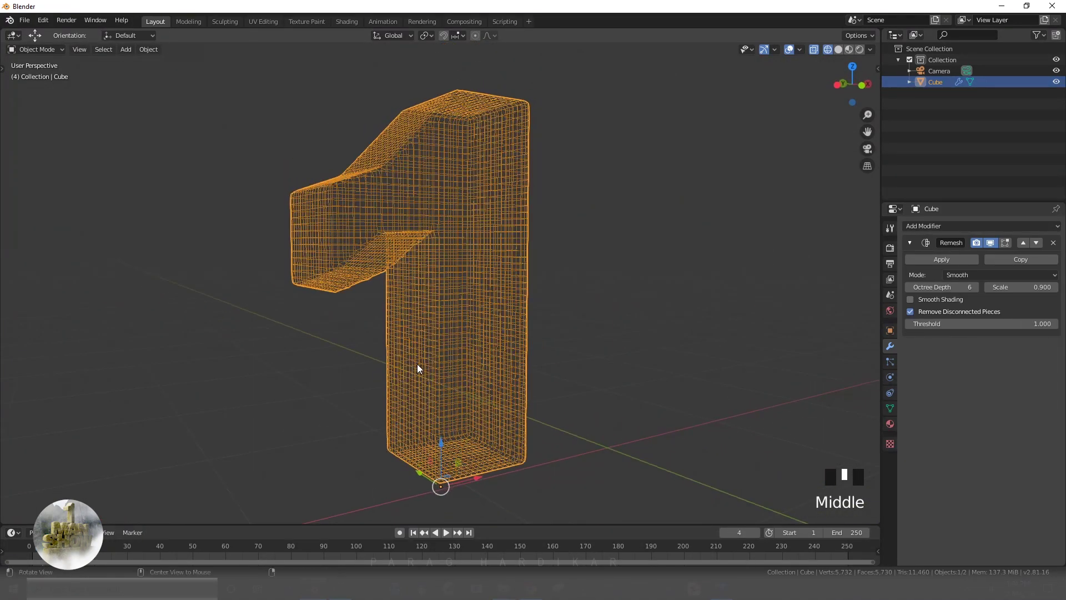
pyautogui.click(910, 300)
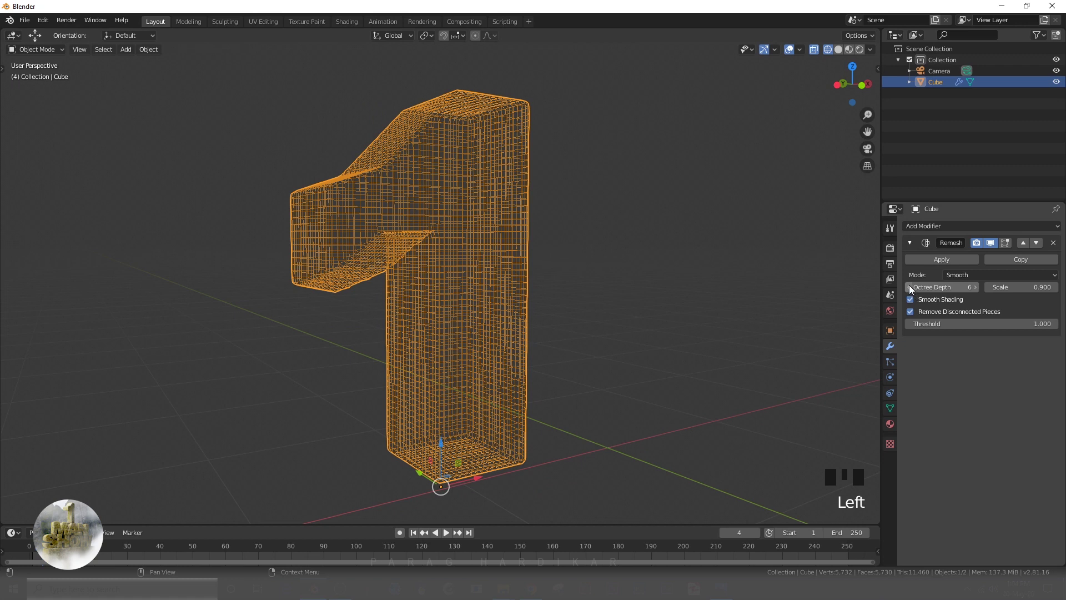
pyautogui.click(909, 287)
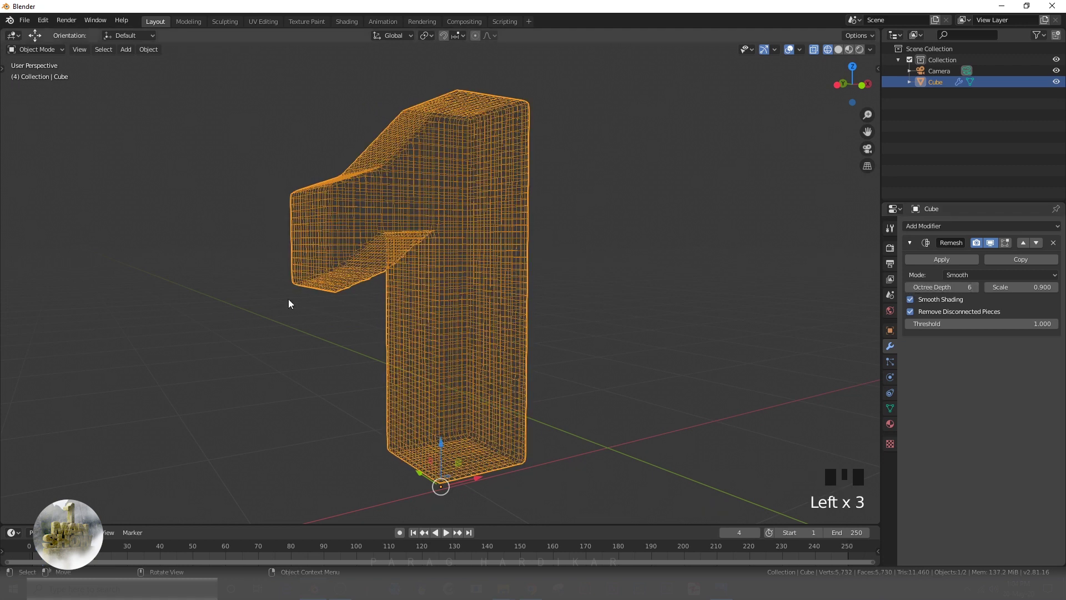
pyautogui.press('z')
pyautogui.scroll(-3, 268, 356)
pyautogui.scroll(2, 261, 367)
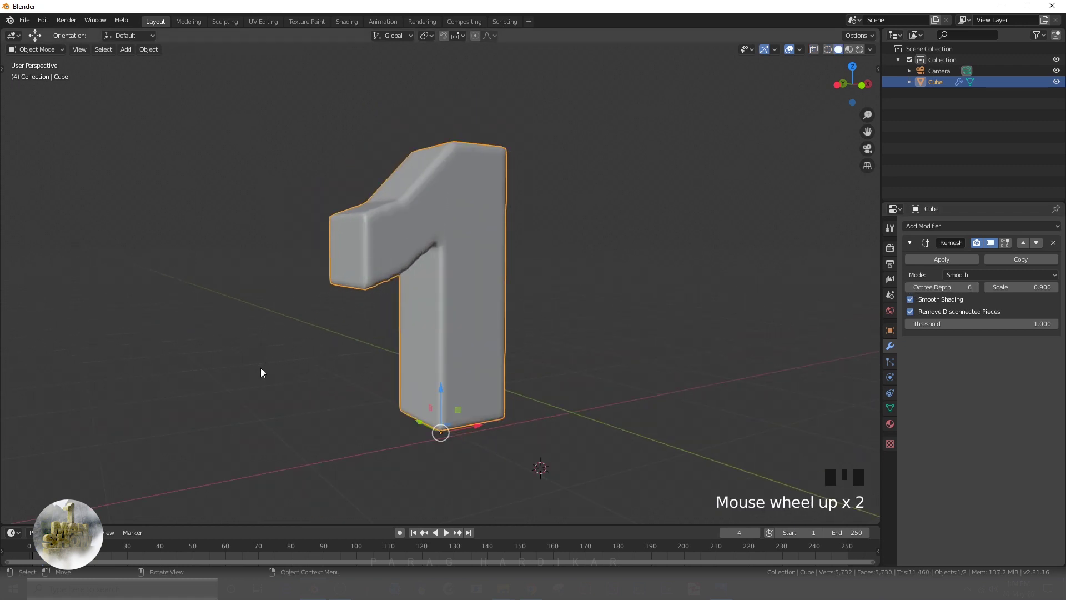
# Apply the Remesh modifier to the 1.
pyautogui.click(261, 368)
pyautogui.moveTo(261, 369); pyautogui.dragTo(344, 377, button='middle')
pyautogui.click(388, 282)
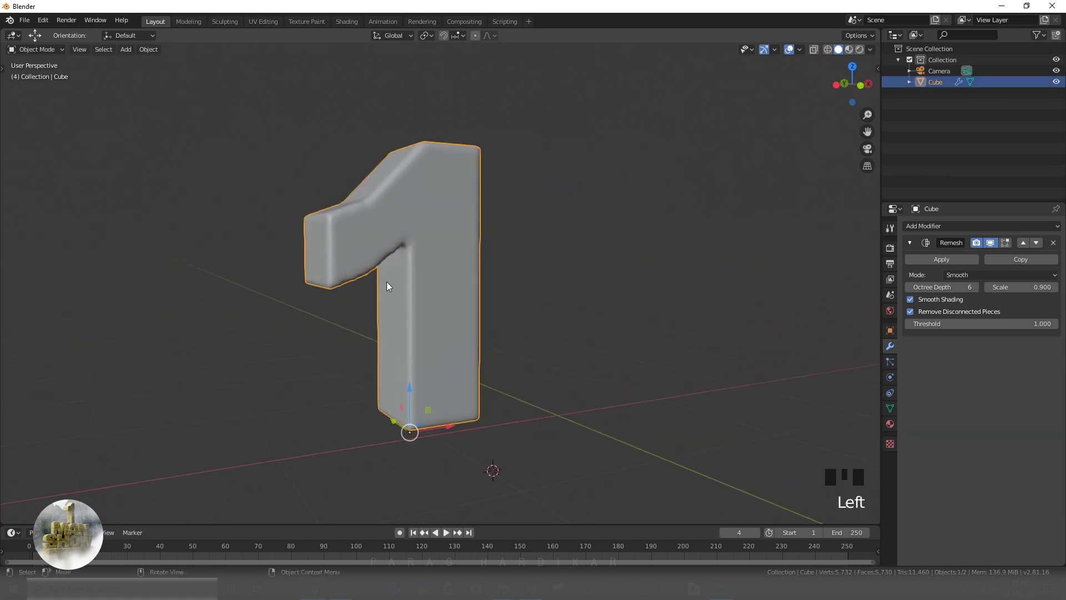
pyautogui.click(925, 259)
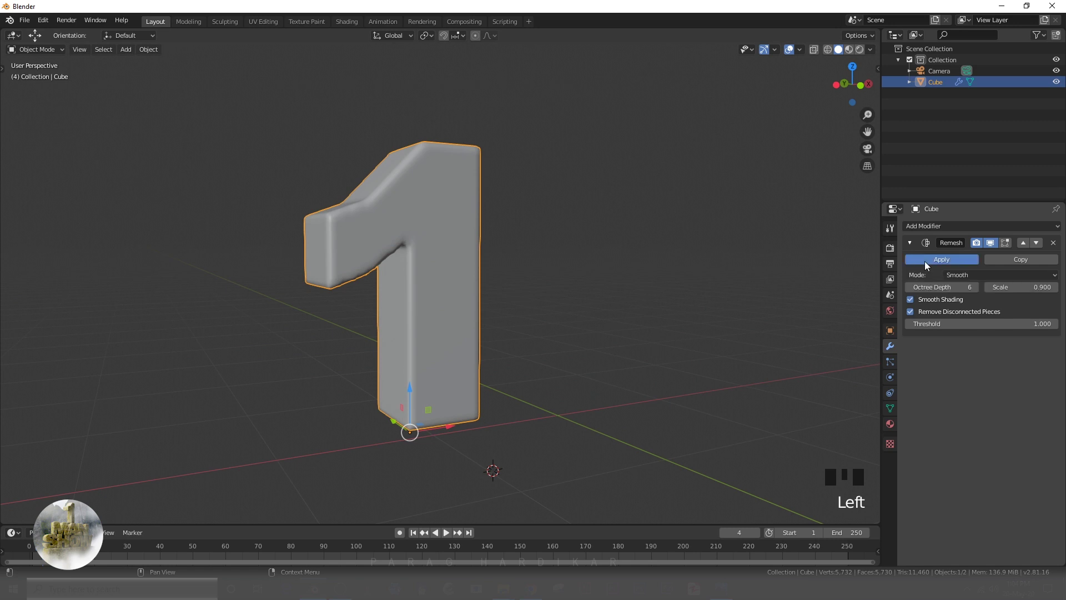
pyautogui.moveTo(408, 323); pyautogui.dragTo(372, 339, button='middle')
pyautogui.click(372, 339)
pyautogui.click(484, 354)
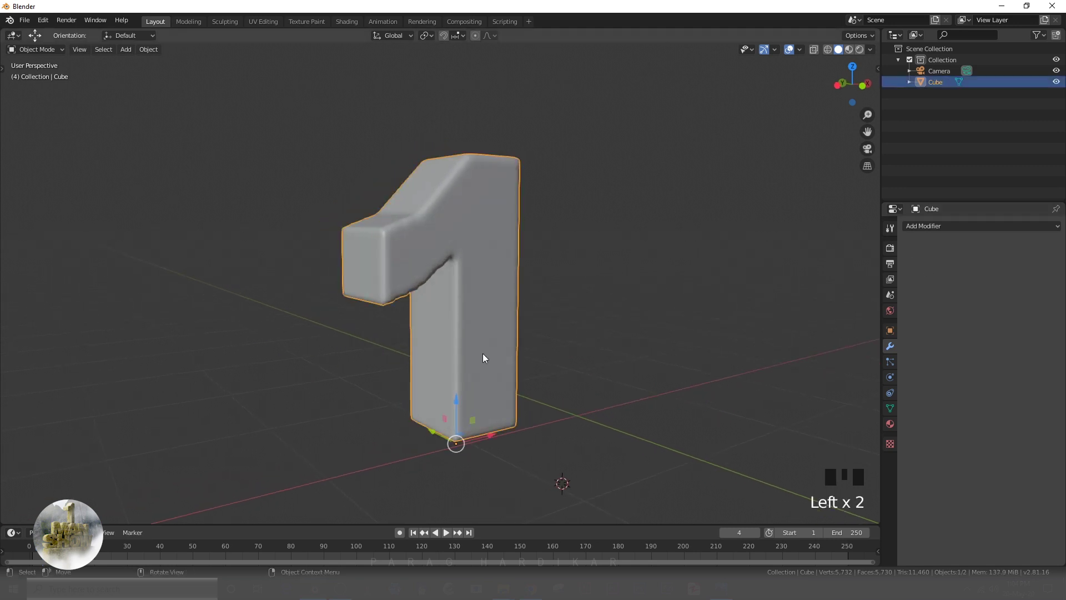
# In the Shading workspace, cut the castle wall texture's link to the Principled BSDF and reconnect its Color to Base Color.
pyautogui.click(342, 20)
pyautogui.scroll(-5, 466, 452)
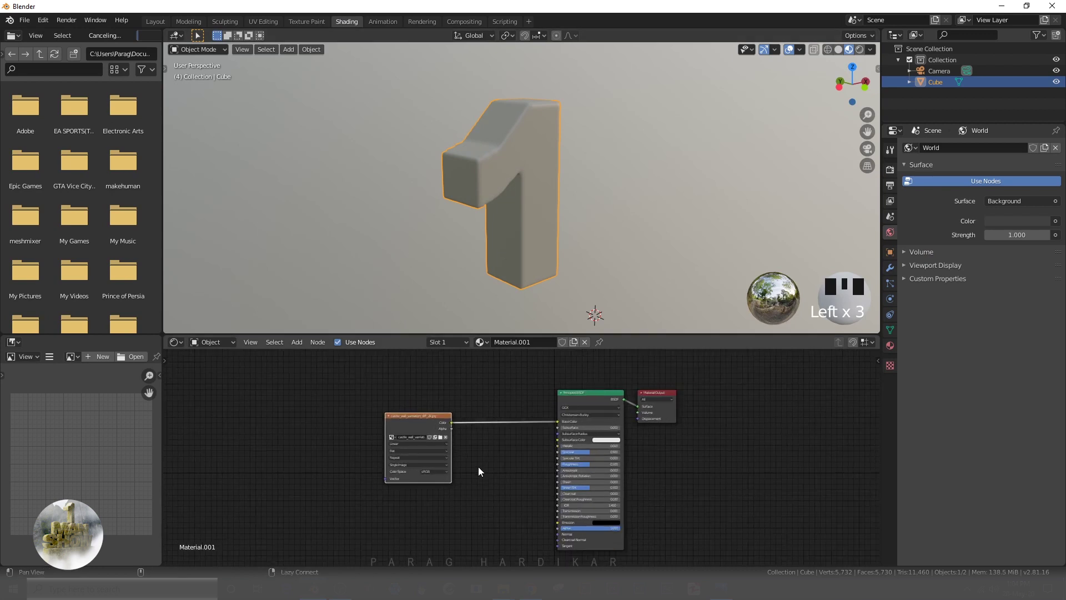
pyautogui.scroll(5, 540, 462)
pyautogui.moveTo(478, 467); pyautogui.dragTo(526, 457, button='middle')
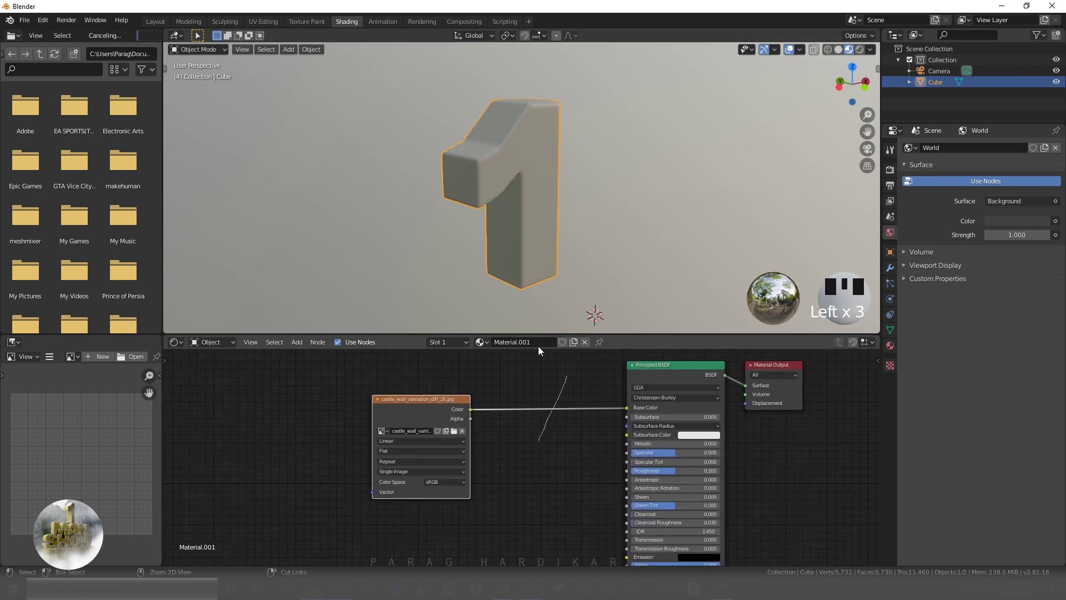
pyautogui.keyDown('ctrl'); pyautogui.moveTo(538, 345); pyautogui.dragTo(536, 333, button='right'); pyautogui.keyUp('ctrl')
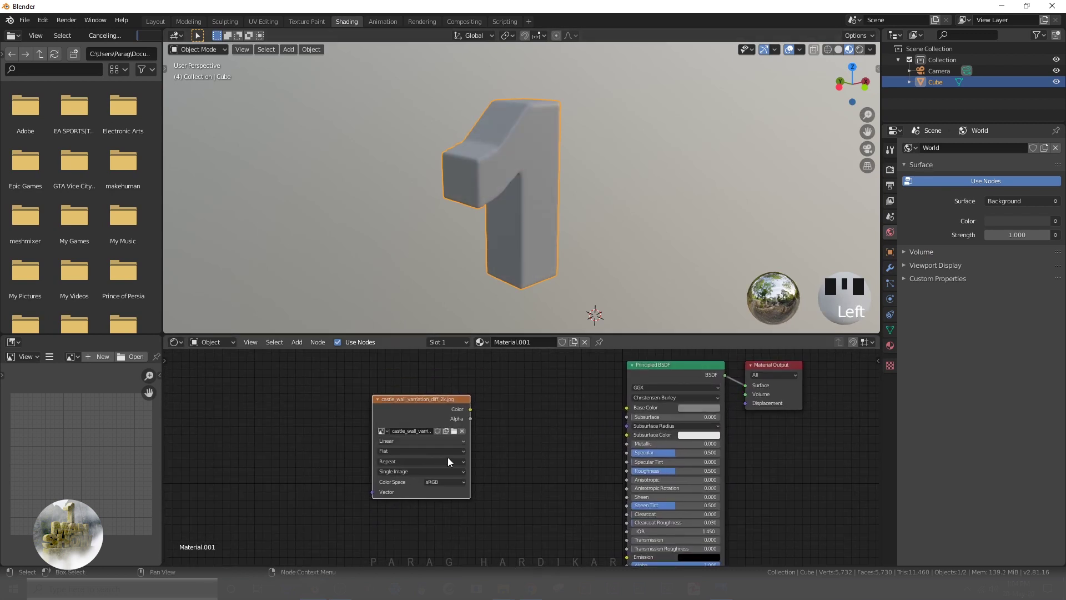
pyautogui.moveTo(471, 410); pyautogui.dragTo(628, 409)
# Unwrap all faces of the 1 with the standard Unwrap and check the castle wall texture on it.
pyautogui.press('Tab')
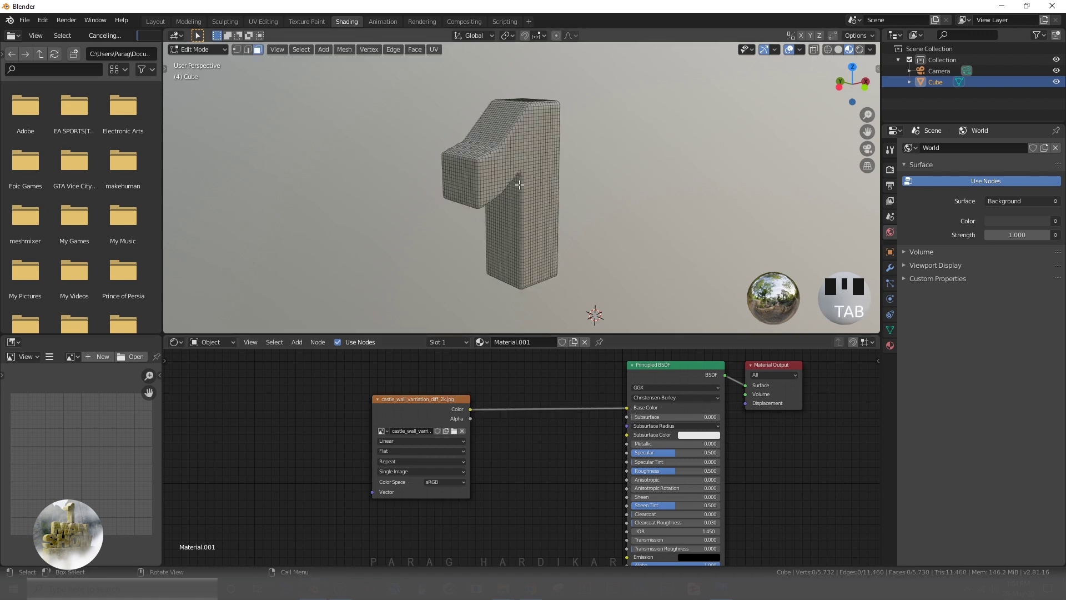
pyautogui.press('a')
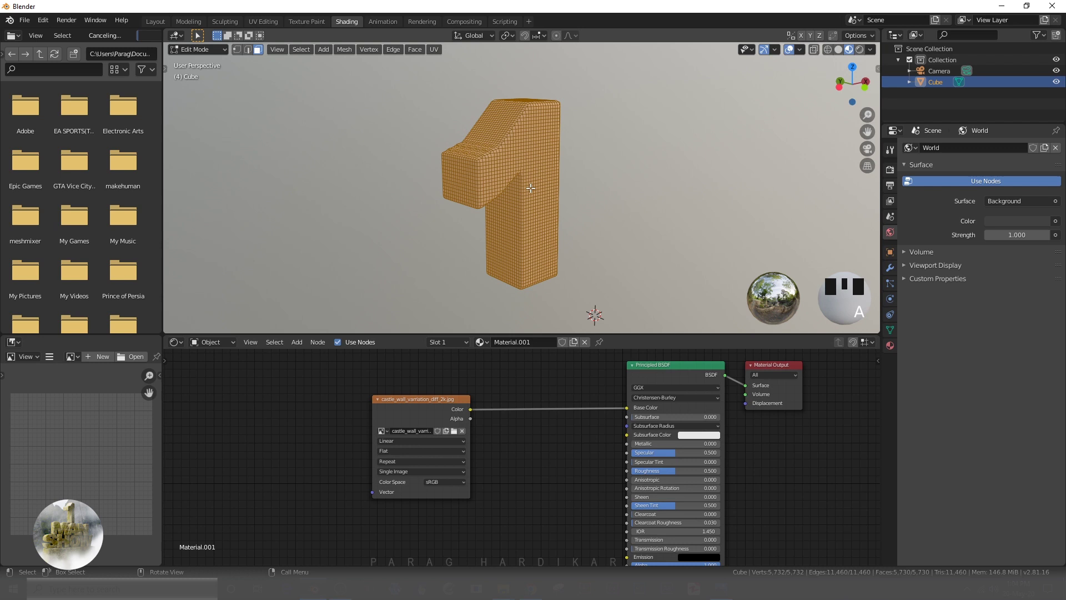
pyautogui.press('u')
pyautogui.click(531, 188)
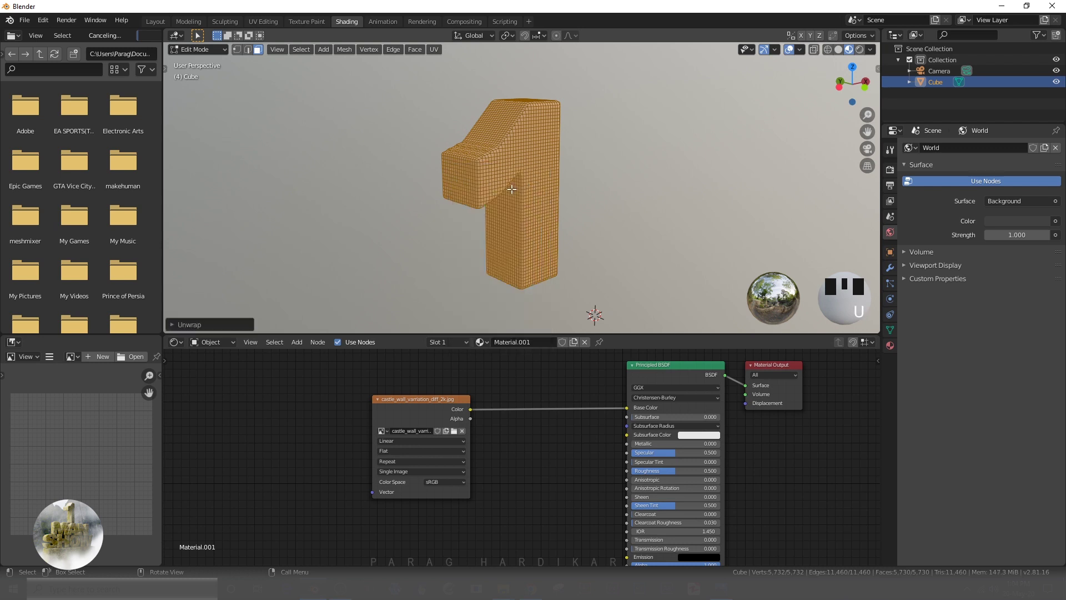
pyautogui.press('Tab')
pyautogui.scroll(2, 414, 227)
pyautogui.moveTo(415, 226); pyautogui.dragTo(445, 184, button='middle')
pyautogui.click(411, 410)
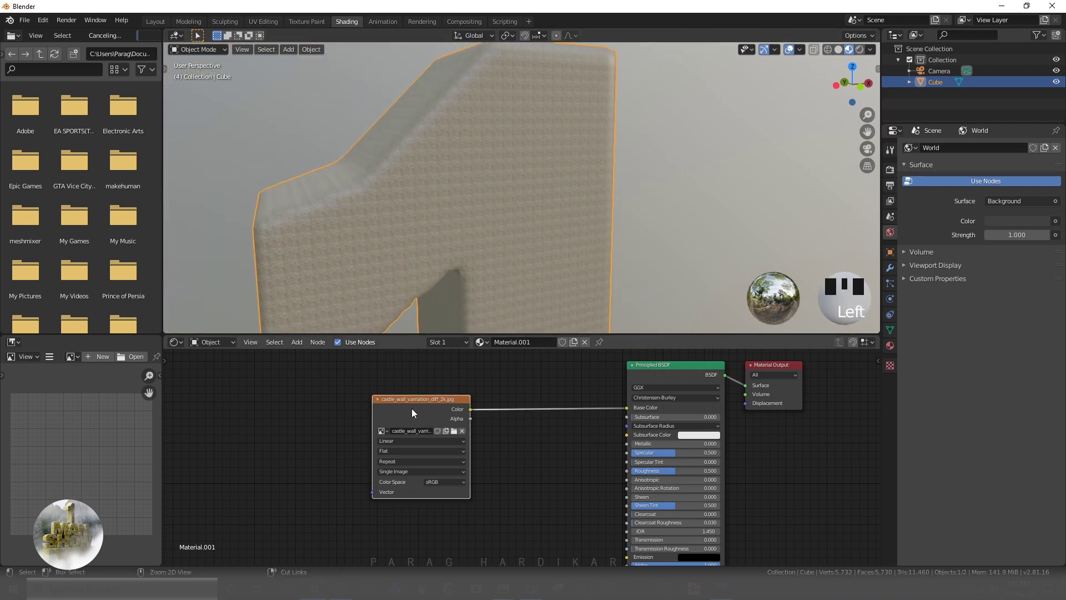
# In the UV Editing workspace, scale the 1's UVs down to about 0.25 around their center.
pyautogui.click(252, 20)
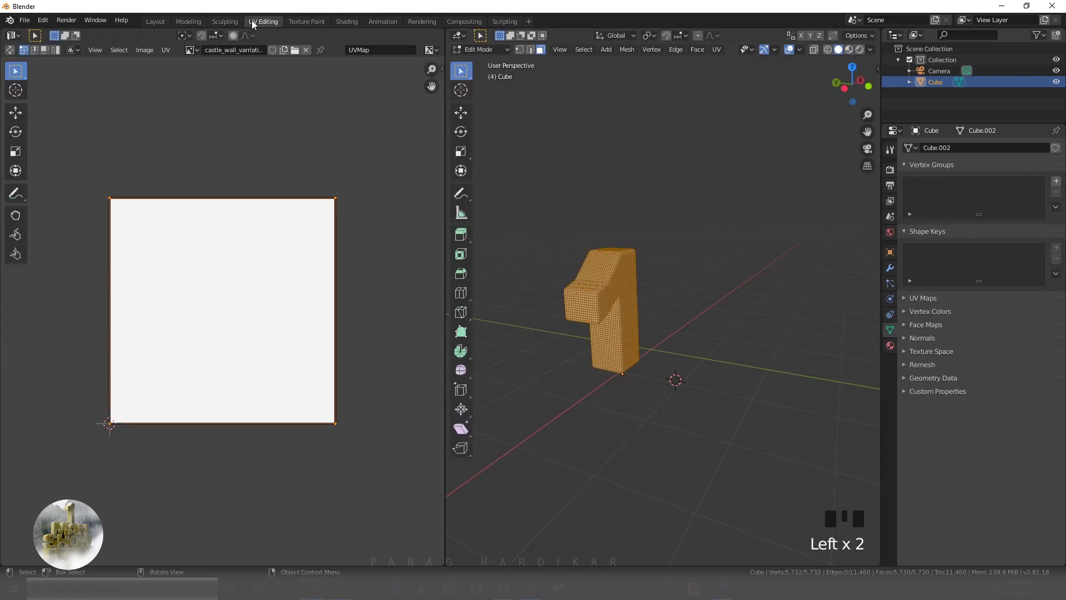
pyautogui.scroll(2, 270, 345)
pyautogui.scroll(-3, 621, 402)
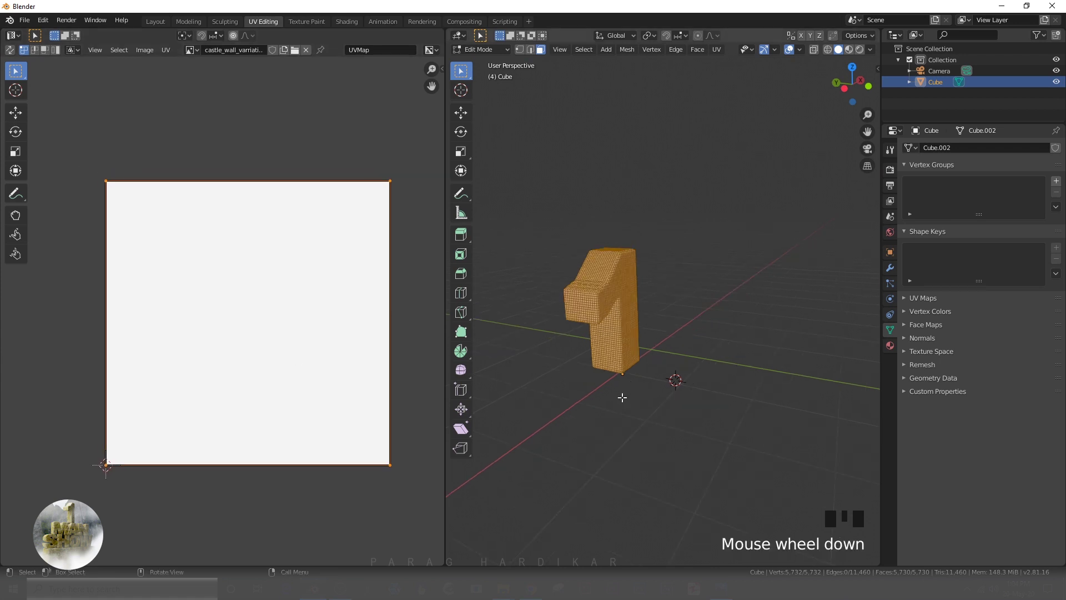
pyautogui.press('s')
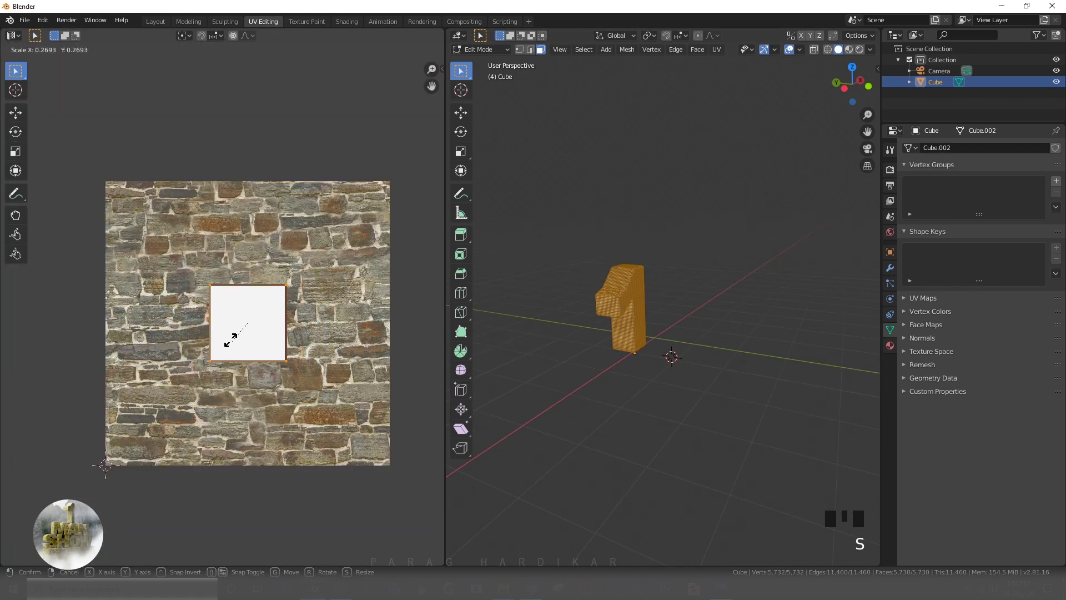
pyautogui.click(328, 357)
pyautogui.scroll(5, 628, 339)
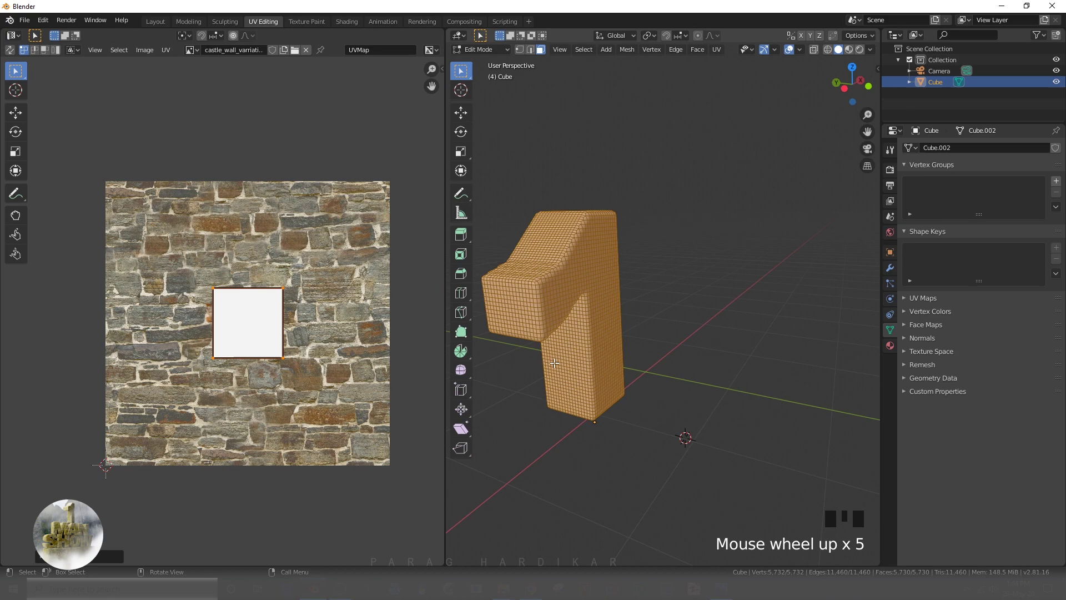
pyautogui.moveTo(628, 339)
pyautogui.keyDown('shift'); pyautogui.mouseDown(button='middle')
pyautogui.moveTo(571, 333)
pyautogui.moveTo(741, 380)
pyautogui.mouseUp(button='middle'); pyautogui.keyUp('shift')
pyautogui.scroll(2, 571, 333)
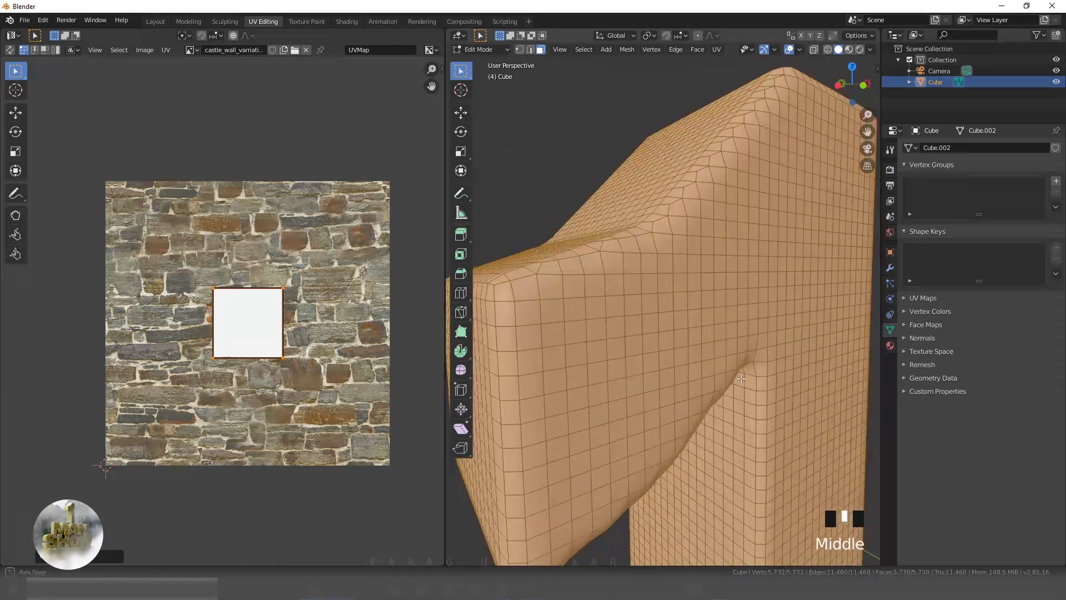
# Compare rendered and material preview display, and remap all faces of the 1 with Cube Projection.
pyautogui.press('z')
pyautogui.click(745, 320)
pyautogui.scroll(-1, 659, 350)
pyautogui.scroll(3, 659, 349)
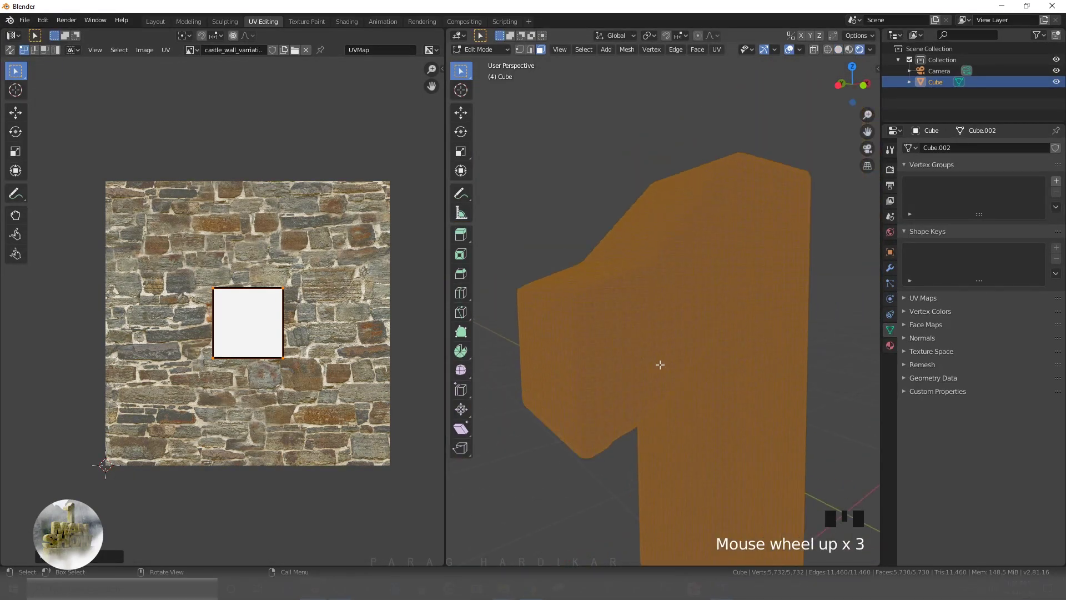
pyautogui.press('z')
pyautogui.click(664, 427)
pyautogui.moveTo(664, 427); pyautogui.dragTo(692, 369, button='middle')
pyautogui.scroll(-3, 692, 370)
pyautogui.press('u')
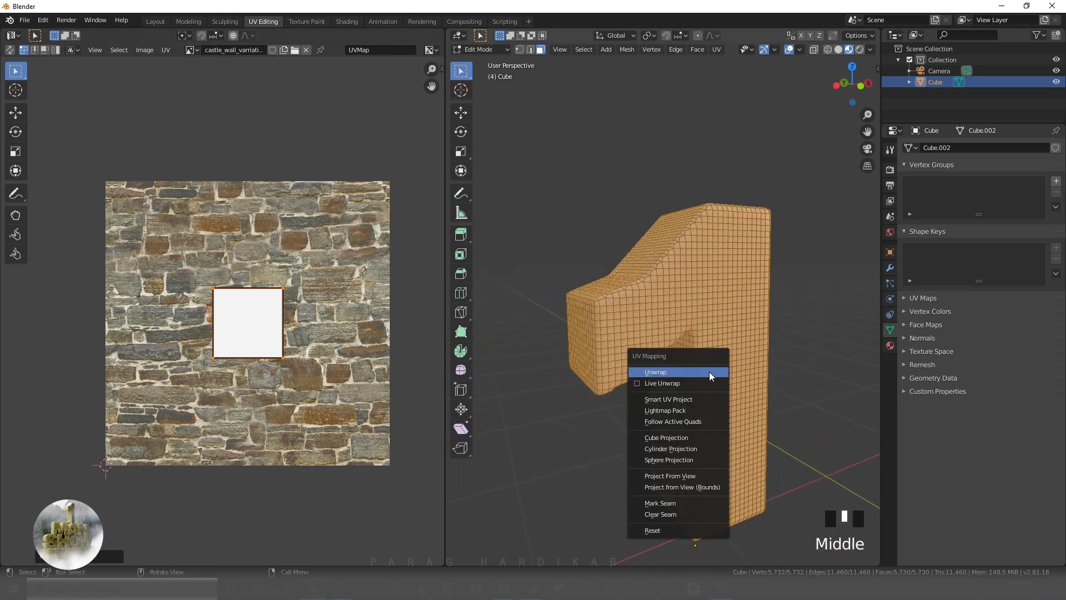
pyautogui.click(684, 437)
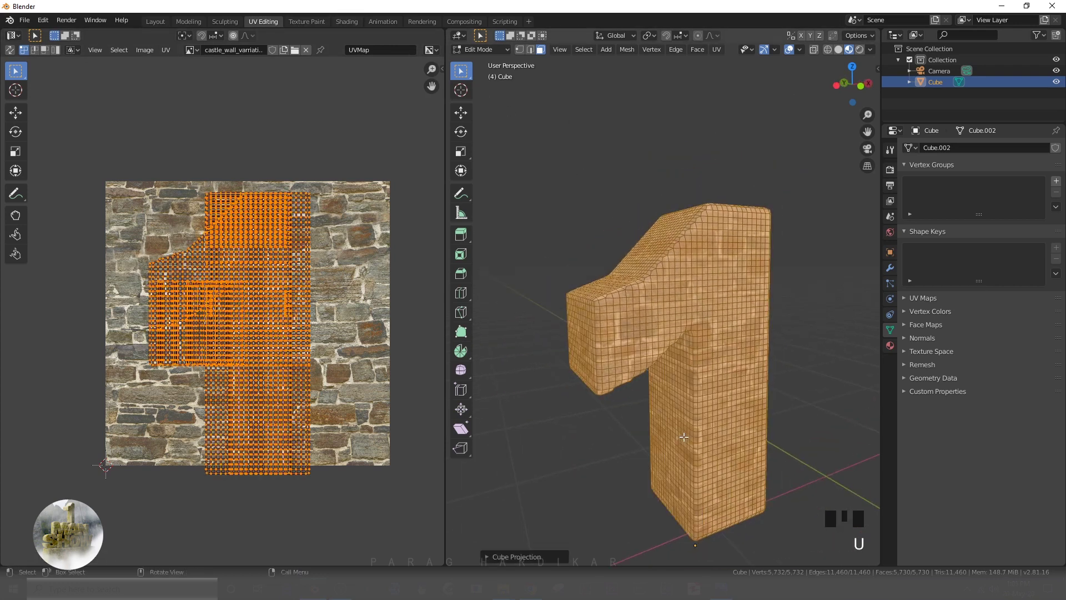
# Examine the projected castle wall texture on the 1 in Edit Mode and Object Mode.
pyautogui.scroll(4, 680, 422)
pyautogui.keyDown('shift'); pyautogui.moveTo(679, 422); pyautogui.dragTo(684, 380, button='middle'); pyautogui.keyUp('shift')
pyautogui.scroll(-6, 679, 421)
pyautogui.scroll(1, 698, 411)
pyautogui.scroll(1, 694, 403)
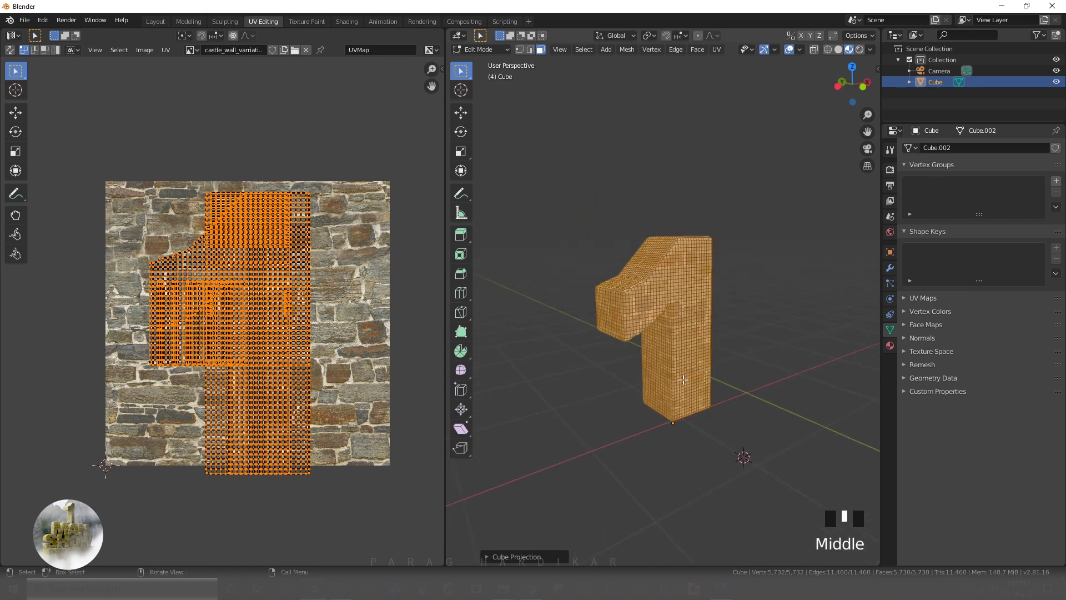
pyautogui.press('Tab')
pyautogui.scroll(-3, 621, 436)
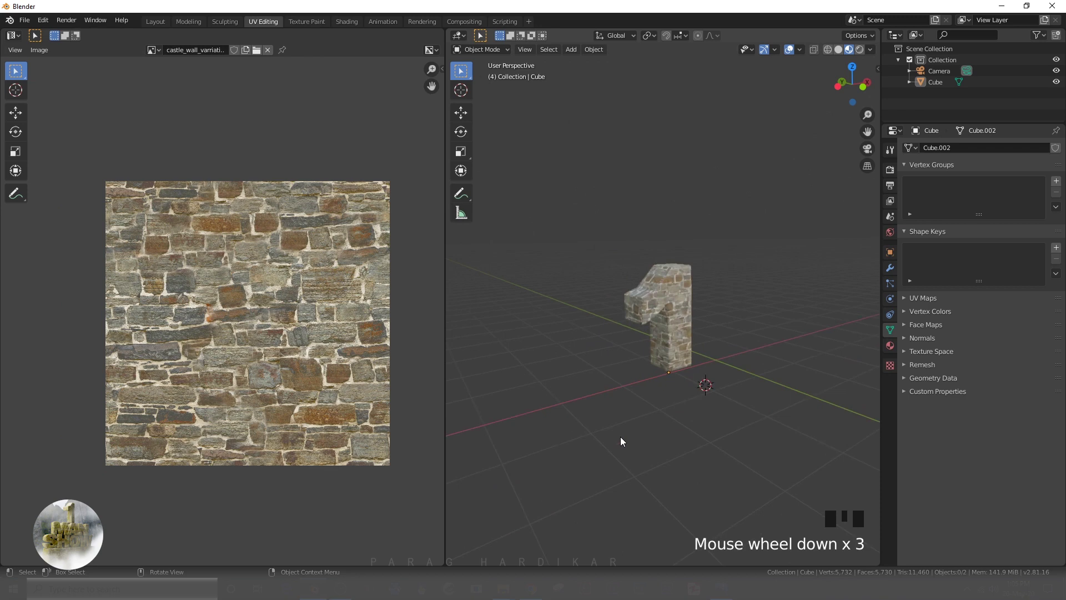
pyautogui.scroll(4, 622, 437)
pyautogui.click(669, 381)
pyautogui.scroll(-3, 668, 382)
pyautogui.scroll(3, 669, 382)
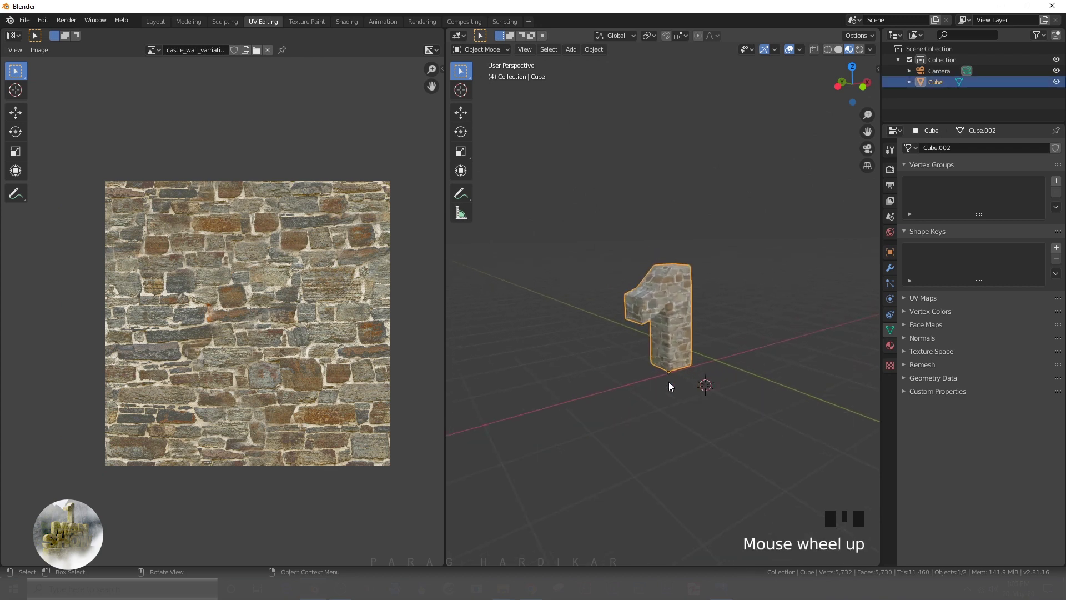
pyautogui.press('Tab')
pyautogui.scroll(2, 669, 382)
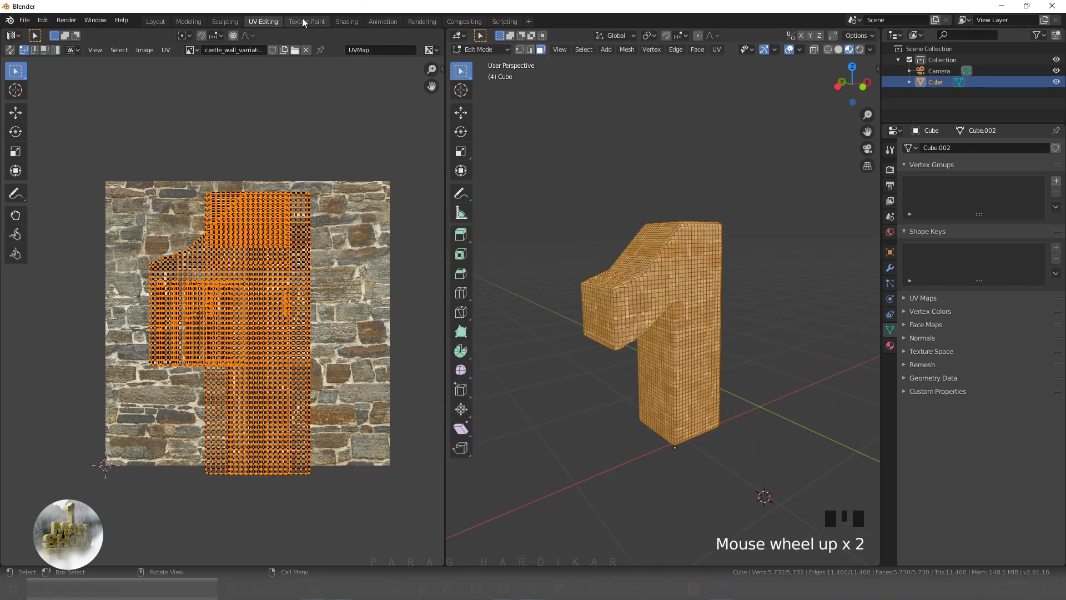
# In the Shading workspace, add Texture Coordinate and Mapping nodes feeding the castle wall image texture.
pyautogui.click(347, 21)
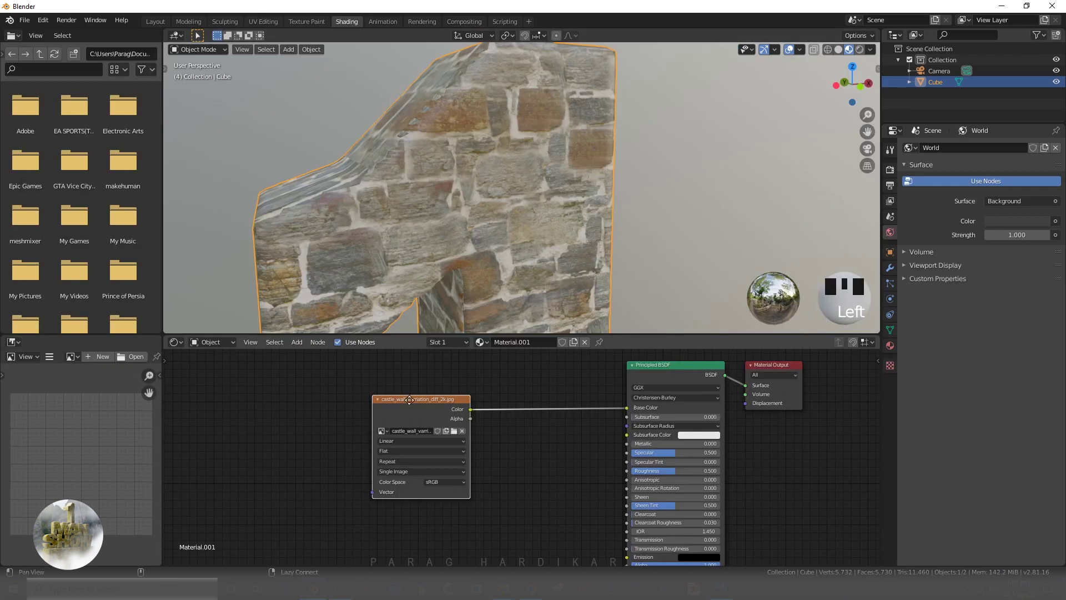
pyautogui.moveTo(409, 399); pyautogui.dragTo(602, 410, button='middle')
pyautogui.hotkey('ctrl', 't')
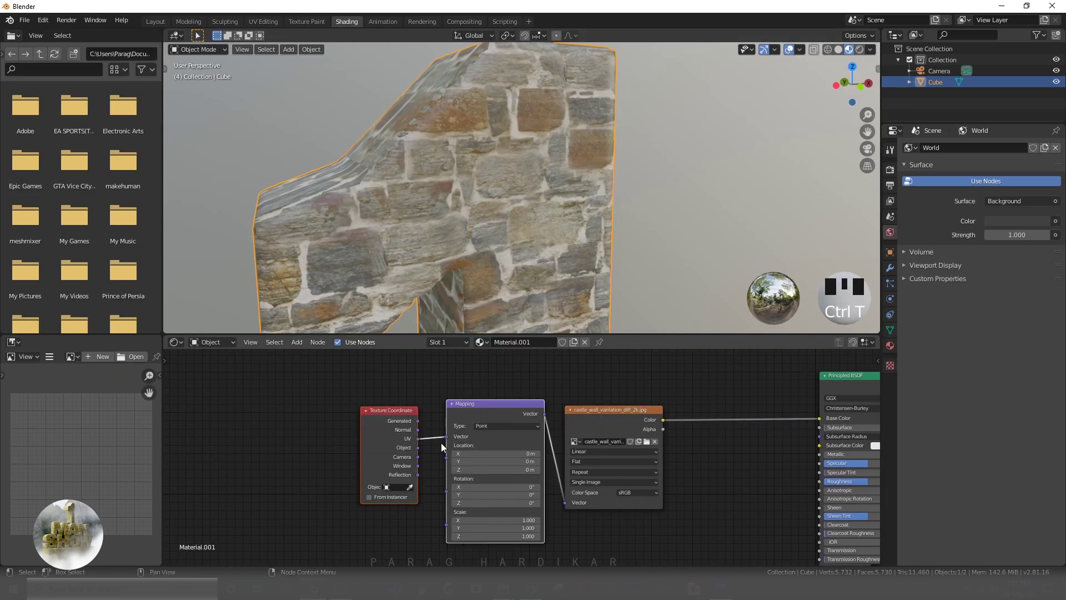
pyautogui.moveTo(299, 449); pyautogui.dragTo(203, 431, button='middle')
pyautogui.scroll(-3, 339, 408)
pyautogui.scroll(-4, 547, 251)
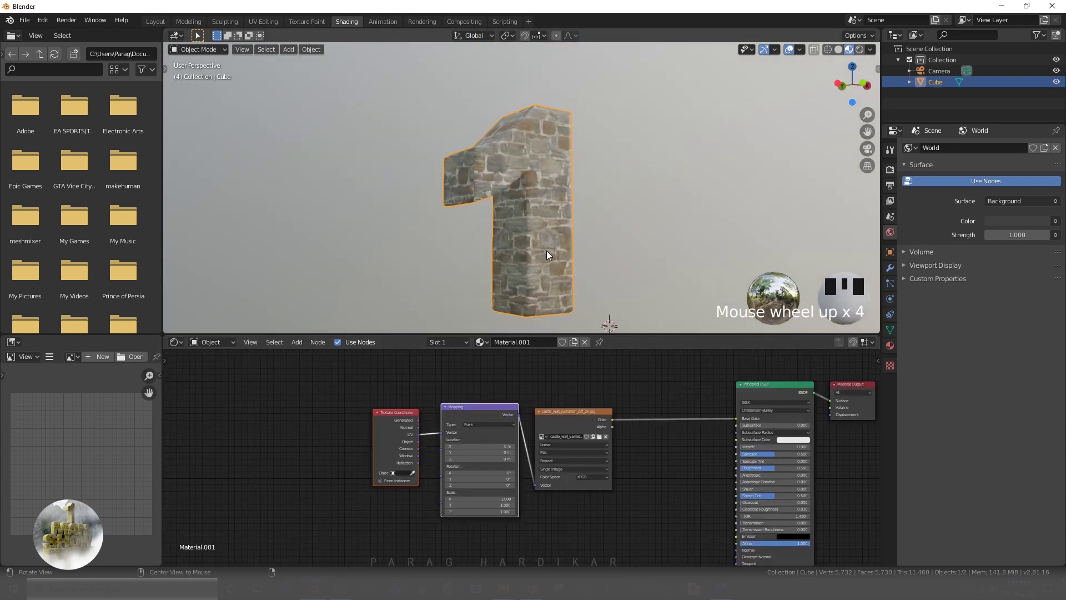
pyautogui.moveTo(546, 251); pyautogui.dragTo(550, 311, button='middle')
pyautogui.scroll(2, 622, 478)
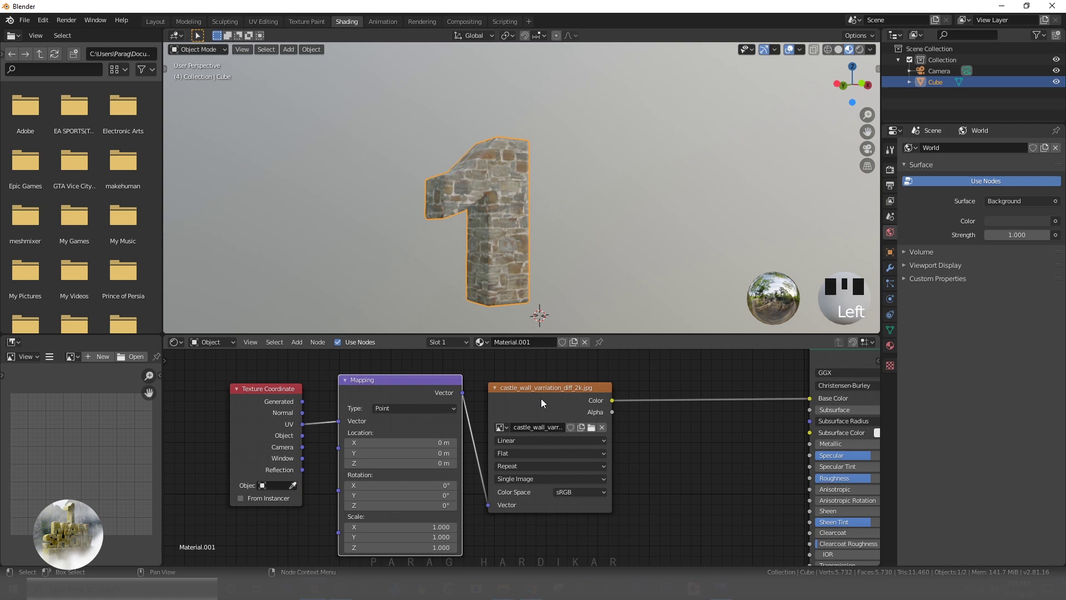
# Rearrange the Texture Coordinate, Mapping and castle wall image nodes into a clearly spaced row.
pyautogui.moveTo(542, 399); pyautogui.dragTo(653, 402)
pyautogui.moveTo(400, 389); pyautogui.dragTo(501, 393)
pyautogui.moveTo(242, 396); pyautogui.dragTo(306, 405)
pyautogui.moveTo(487, 390); pyautogui.dragTo(422, 386)
pyautogui.moveTo(526, 482); pyautogui.dragTo(481, 466, button='middle')
pyautogui.moveTo(623, 370); pyautogui.dragTo(570, 372)
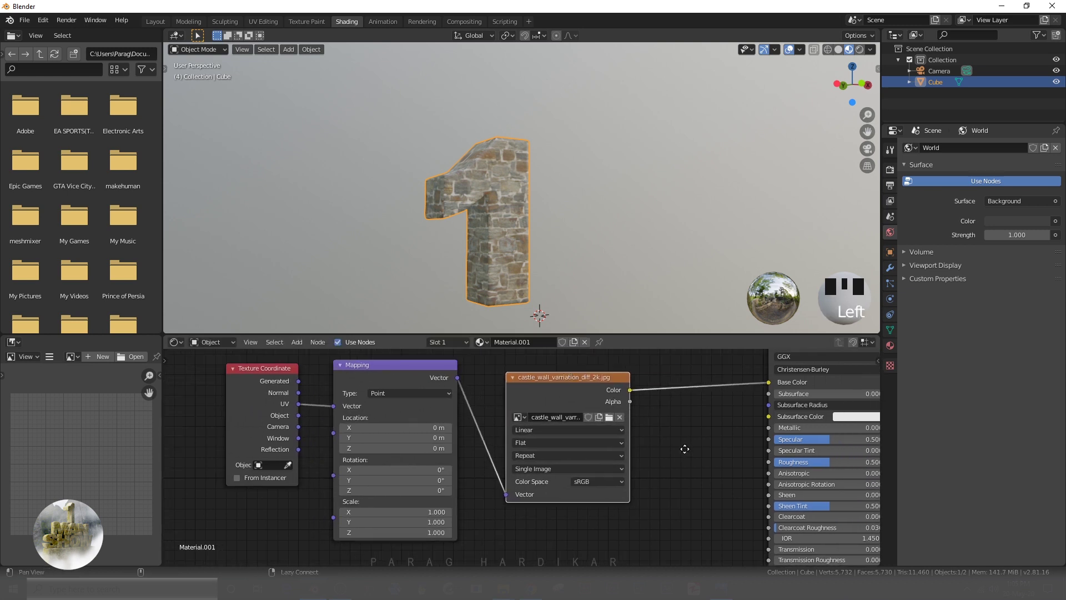
pyautogui.scroll(-2, 702, 450)
pyautogui.scroll(2, 405, 477)
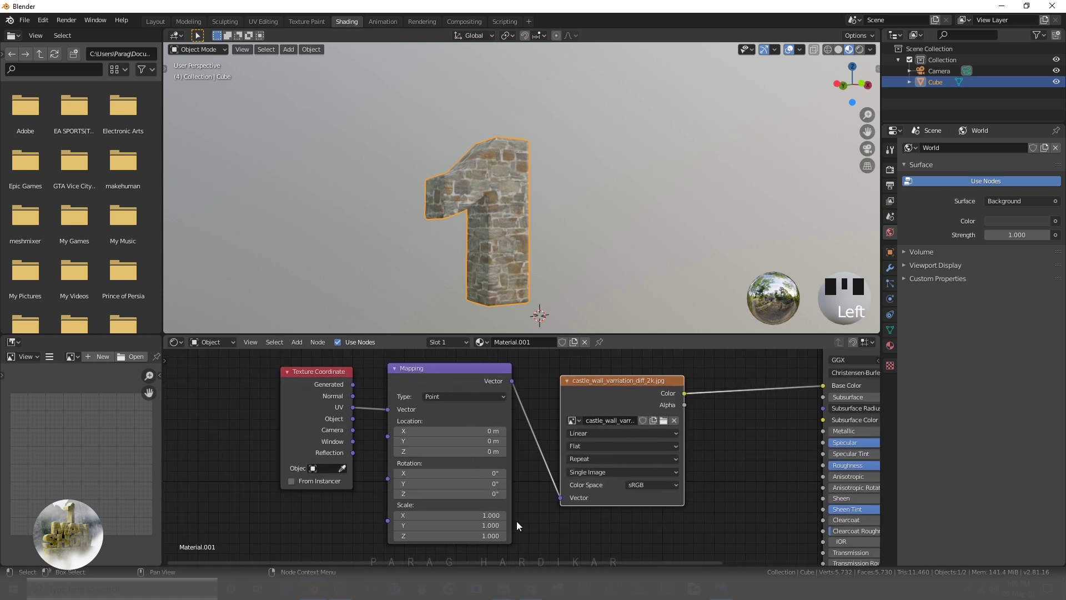
# Set the Mapping node's Location X to 0.4 m and check how the stones shift on the 1.
pyautogui.moveTo(450, 431); pyautogui.dragTo(472, 431)
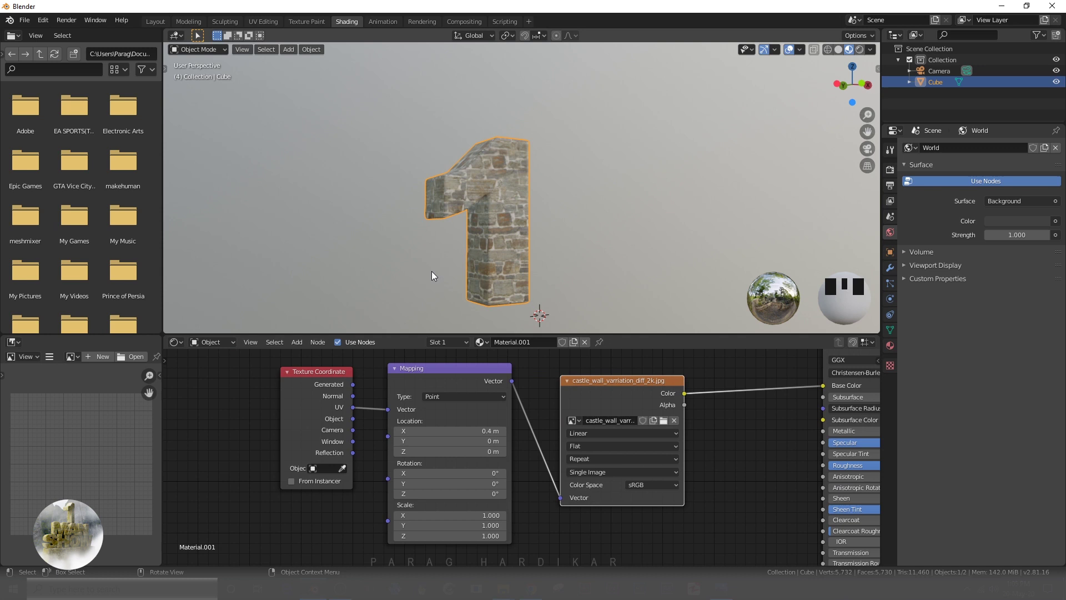
pyautogui.scroll(-5, 432, 271)
pyautogui.scroll(2, 435, 259)
pyautogui.keyDown('shift'); pyautogui.moveTo(435, 259); pyautogui.dragTo(505, 175, button='middle'); pyautogui.keyUp('shift')
pyautogui.scroll(2, 449, 245)
# Back in the UV Editing workspace, scale the 1's UV layout up slightly and reposition it on the castle wall image.
pyautogui.click(385, 21)
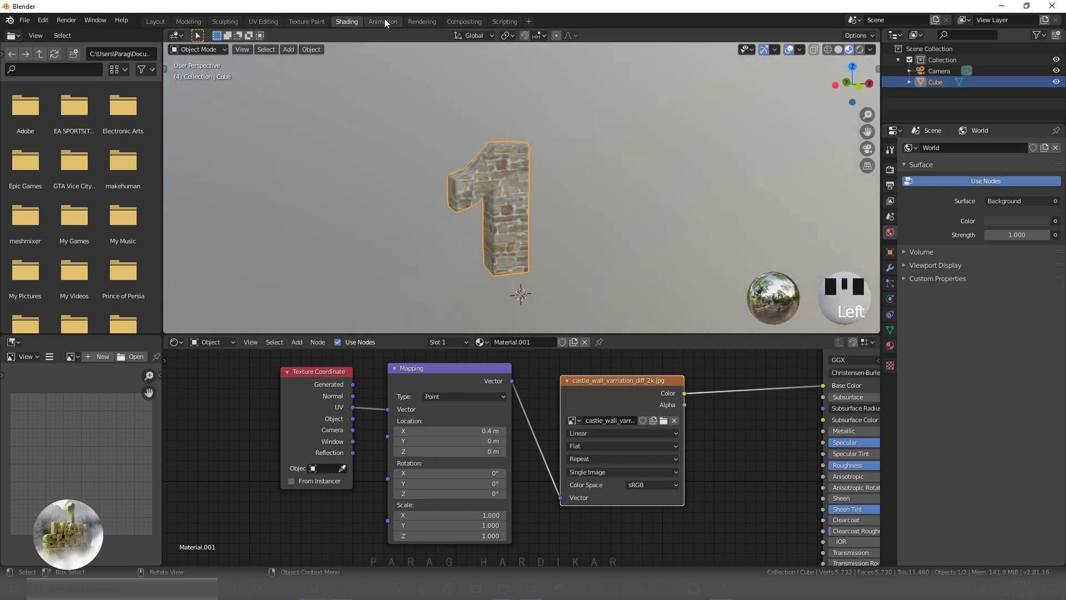
pyautogui.click(260, 22)
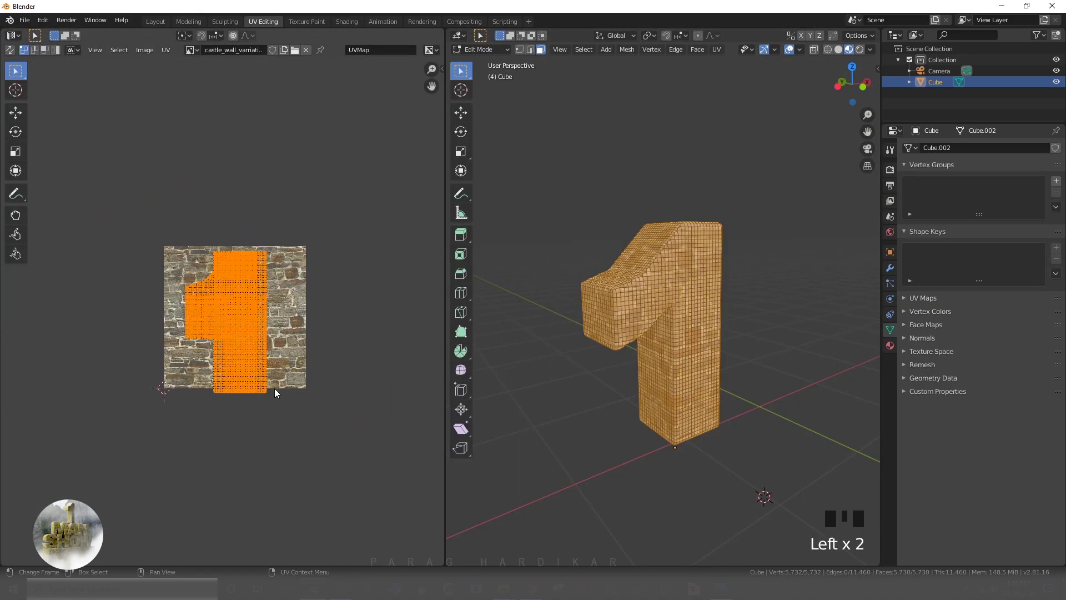
pyautogui.press('s')
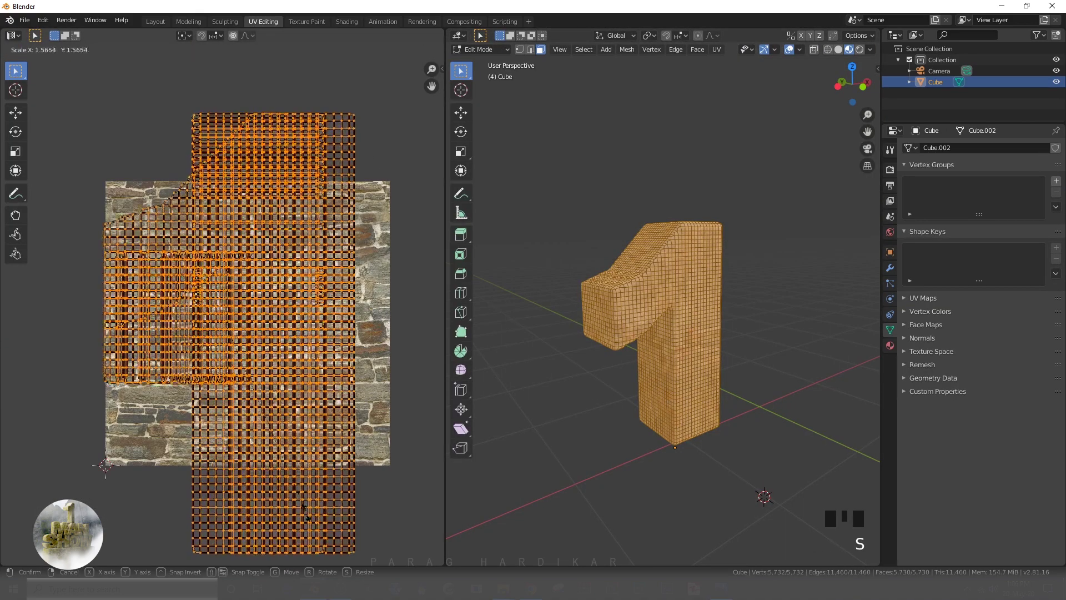
pyautogui.click(273, 455)
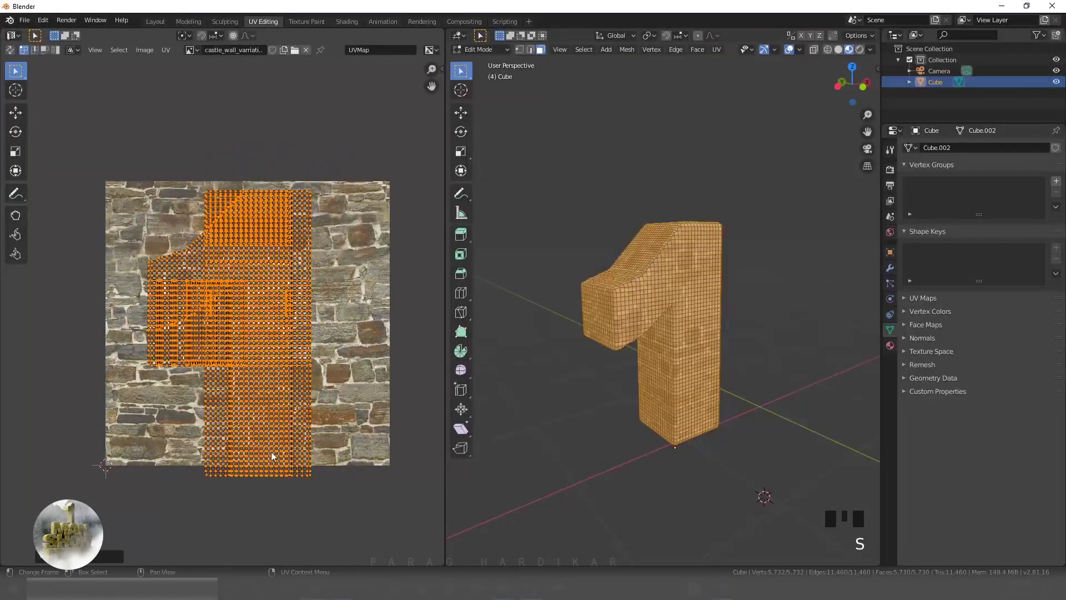
pyautogui.press('g')
pyautogui.click(257, 421)
# Clear the face selection, return to Object Mode with nothing selected, and examine the stone texture on the 1.
pyautogui.click(629, 436)
pyautogui.scroll(2, 629, 436)
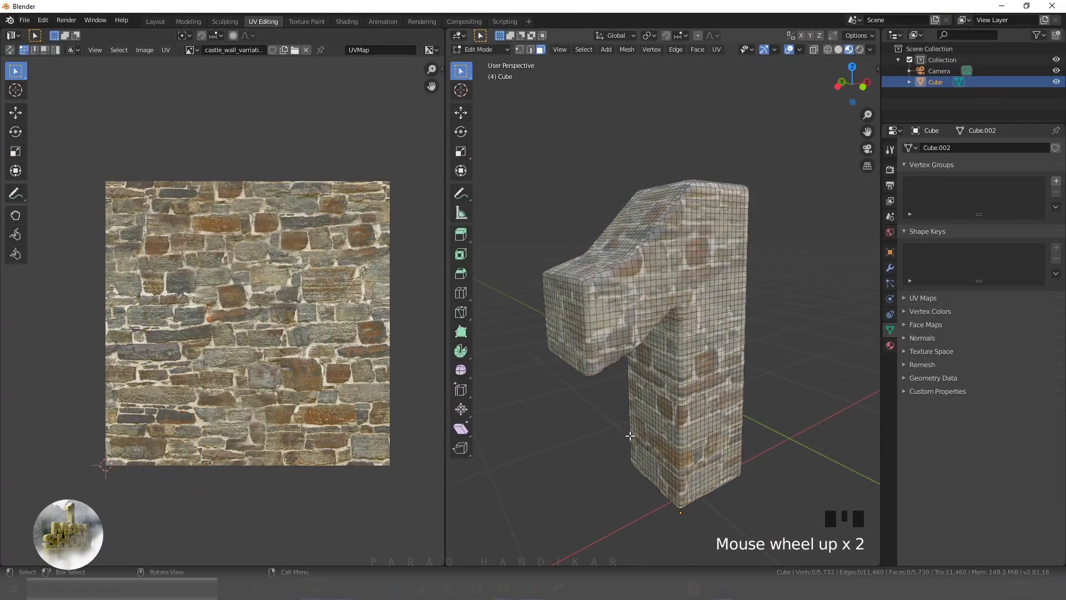
pyautogui.moveTo(630, 436); pyautogui.dragTo(603, 472, button='middle')
pyautogui.scroll(-5, 620, 438)
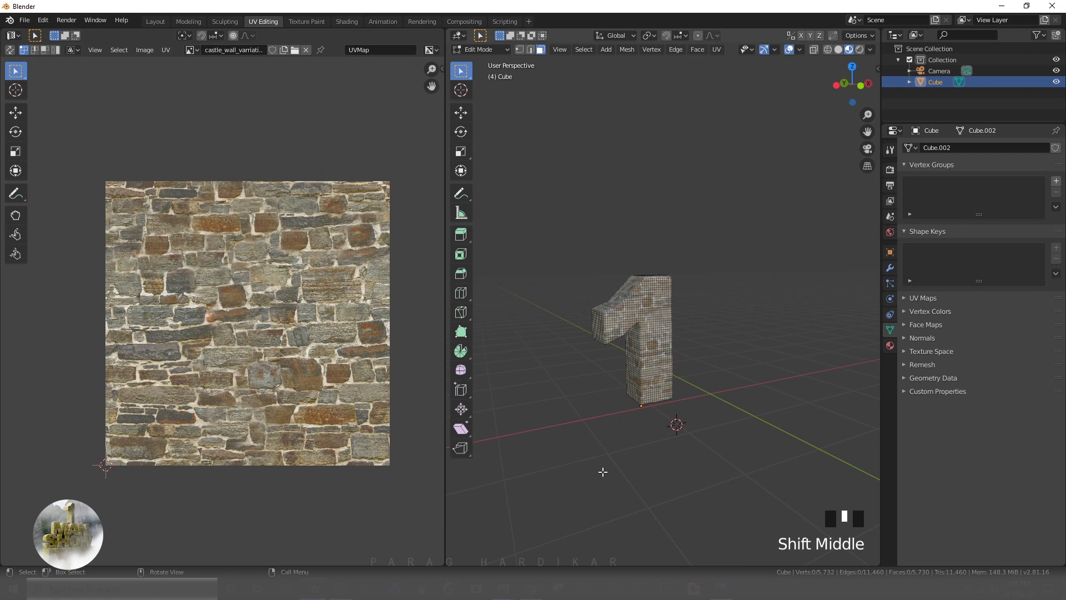
pyautogui.moveTo(593, 428); pyautogui.dragTo(627, 395, button='middle')
pyautogui.press('Tab')
pyautogui.hotkey('alt', 'a')
pyautogui.scroll(2, 638, 456)
pyautogui.scroll(-1, 641, 453)
pyautogui.scroll(2, 628, 395)
# In a Shader Editor below the 3D view, add the castle_wall_varriation_nor_2k.jpg image texture and set its color space to Non-Color.
pyautogui.moveTo(211, 121); pyautogui.dragTo(679, 419)
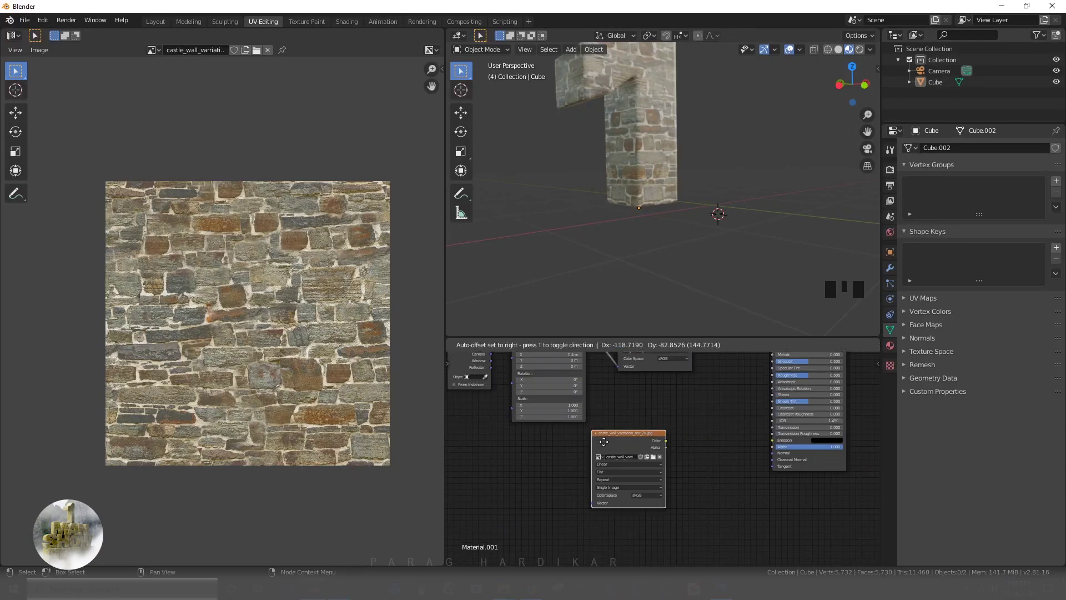
pyautogui.click(544, 464)
pyautogui.scroll(1, 660, 496)
pyautogui.click(569, 494)
# Add a Normal Map node, feed it the normal image's Color, and connect its output to the Principled BSDF's Normal.
pyautogui.hotkey('shift', 'a')
pyautogui.click(607, 447)
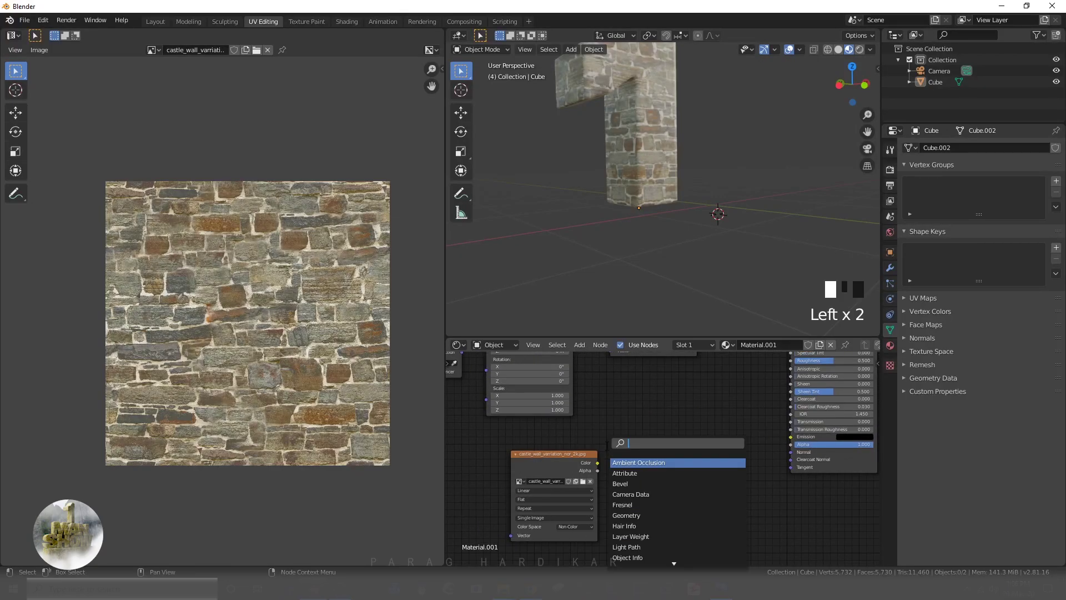
pyautogui.click(629, 473)
pyautogui.click(691, 461)
pyautogui.moveTo(598, 463); pyautogui.dragTo(660, 483)
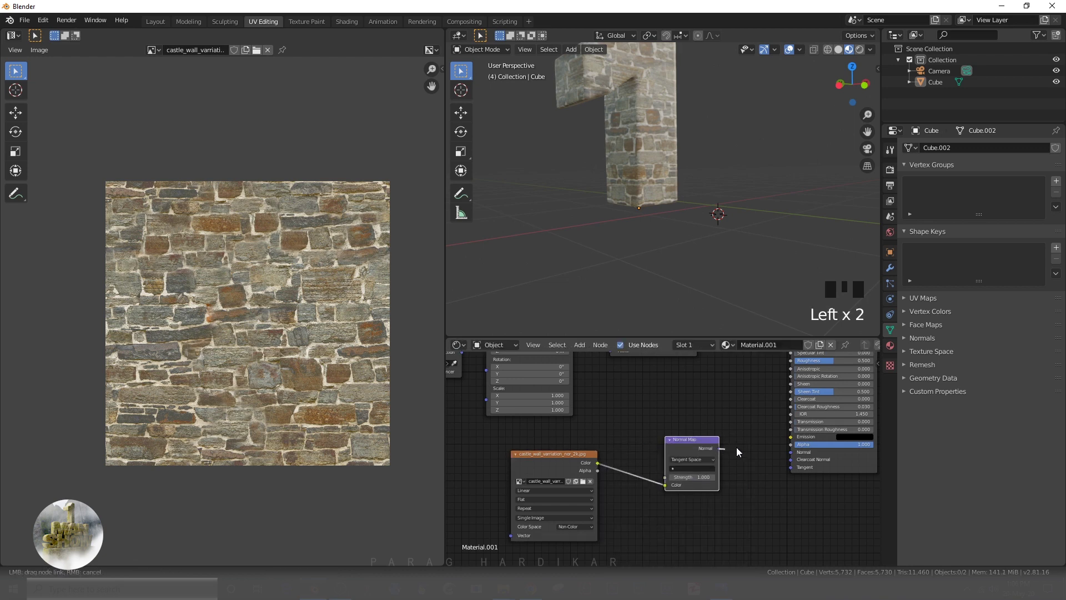
pyautogui.moveTo(736, 448); pyautogui.dragTo(791, 451)
pyautogui.scroll(3, 619, 208)
pyautogui.moveTo(619, 207)
pyautogui.keyDown('shift'); pyautogui.mouseDown(button='middle')
pyautogui.moveTo(635, 255)
pyautogui.moveTo(632, 191)
pyautogui.moveTo(674, 234)
pyautogui.moveTo(612, 193)
pyautogui.mouseUp(button='middle'); pyautogui.keyUp('shift')
pyautogui.scroll(4, 658, 239)
pyautogui.scroll(-6, 632, 238)
pyautogui.moveTo(632, 238); pyautogui.dragTo(642, 212, button='middle')
pyautogui.scroll(4, 644, 227)
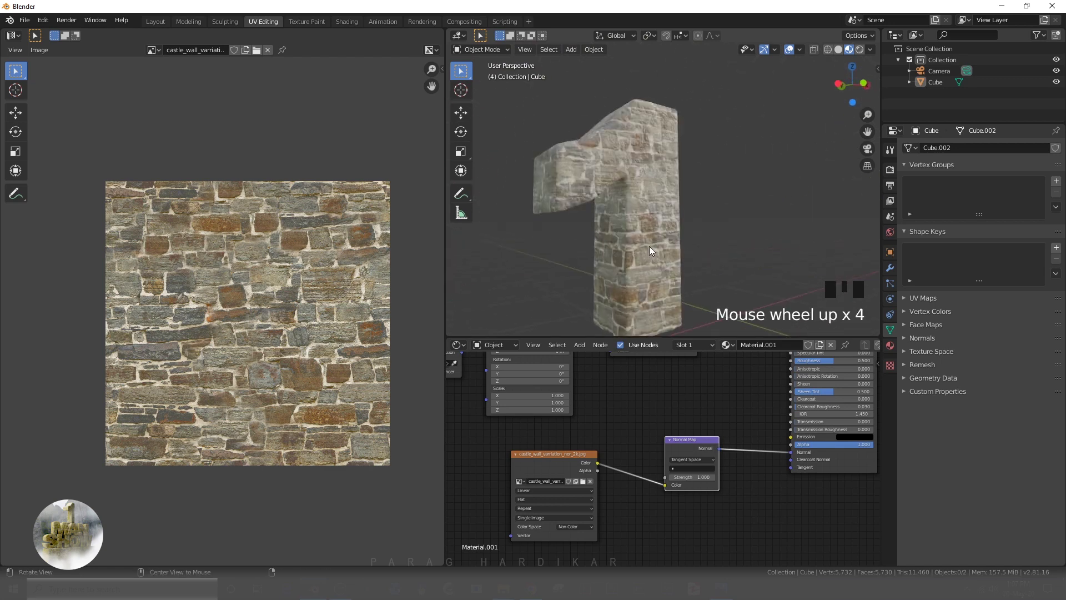
# Try a Normal Map strength of 2.000, check the stone relief on the 1, and return the strength to 1.000.
pyautogui.moveTo(692, 477); pyautogui.dragTo(709, 477)
pyautogui.scroll(3, 640, 219)
pyautogui.moveTo(633, 222); pyautogui.dragTo(648, 215, button='middle')
pyautogui.scroll(-4, 640, 219)
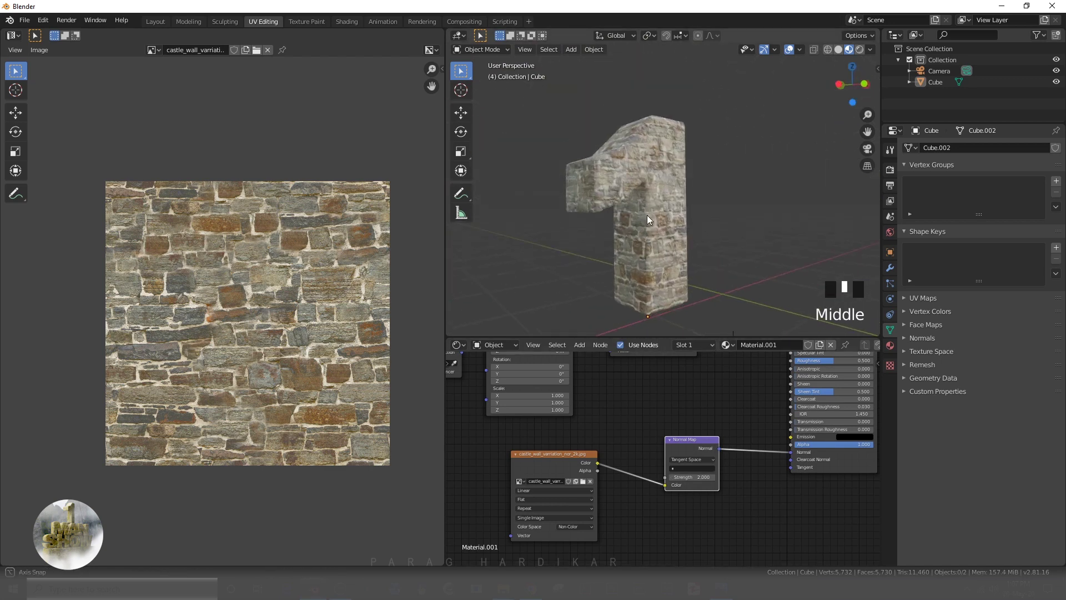
pyautogui.click(696, 476)
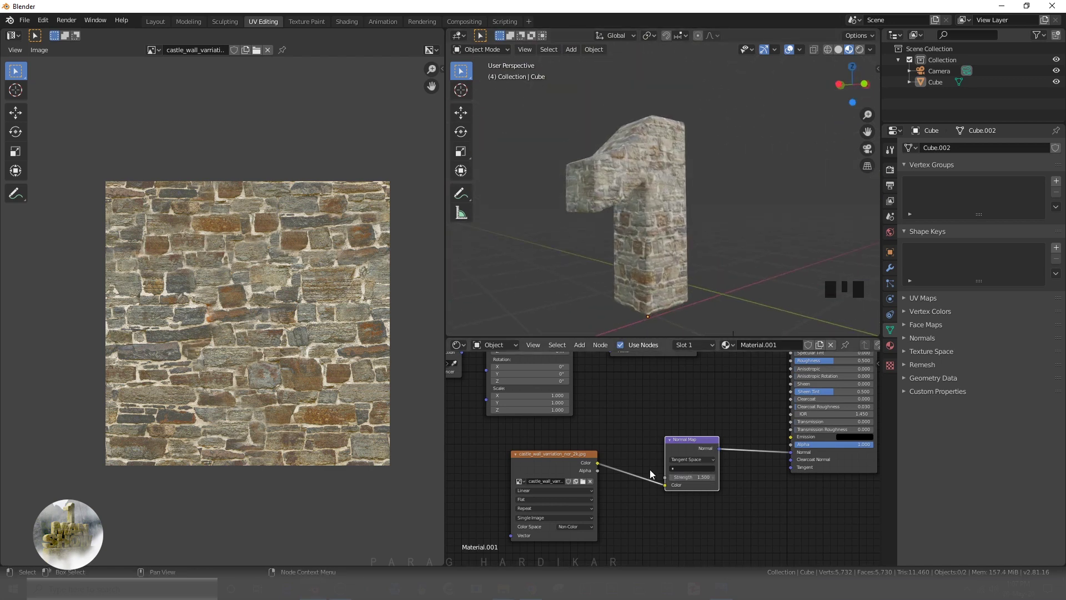
# Bring castle_wall_varriation_rough_2k.jpg from File Explorer into the Shader Editor as a Non-Color image and connect its Color to the Principled BSDF's Roughness.
pyautogui.scroll(-2, 650, 475)
pyautogui.moveTo(651, 475); pyautogui.dragTo(614, 498, button='middle')
pyautogui.click(503, 589)
pyautogui.click(405, 548)
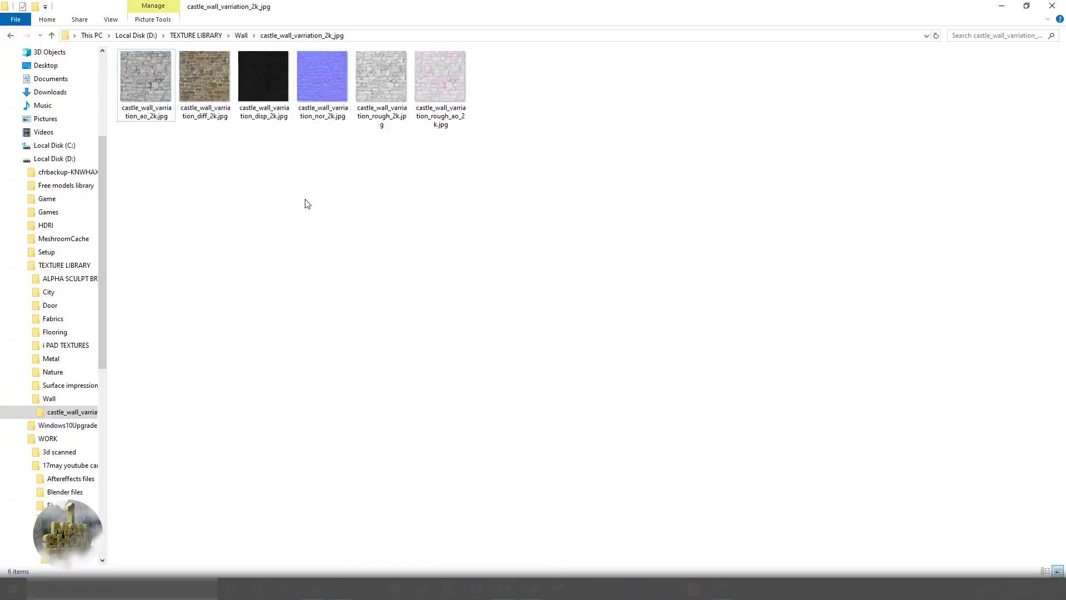
pyautogui.moveTo(371, 94); pyautogui.dragTo(536, 527)
pyautogui.click(507, 537)
pyautogui.click(511, 508)
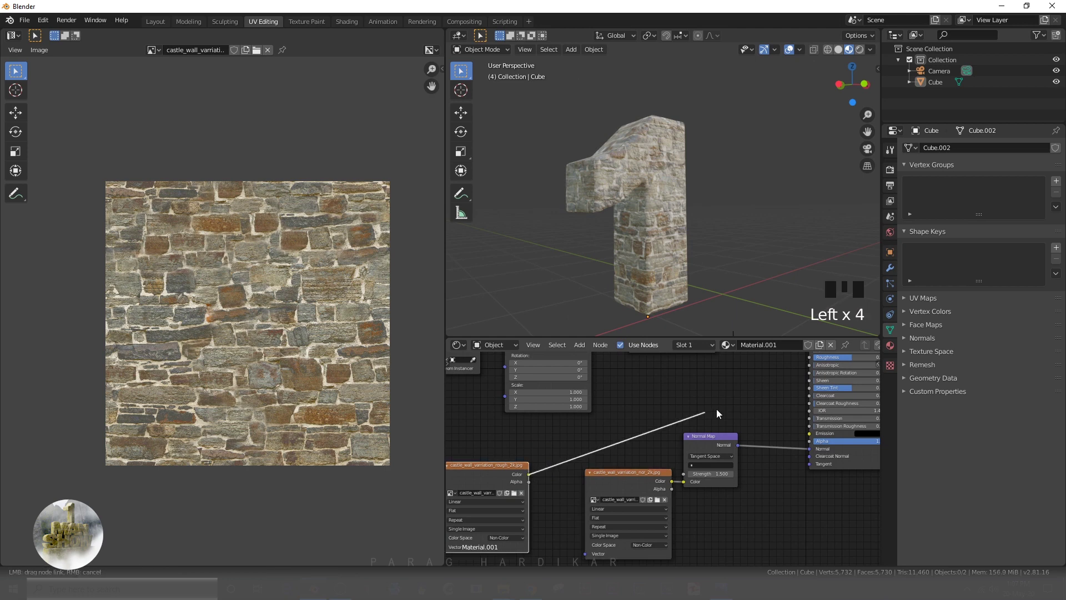
pyautogui.moveTo(717, 408); pyautogui.dragTo(809, 357)
pyautogui.hotkey('ctrl', 'space')
pyautogui.scroll(-2, 647, 325)
pyautogui.hotkey('ctrl', 'space')
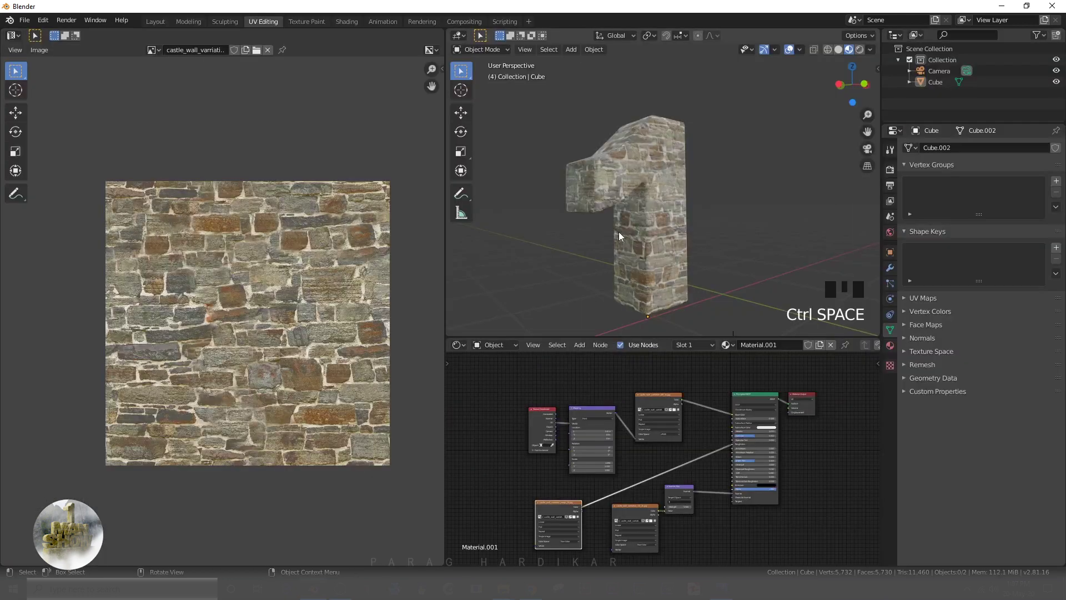
# Add an Area light and raise it along Z above the 1.
pyautogui.moveTo(618, 232); pyautogui.dragTo(646, 257, button='middle')
pyautogui.scroll(3, 646, 238)
pyautogui.hotkey('shift', 'a')
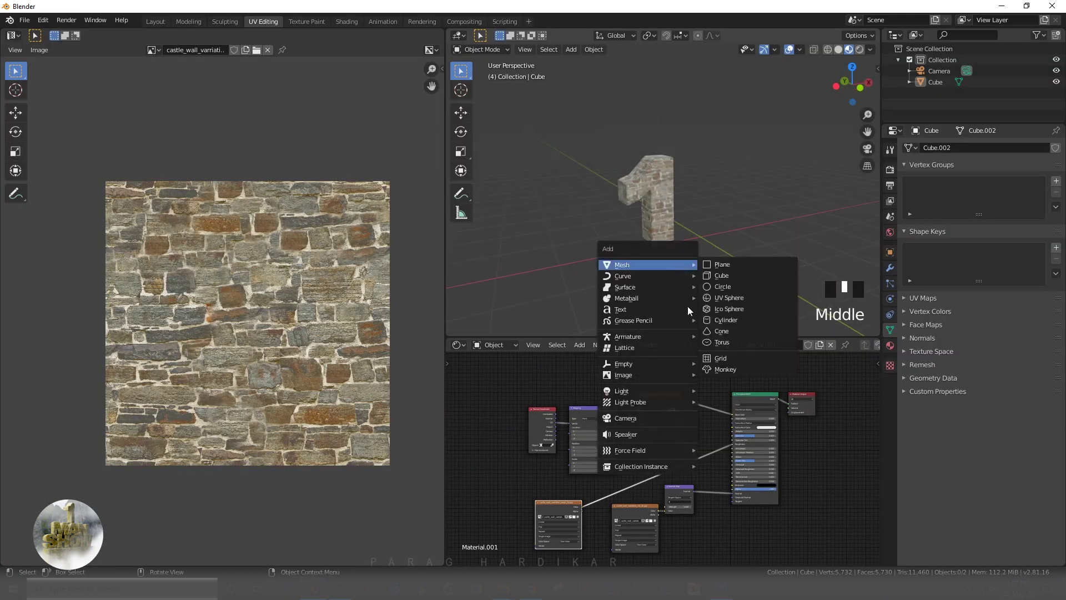
pyautogui.moveTo(685, 391)
pyautogui.click(718, 429)
pyautogui.press('g')
pyautogui.press('z')
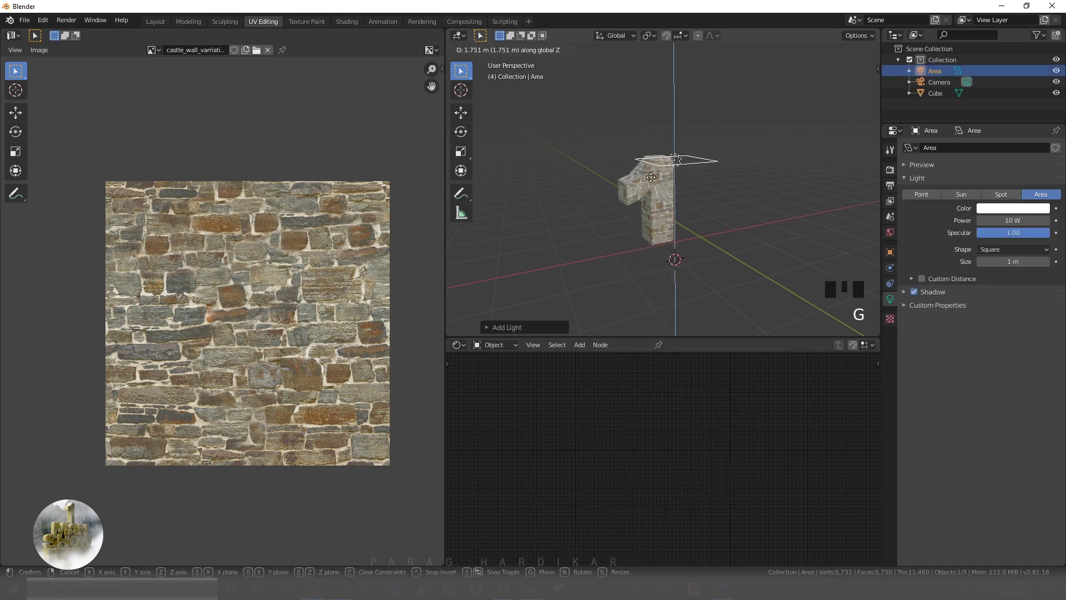
pyautogui.click(651, 200)
# Switch the viewport to Rendered shading and move the area light so it sits over the 1.
pyautogui.press('z')
pyautogui.click(645, 143)
pyautogui.moveTo(645, 145); pyautogui.dragTo(695, 148, button='middle')
pyautogui.click(461, 115)
pyautogui.moveTo(675, 146); pyautogui.dragTo(616, 125)
pyautogui.moveTo(666, 139); pyautogui.dragTo(633, 127)
pyautogui.moveTo(664, 198); pyautogui.dragTo(610, 188, button='middle')
# Enlarge the area light to about 1.77 m, then raise it slightly and tilt it above the 1.
pyautogui.press('s')
pyautogui.click(640, 222)
pyautogui.moveTo(640, 222)
pyautogui.mouseDown(button='middle')
pyautogui.moveTo(660, 236)
pyautogui.moveTo(647, 222)
pyautogui.mouseUp(button='middle')
pyautogui.moveTo(666, 92); pyautogui.dragTo(665, 85)
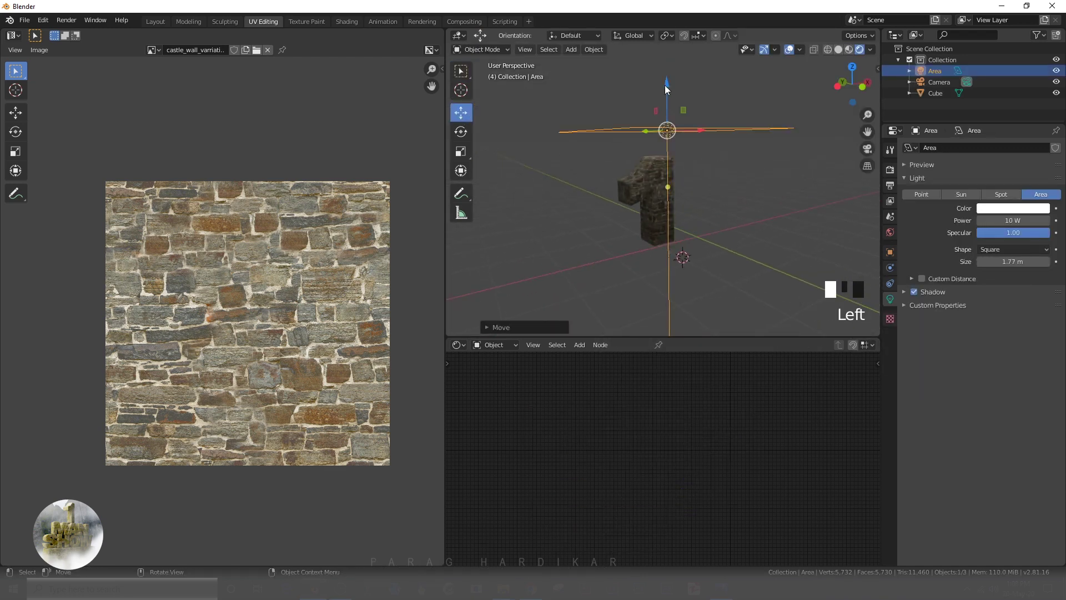
pyautogui.press('r')
pyautogui.press('r')
pyautogui.click(672, 92)
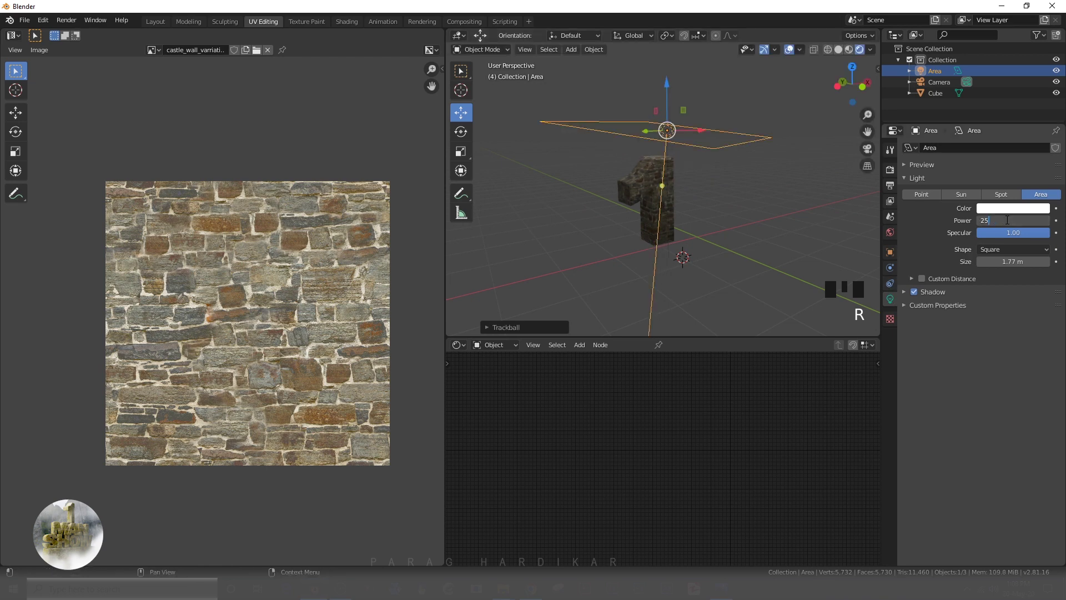
# Set the area light's power to 25 W and check the lighting on the 1.
pyautogui.press('Return')
pyautogui.click(754, 244)
pyautogui.scroll(3, 752, 245)
pyautogui.moveTo(752, 245); pyautogui.dragTo(757, 251, button='middle')
pyautogui.click(669, 172)
pyautogui.click(694, 92)
# Use a Sky Texture as the world background color and set the background strength to 0.400.
pyautogui.click(889, 233)
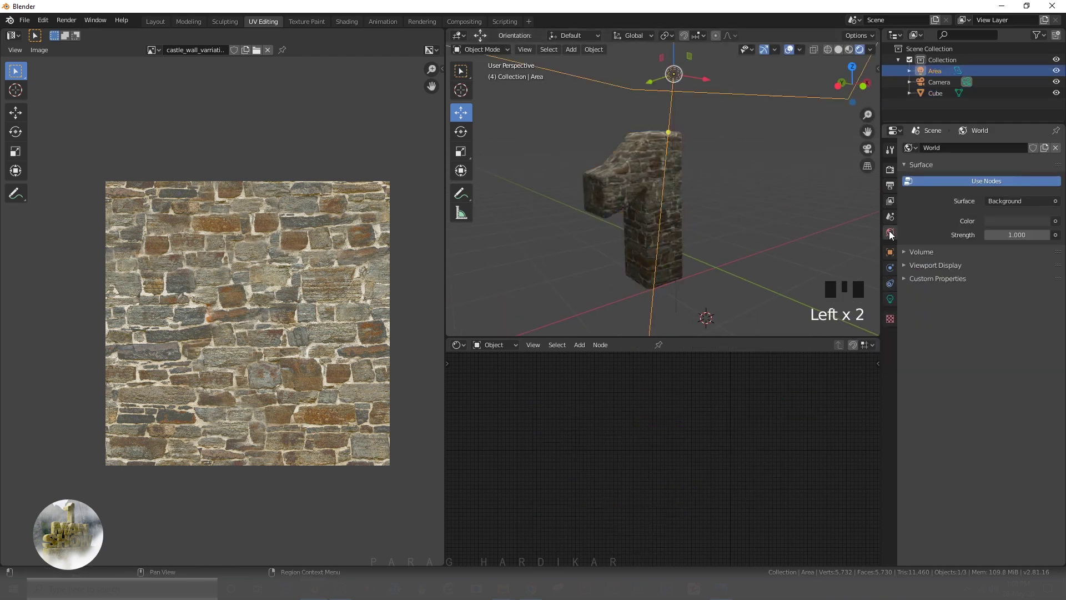
pyautogui.click(1017, 221)
pyautogui.moveTo(1043, 111)
pyautogui.mouseDown()
pyautogui.moveTo(1043, 83)
pyautogui.moveTo(1043, 107)
pyautogui.mouseUp()
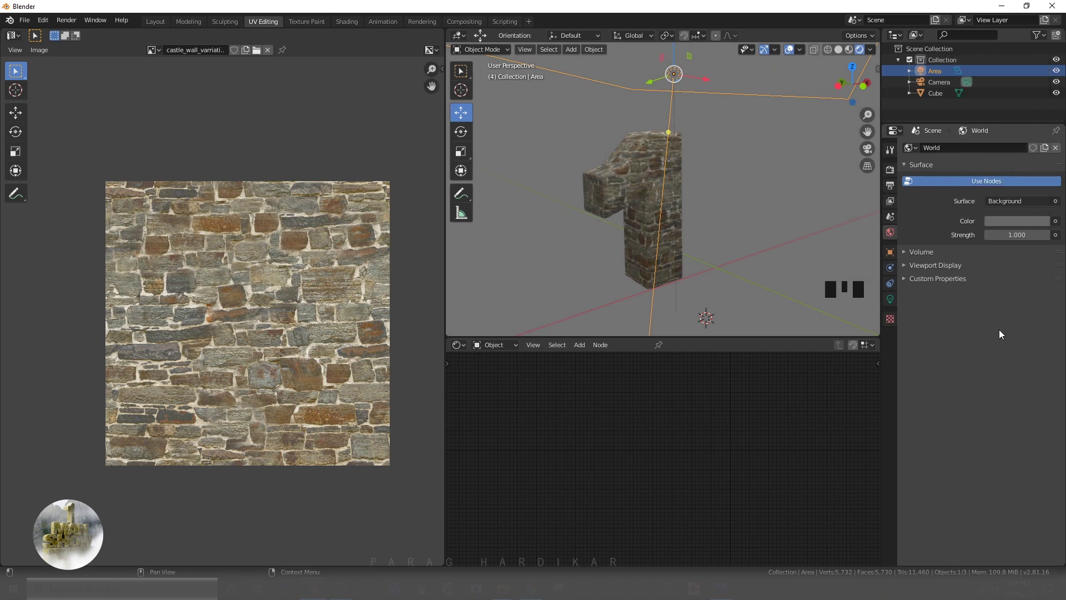
pyautogui.click(1056, 222)
pyautogui.click(829, 344)
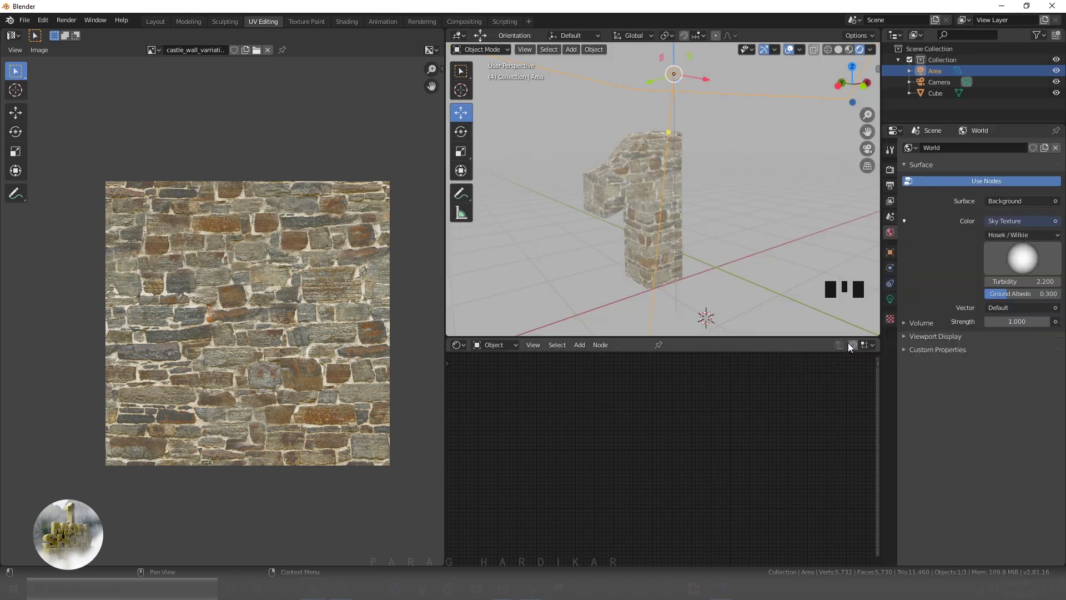
pyautogui.moveTo(1017, 322); pyautogui.dragTo(1028, 322)
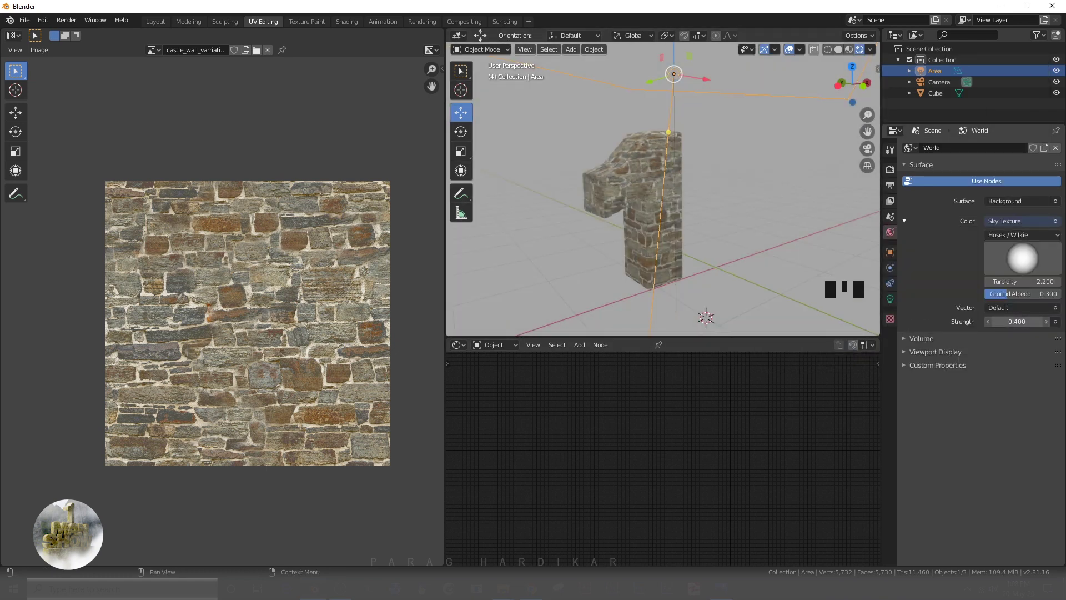
# Inspect the lit 1, lower the world background strength to 0.000, and raise it again by one increment.
pyautogui.press('z')
pyautogui.moveTo(613, 221)
pyautogui.mouseDown(button='middle')
pyautogui.moveTo(647, 218)
pyautogui.moveTo(622, 191)
pyautogui.mouseUp(button='middle')
pyautogui.scroll(-6, 589, 209)
pyautogui.click(589, 209)
pyautogui.scroll(7, 589, 208)
pyautogui.click(989, 321)
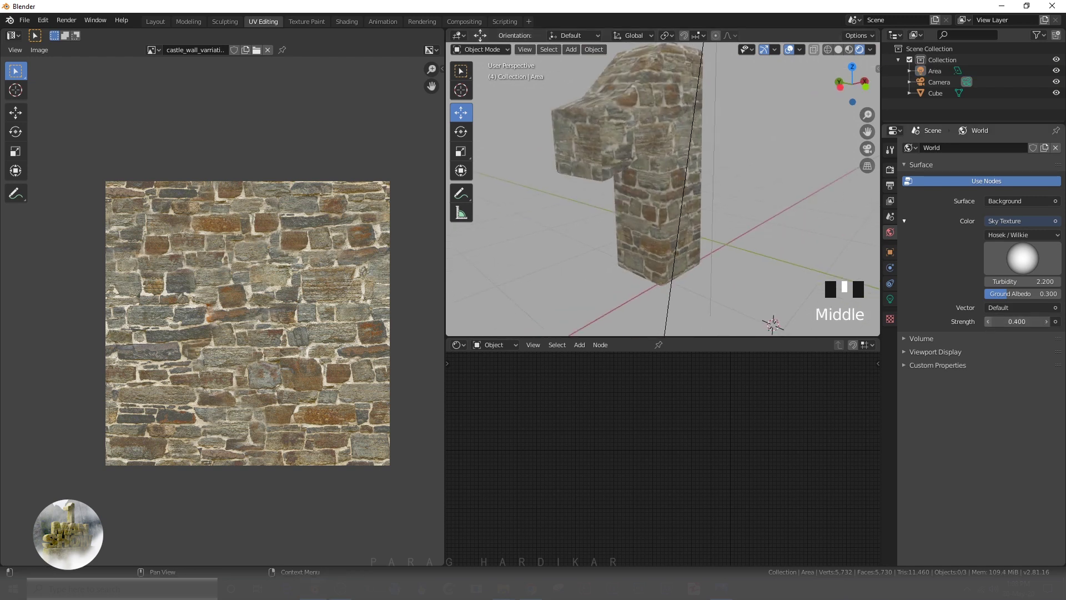
pyautogui.click(989, 321)
pyautogui.click(989, 322)
pyautogui.click(998, 307)
pyautogui.click(989, 322)
pyautogui.click(989, 322)
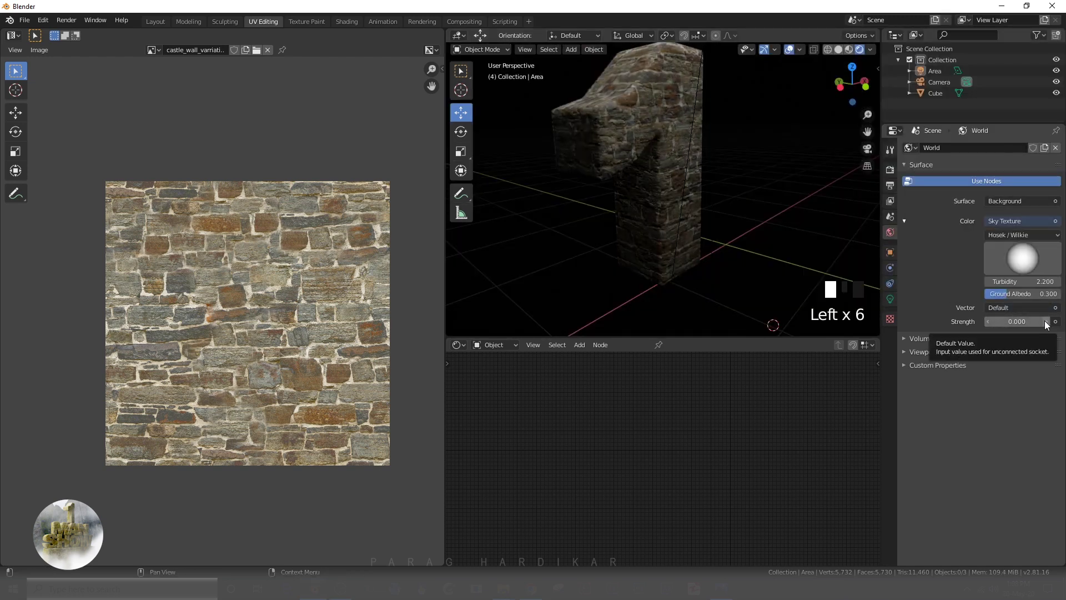
pyautogui.click(1044, 321)
# Select the 1 and add a Displace modifier to it.
pyautogui.keyDown('shift'); pyautogui.moveTo(722, 189); pyautogui.dragTo(609, 145, button='middle'); pyautogui.keyUp('shift')
pyautogui.click(609, 146)
pyautogui.click(891, 268)
pyautogui.click(981, 147)
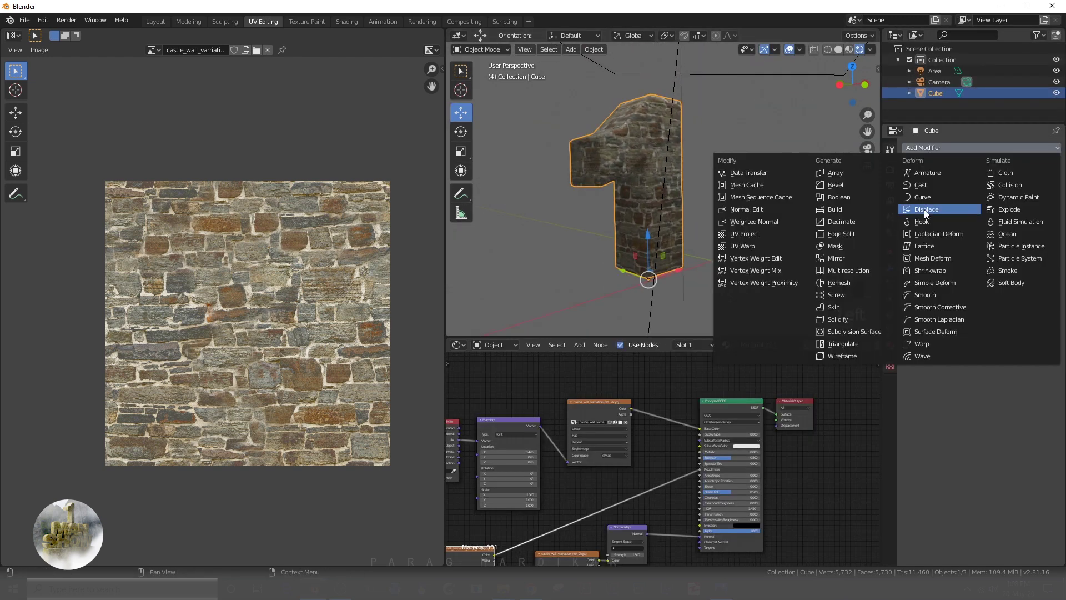
pyautogui.click(925, 209)
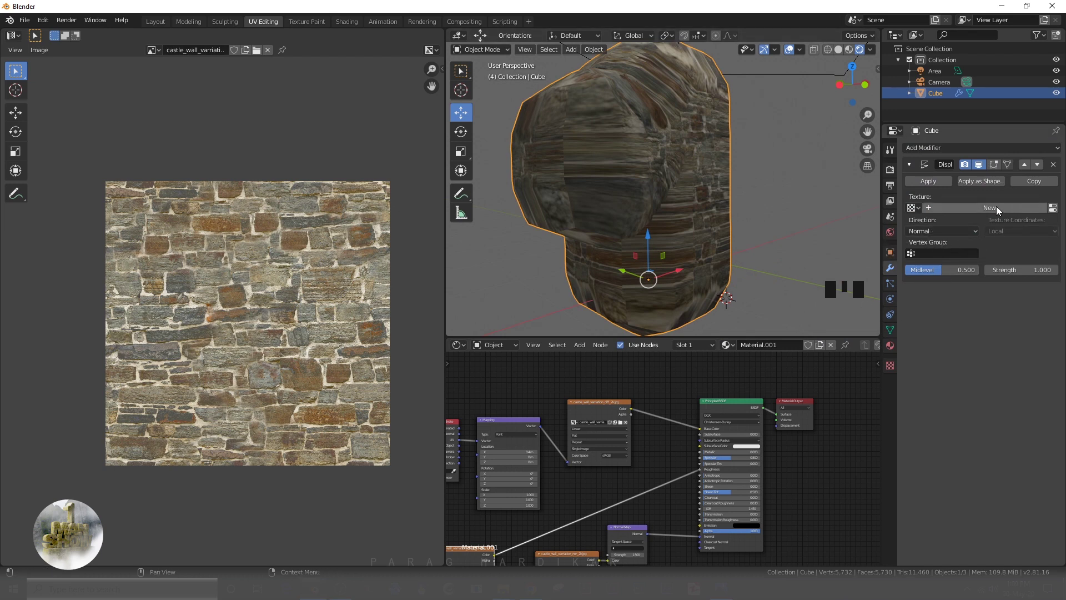
# Create a new image texture for the Displace modifier and load castle_wall_varriation_disp_2k.jpg into it.
pyautogui.click(891, 365)
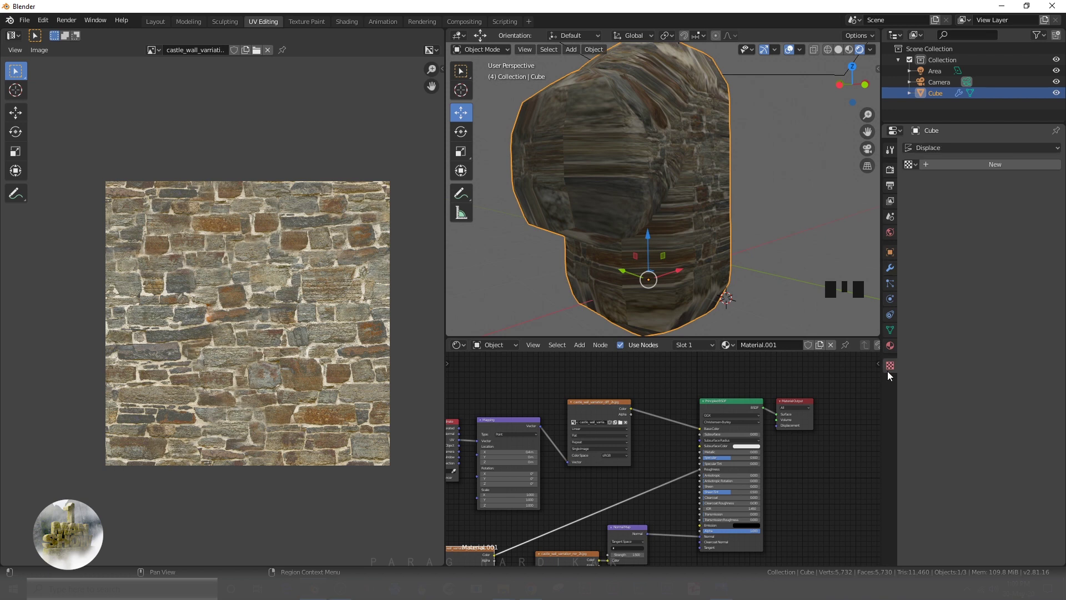
pyautogui.click(984, 164)
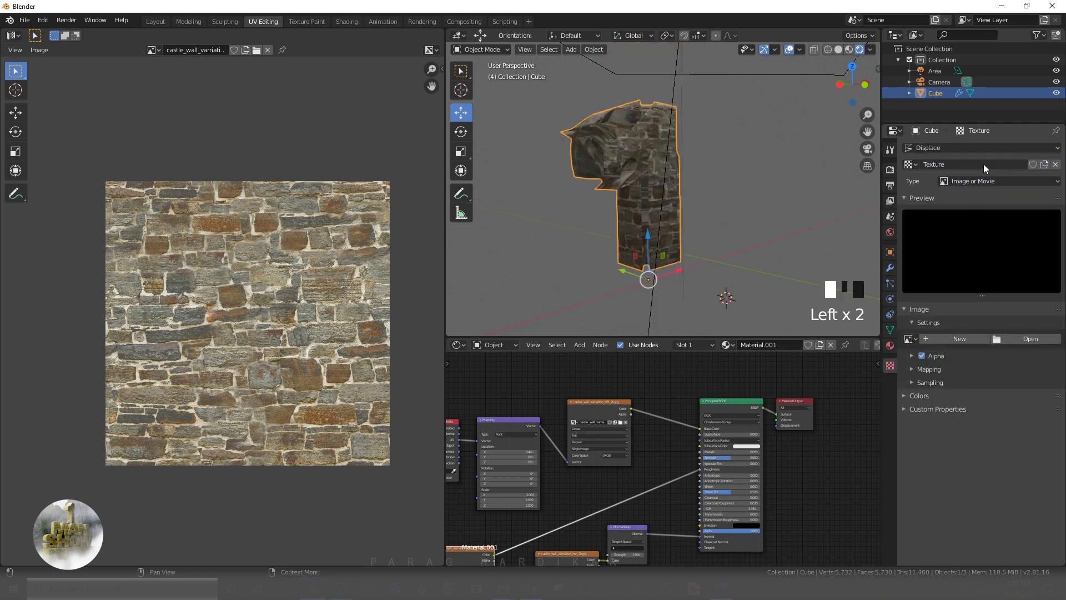
pyautogui.click(1012, 338)
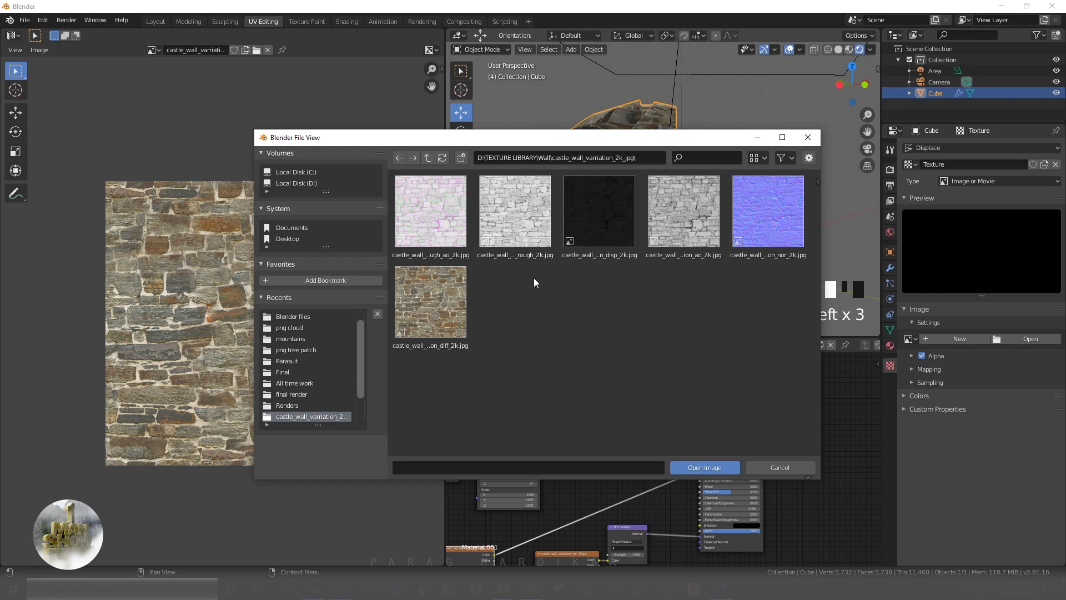
pyautogui.click(696, 468)
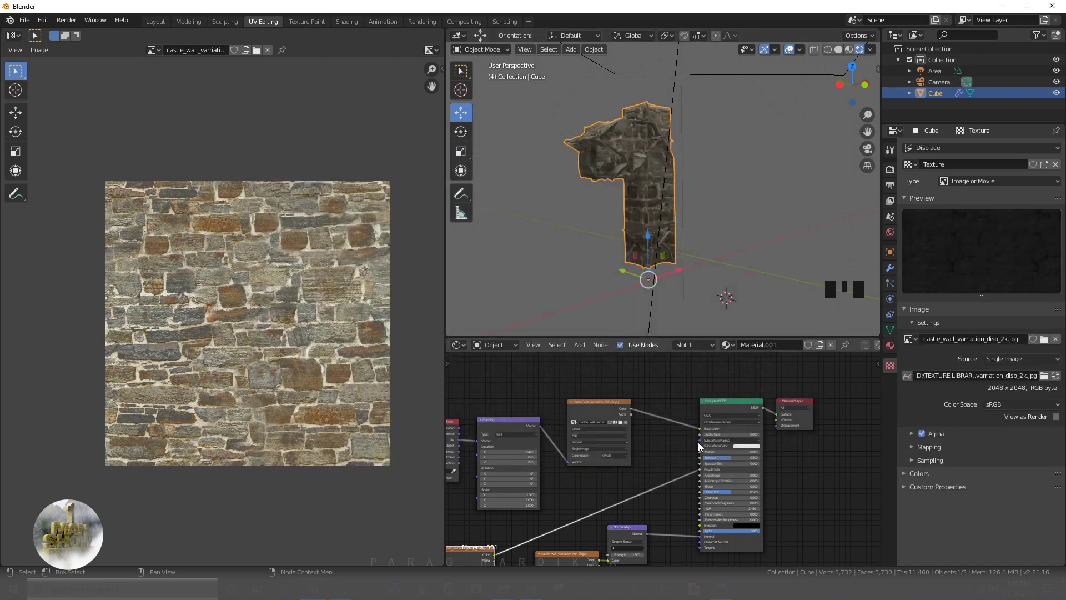
# Assign the new texture to the Displace modifier and lower its Midlevel to 0.107, checking the 1's shape.
pyautogui.click(889, 268)
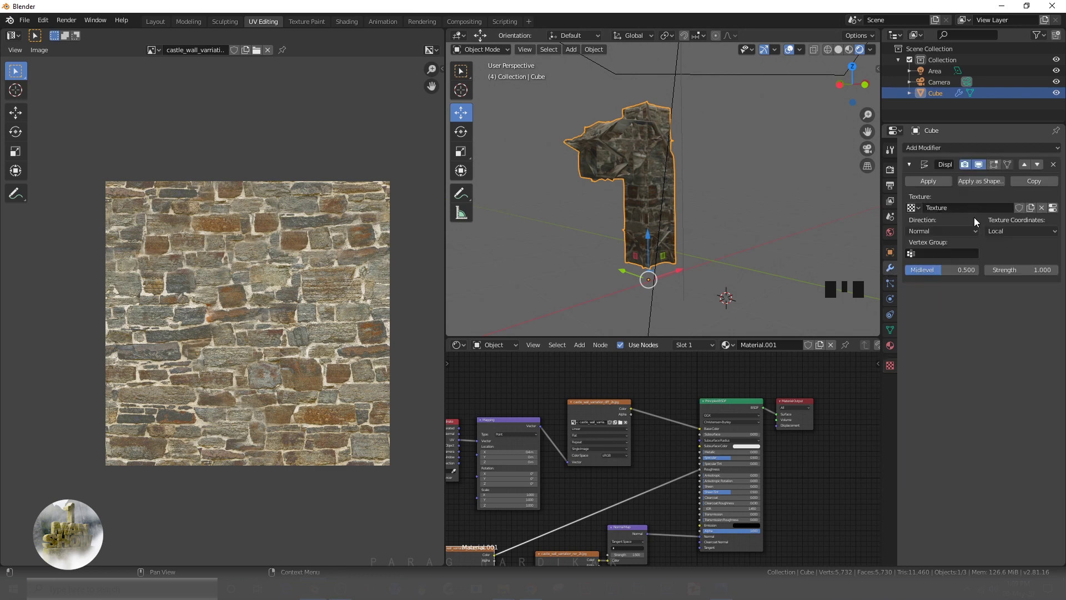
pyautogui.click(913, 207)
pyautogui.click(933, 224)
pyautogui.scroll(3, 643, 222)
pyautogui.scroll(-1, 650, 205)
pyautogui.moveTo(649, 204); pyautogui.dragTo(664, 208, button='middle')
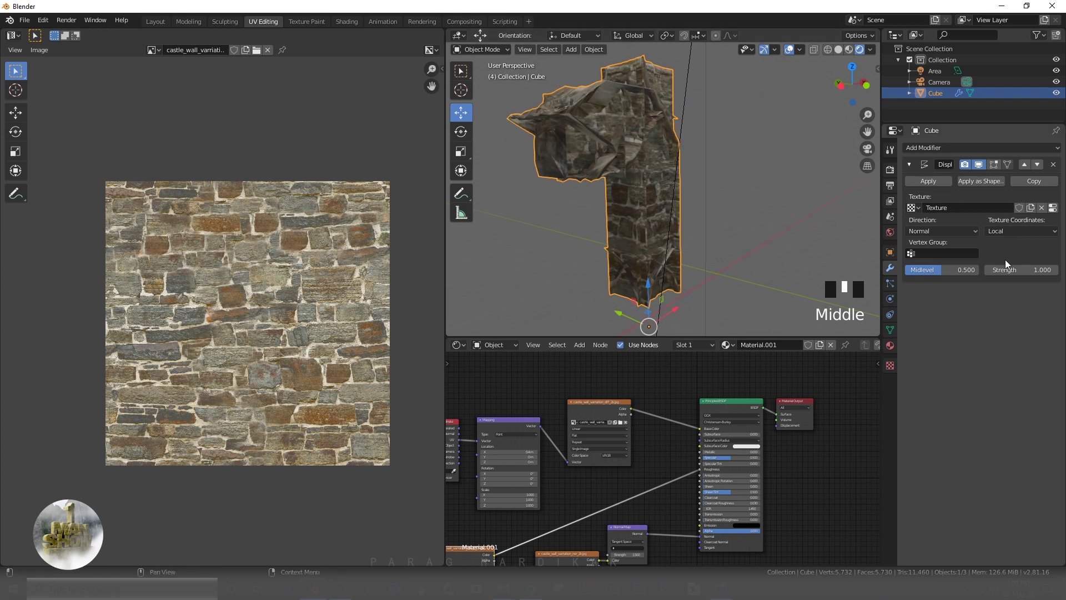
pyautogui.moveTo(937, 268); pyautogui.dragTo(915, 269)
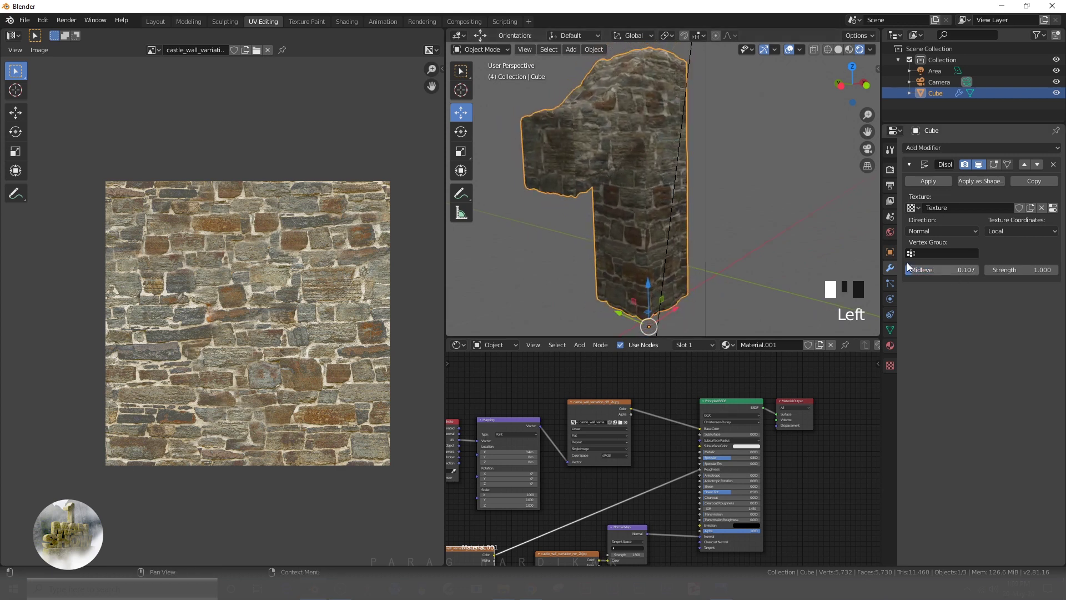
pyautogui.moveTo(678, 171); pyautogui.dragTo(777, 221, button='middle')
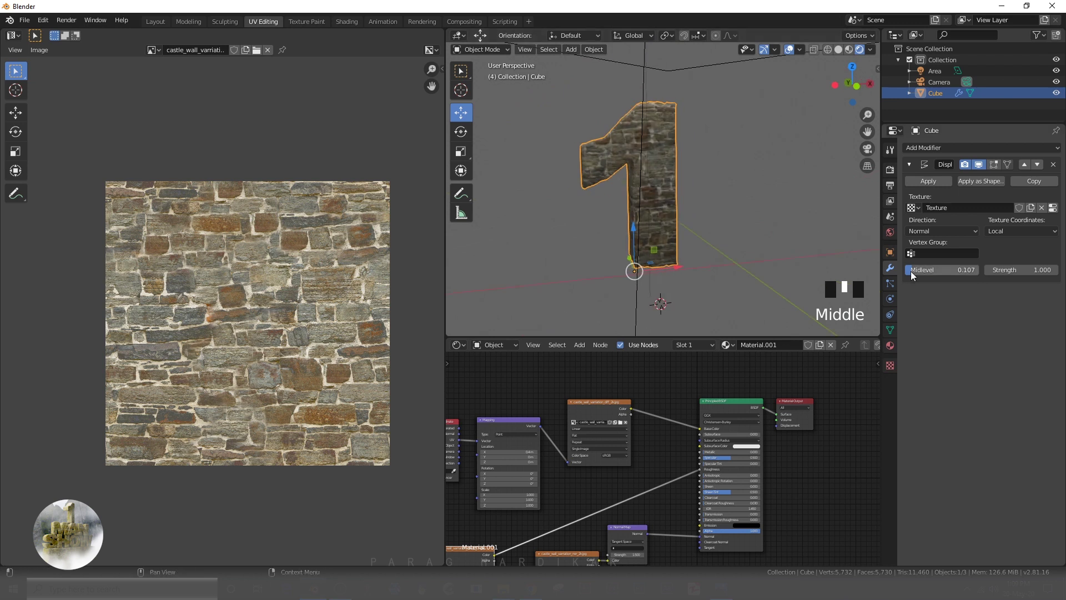
pyautogui.moveTo(722, 178); pyautogui.dragTo(864, 261, button='middle')
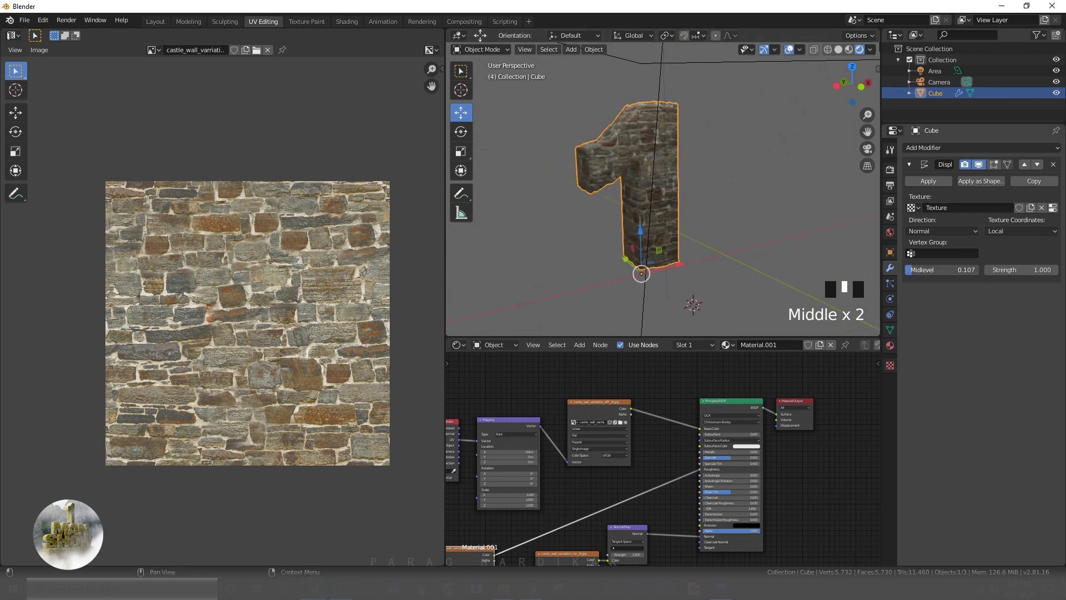
# Set the Displace modifier's Midlevel to 0.070 and its Strength to 0.500.
pyautogui.moveTo(922, 270); pyautogui.dragTo(907, 269)
pyautogui.moveTo(589, 191); pyautogui.dragTo(722, 211, button='middle')
pyautogui.scroll(-2, 697, 198)
pyautogui.scroll(1, 697, 199)
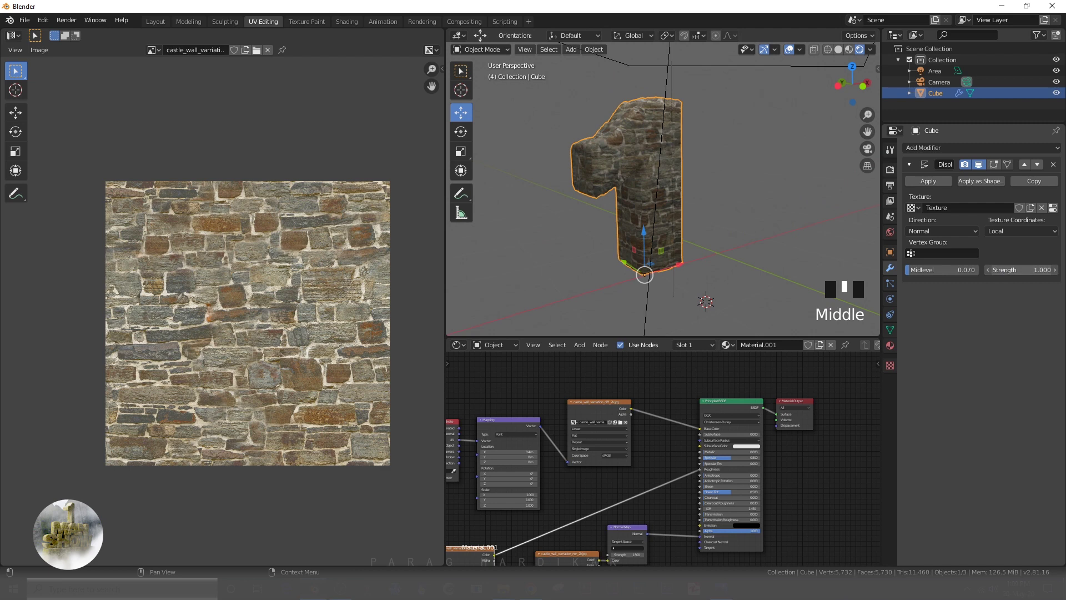
pyautogui.moveTo(1022, 269); pyautogui.dragTo(1047, 269)
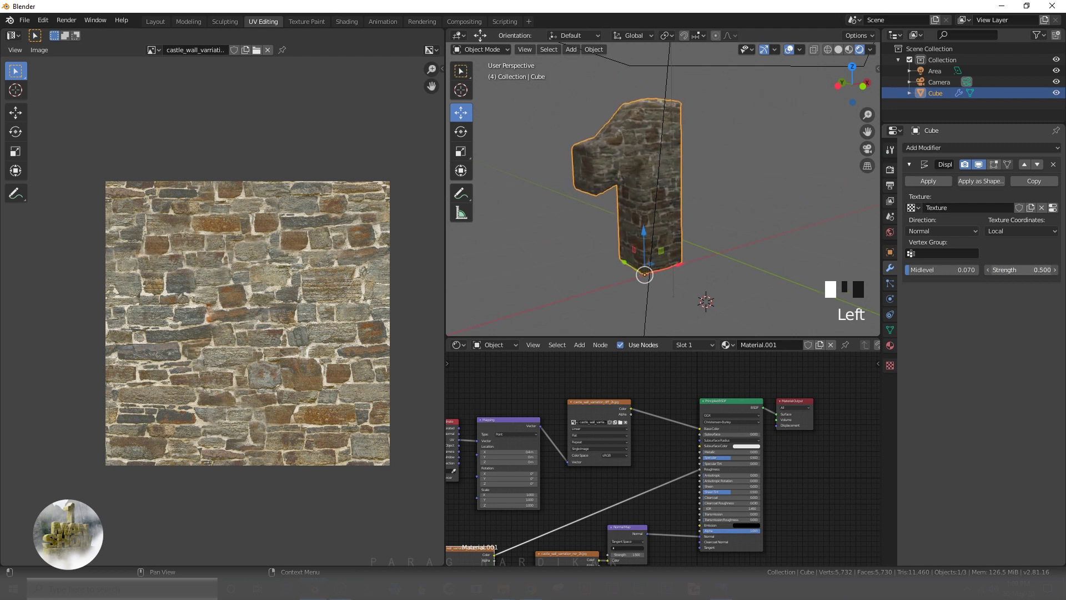
# Set the Displace modifier's texture coordinates to UV and examine the stone relief with the 1 deselected.
pyautogui.click(998, 231)
pyautogui.click(985, 280)
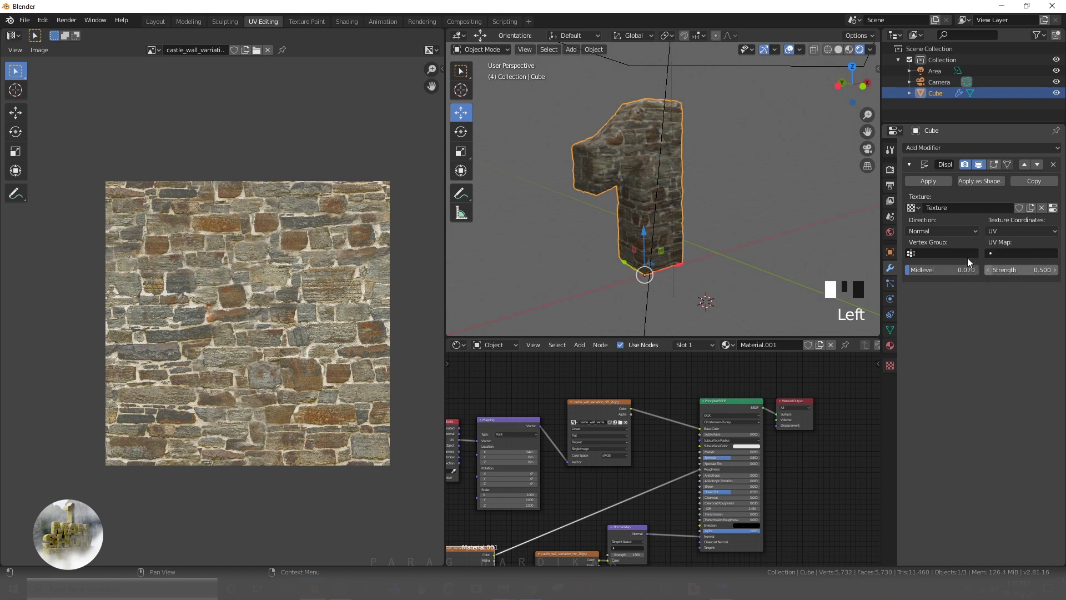
pyautogui.scroll(2, 651, 205)
pyautogui.moveTo(651, 205)
pyautogui.mouseDown(button='middle')
pyautogui.moveTo(634, 204)
pyautogui.moveTo(660, 211)
pyautogui.moveTo(654, 190)
pyautogui.mouseUp(button='middle')
pyautogui.click(759, 228)
pyautogui.click(634, 152)
pyautogui.click(788, 234)
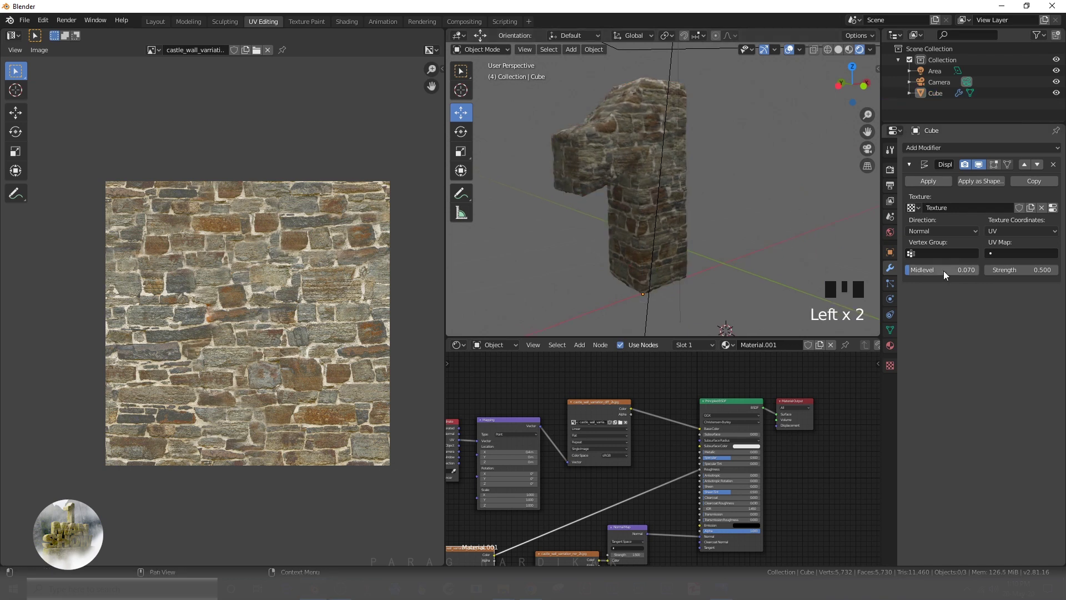
# Set the Displace modifier's Midlevel to 0.100 and increase its Strength to 0.700 and finally 0.800, checking the relief.
pyautogui.moveTo(942, 270); pyautogui.dragTo(944, 270)
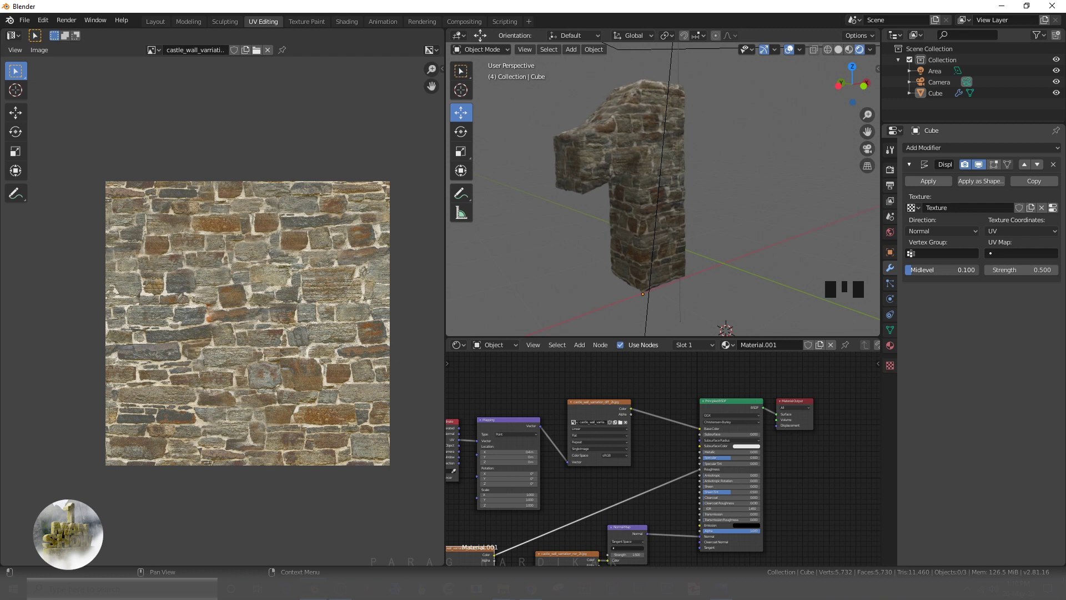
pyautogui.moveTo(600, 192); pyautogui.dragTo(590, 193, button='middle')
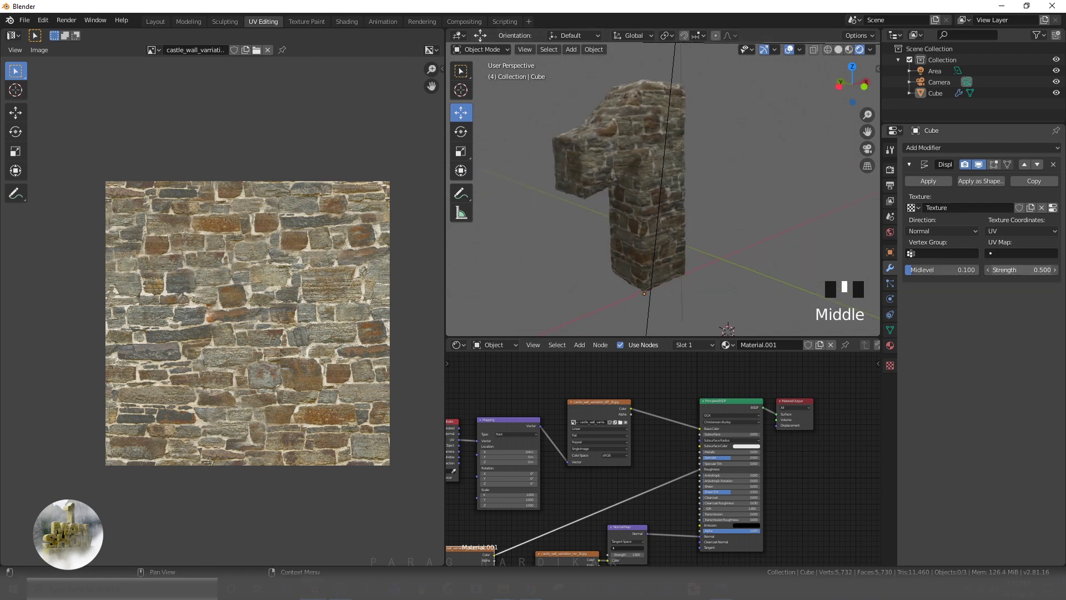
pyautogui.moveTo(1022, 270)
pyautogui.mouseDown()
pyautogui.moveTo(994, 270)
pyautogui.moveTo(1038, 270)
pyautogui.mouseUp()
pyautogui.scroll(2, 712, 157)
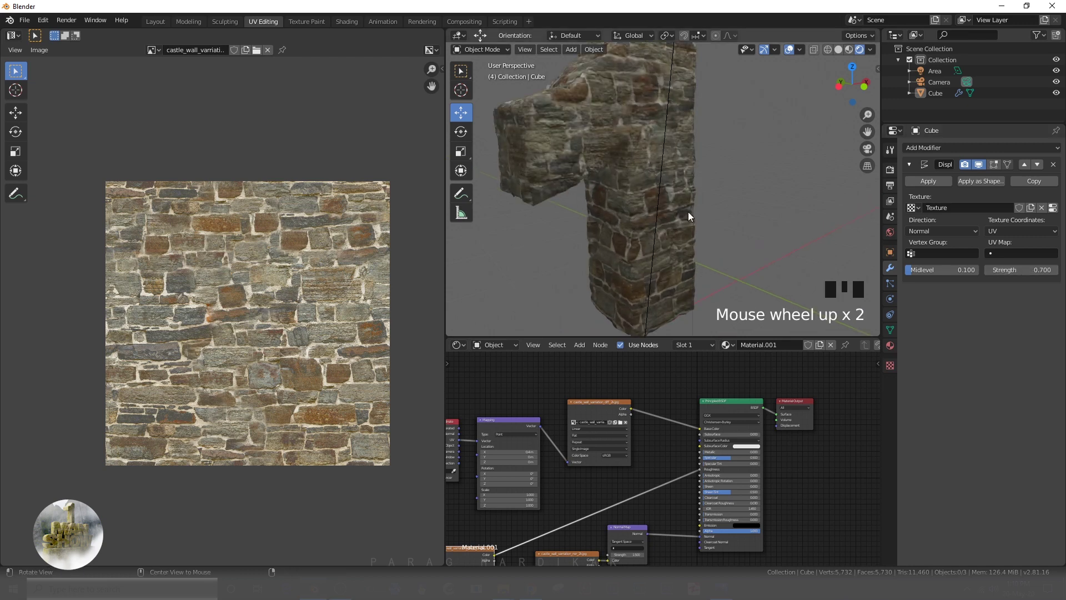
pyautogui.moveTo(689, 213); pyautogui.dragTo(788, 246, button='middle')
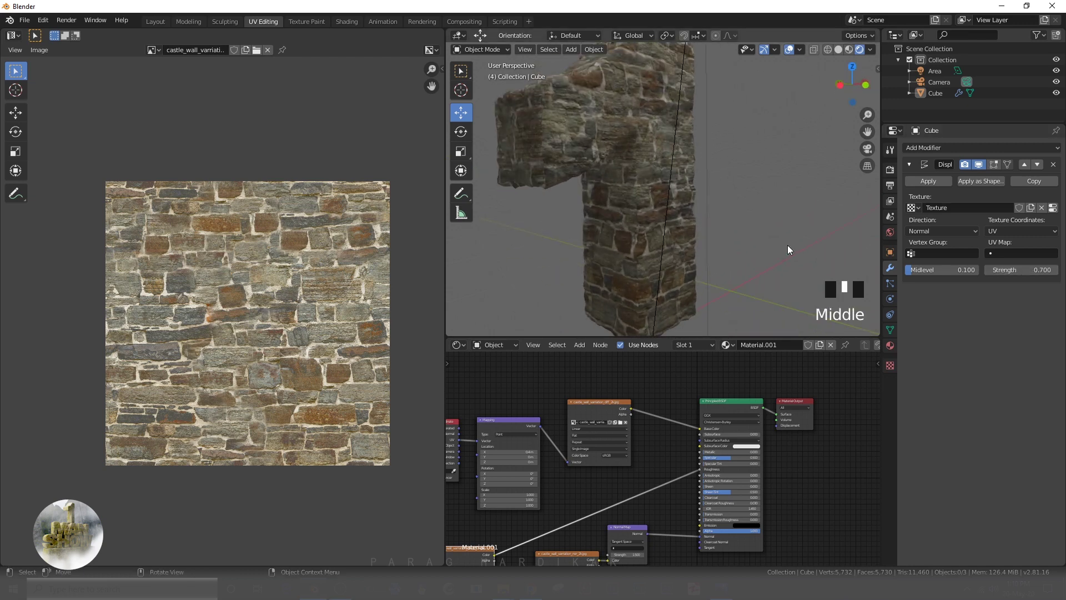
pyautogui.moveTo(1022, 270)
pyautogui.mouseDown()
pyautogui.moveTo(1044, 270)
pyautogui.moveTo(1025, 270)
pyautogui.mouseUp()
# Select the 1 and add a Subdivision Surface modifier after the Displace modifier.
pyautogui.click(582, 119)
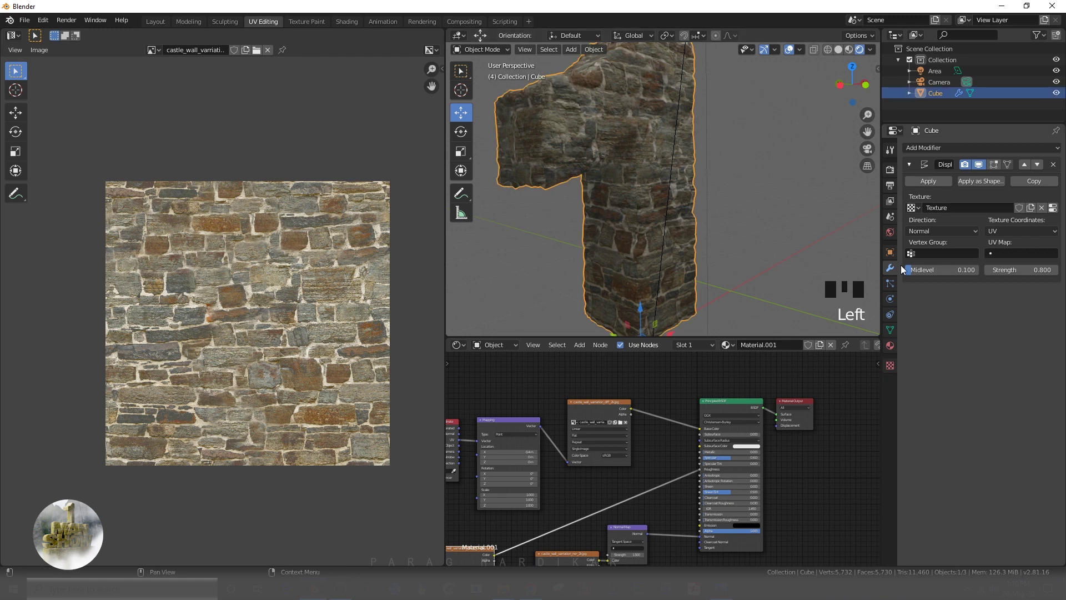
pyautogui.click(928, 147)
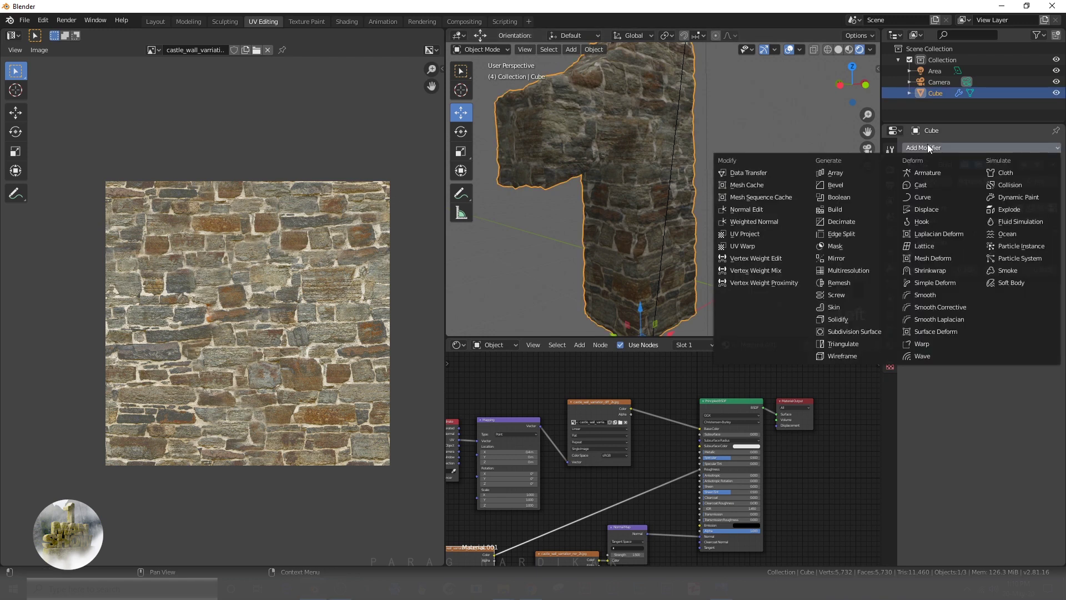
pyautogui.click(842, 332)
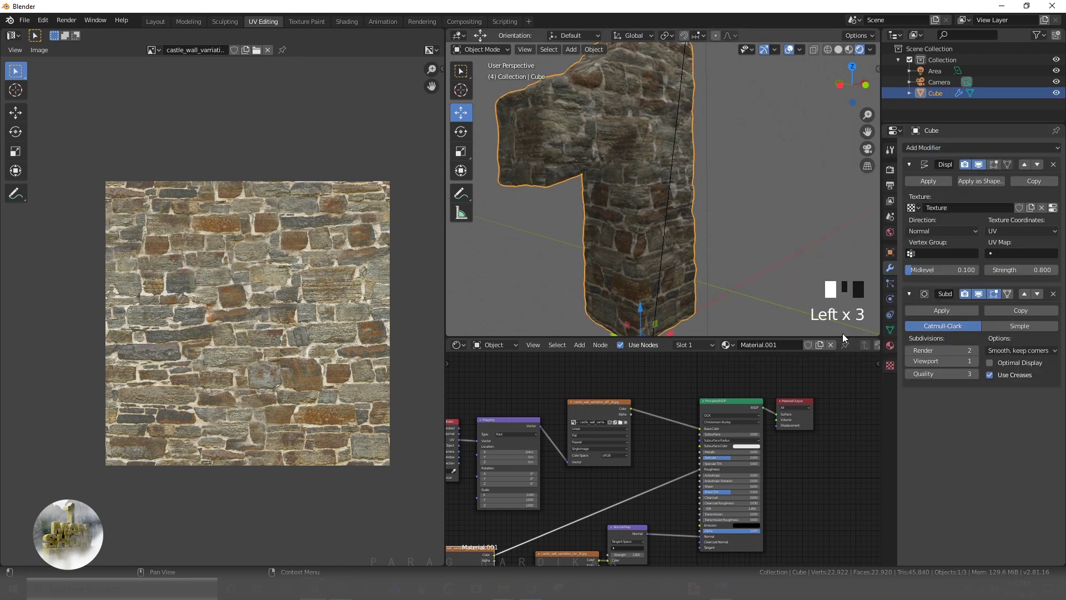
# Move the Subdivision Surface modifier above the Displace modifier and set its viewport subdivisions to 2.
pyautogui.click(1025, 295)
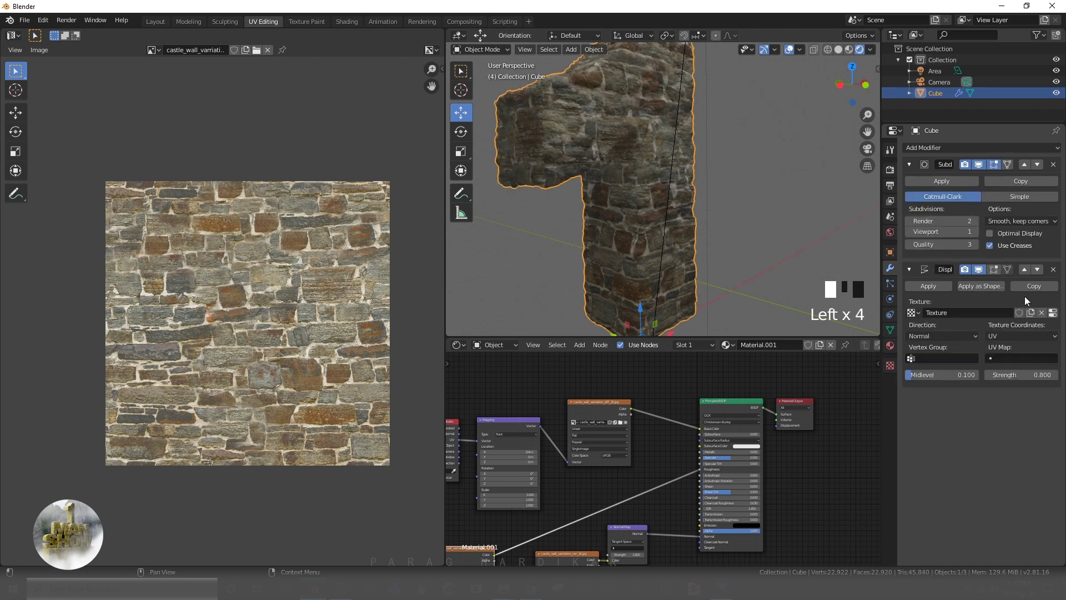
pyautogui.click(975, 229)
pyautogui.scroll(-2, 735, 209)
pyautogui.moveTo(735, 208); pyautogui.dragTo(638, 212, button='middle')
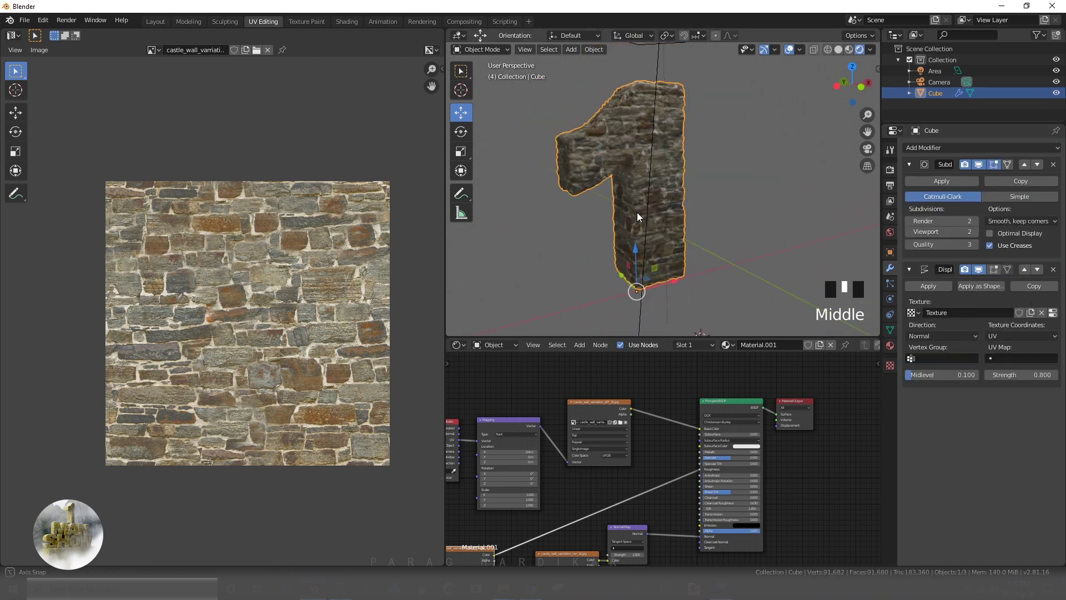
# Examine the displaced stone relief on the 1 from several sides, with the object both deselected and selected.
pyautogui.click(555, 253)
pyautogui.scroll(3, 556, 253)
pyautogui.moveTo(555, 253); pyautogui.dragTo(581, 258, button='middle')
pyautogui.scroll(-1, 625, 233)
pyautogui.click(654, 243)
pyautogui.scroll(-2, 611, 242)
pyautogui.keyDown('shift'); pyautogui.moveTo(581, 258); pyautogui.dragTo(594, 270, button='middle'); pyautogui.keyUp('shift')
pyautogui.click(593, 270)
pyautogui.scroll(2, 605, 222)
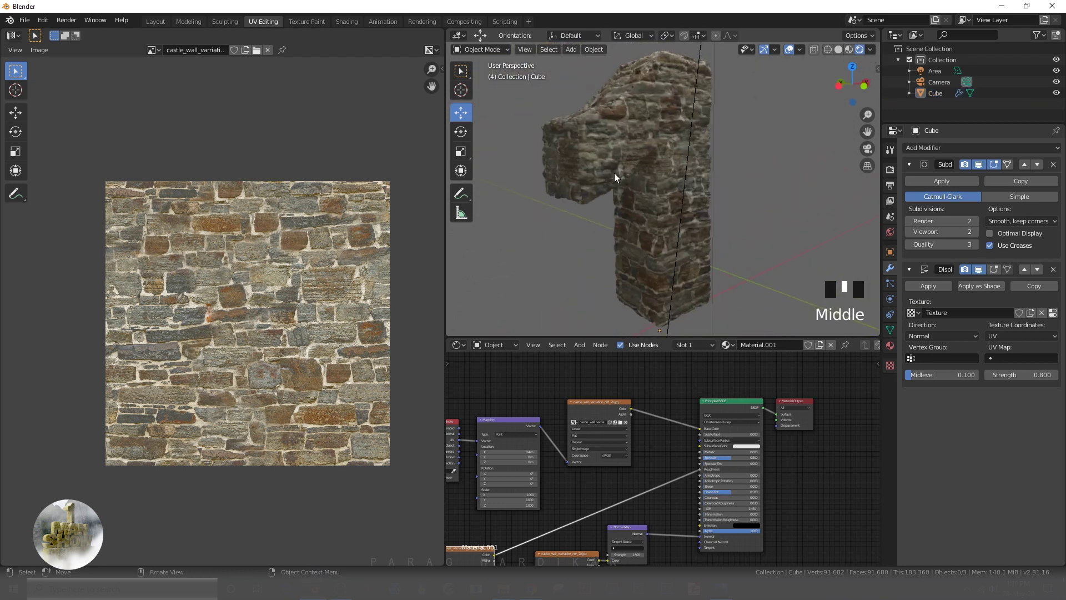
pyautogui.click(615, 177)
pyautogui.moveTo(615, 176); pyautogui.dragTo(588, 242, button='middle')
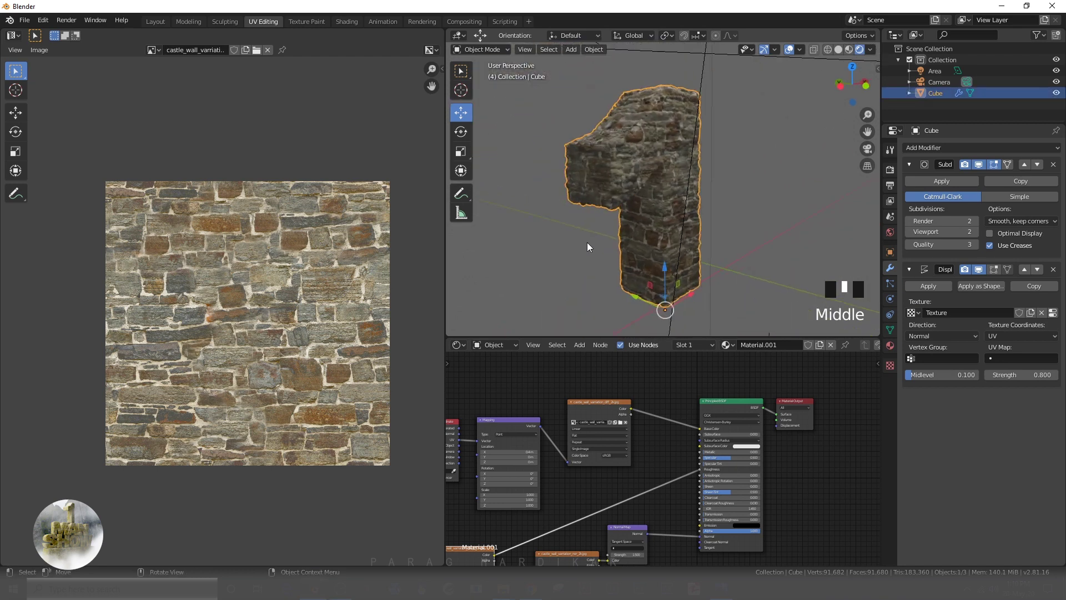
# Set the Displace modifier's Midlevel to 0.085 while checking the relief on the 1.
pyautogui.click(1055, 375)
pyautogui.click(782, 239)
pyautogui.moveTo(687, 217); pyautogui.dragTo(622, 217, button='middle')
pyautogui.scroll(3, 659, 210)
pyautogui.scroll(-3, 658, 209)
pyautogui.click(622, 205)
pyautogui.moveTo(922, 375); pyautogui.dragTo(911, 374)
# Inspect the bare displaced geometry of the 1 in solid shading in a maximized 3D viewport.
pyautogui.click(550, 265)
pyautogui.moveTo(550, 265); pyautogui.dragTo(533, 276, button='middle')
pyautogui.press('z')
pyautogui.press('z')
pyautogui.scroll(1, 647, 225)
pyautogui.hotkey('ctrl', 'alt', 'space')
pyautogui.scroll(-4, 565, 326)
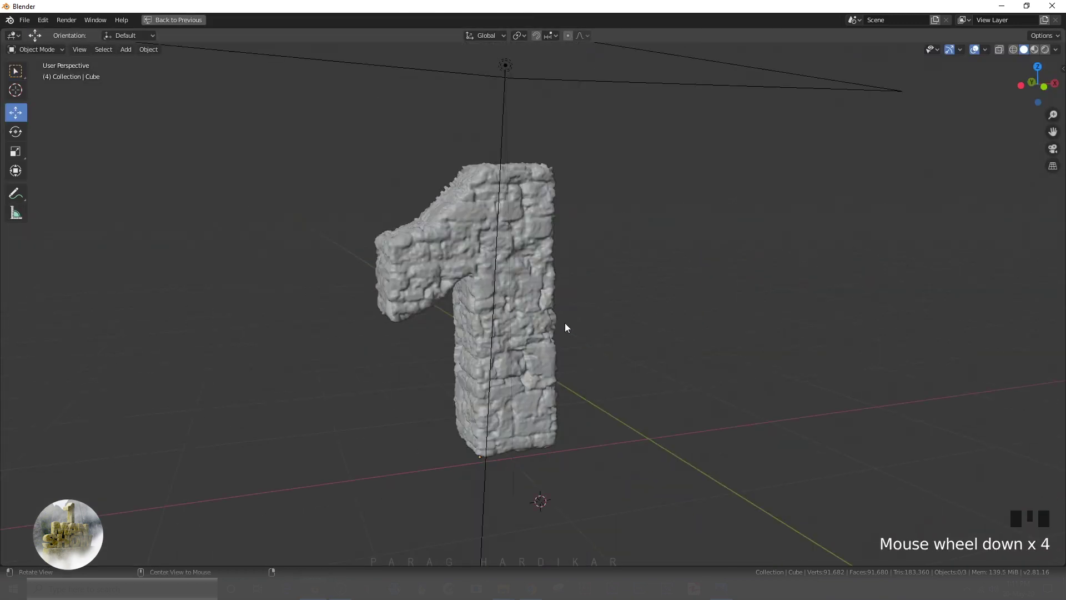
pyautogui.moveTo(565, 326); pyautogui.dragTo(549, 288, button='middle')
pyautogui.click(549, 288)
pyautogui.hotkey('ctrl', 'space')
# Set the Displace modifier's Strength to 1.000.
pyautogui.click(989, 379)
pyautogui.scroll(2, 668, 240)
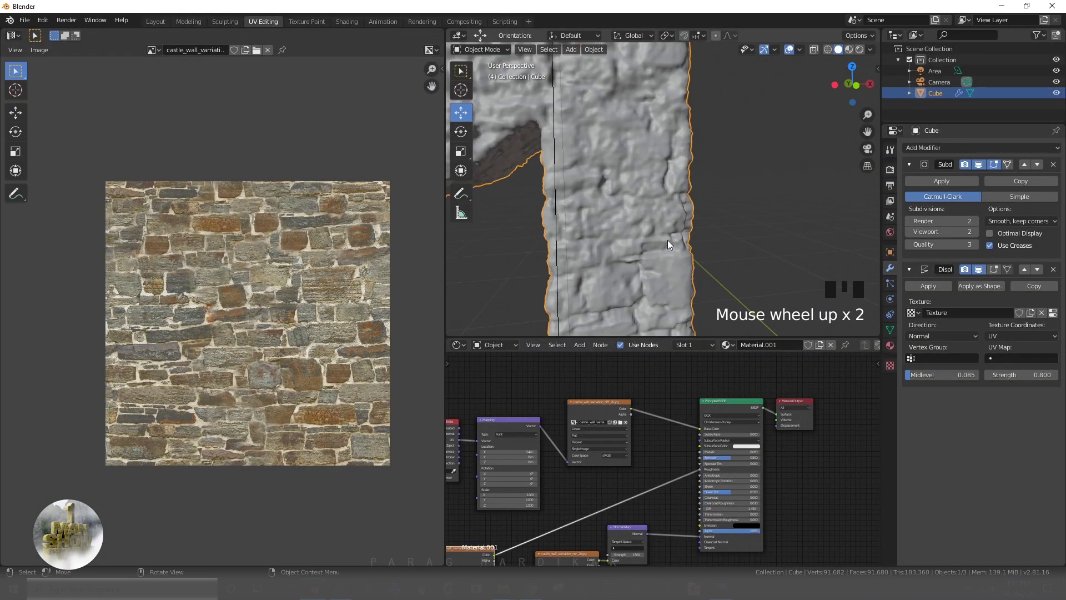
pyautogui.click(988, 375)
pyautogui.moveTo(722, 234); pyautogui.dragTo(695, 239, button='middle')
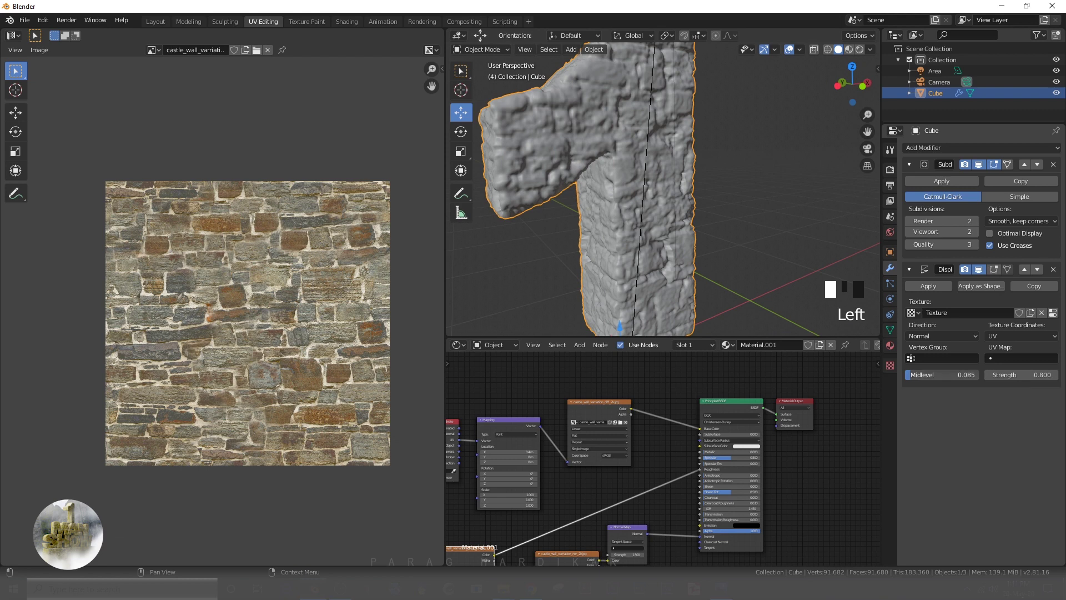
pyautogui.moveTo(1021, 375)
pyautogui.mouseDown()
pyautogui.moveTo(1012, 375)
pyautogui.moveTo(1039, 375)
pyautogui.moveTo(1021, 375)
pyautogui.mouseUp()
pyautogui.doubleClick(1054, 376)
# Inspect the deselected 1 in rendered shading in a maximized 3D viewport to judge the stronger stone relief.
pyautogui.scroll(-4, 534, 235)
pyautogui.click(534, 235)
pyautogui.hotkey('ctrl', 'space')
pyautogui.keyDown('shift'); pyautogui.moveTo(535, 234); pyautogui.dragTo(535, 286, button='middle'); pyautogui.keyUp('shift')
pyautogui.press('z')
pyautogui.click(535, 227)
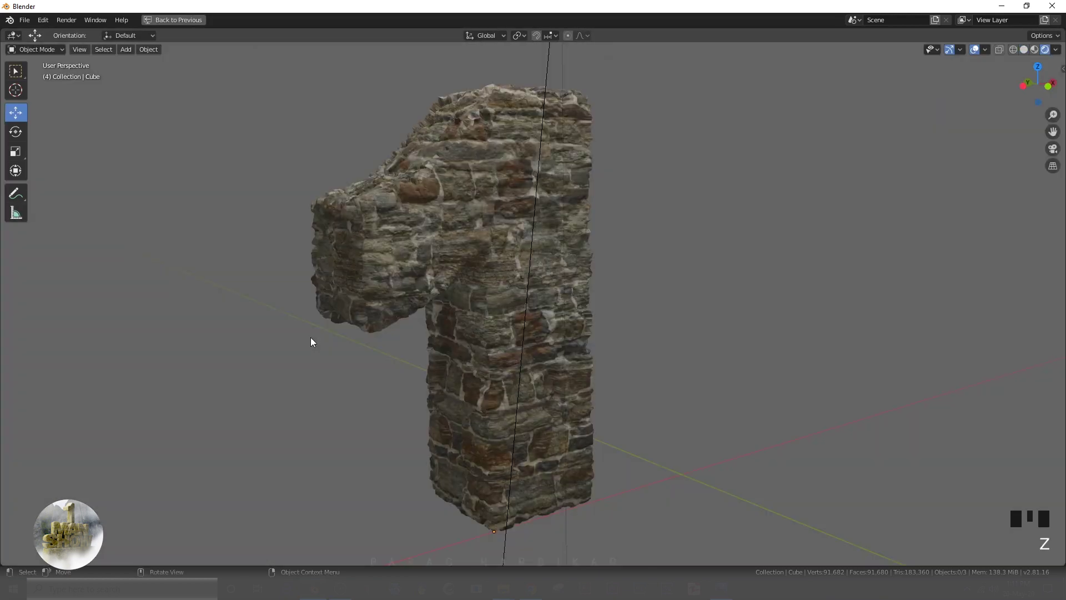
pyautogui.hotkey('ctrl', 'space')
pyautogui.moveTo(691, 251); pyautogui.dragTo(659, 115, button='middle')
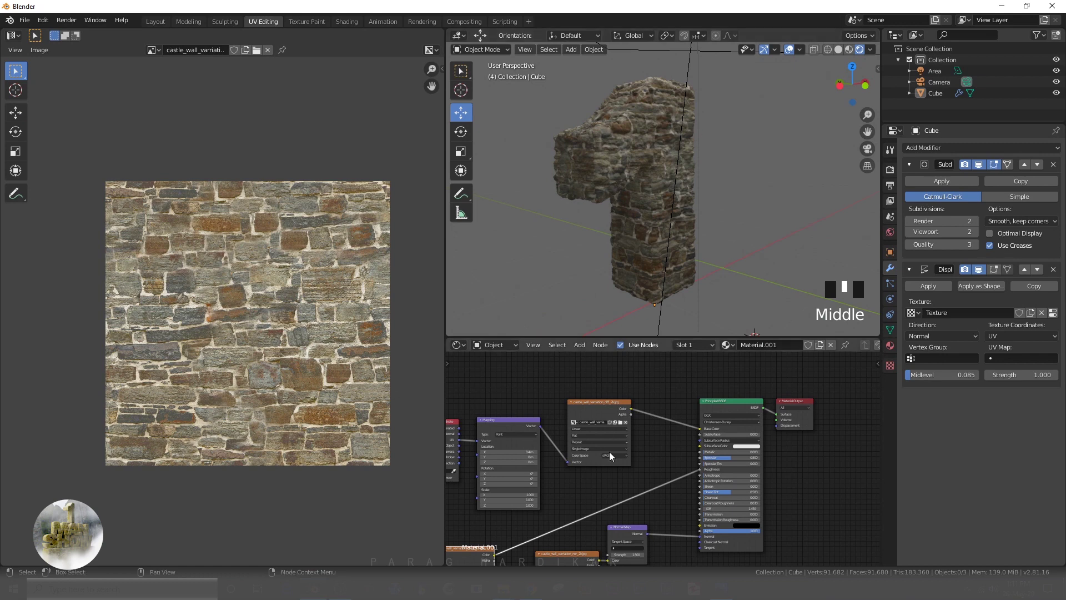
# Spread the Texture Coordinate, Mapping and castle wall diffuse nodes farther from the Principled BSDF in the maximized node editor.
pyautogui.press('Home')
pyautogui.hotkey('ctrl', 'space')
pyautogui.press('Home')
pyautogui.moveTo(435, 294); pyautogui.dragTo(458, 152)
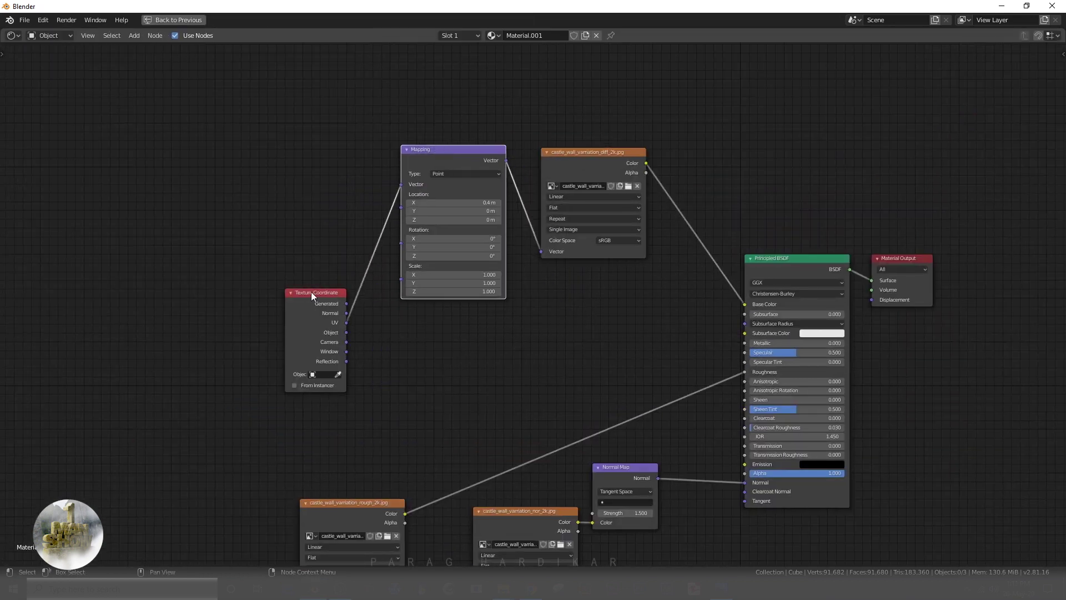
pyautogui.moveTo(311, 291); pyautogui.dragTo(134, 132)
pyautogui.moveTo(468, 165); pyautogui.dragTo(265, 203)
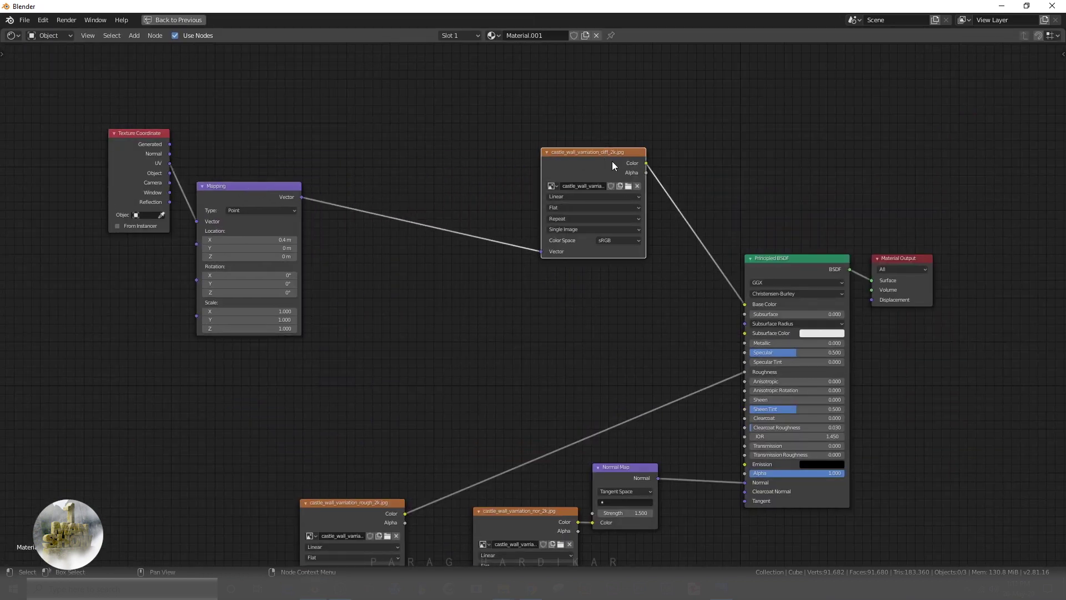
pyautogui.moveTo(612, 161); pyautogui.dragTo(422, 266)
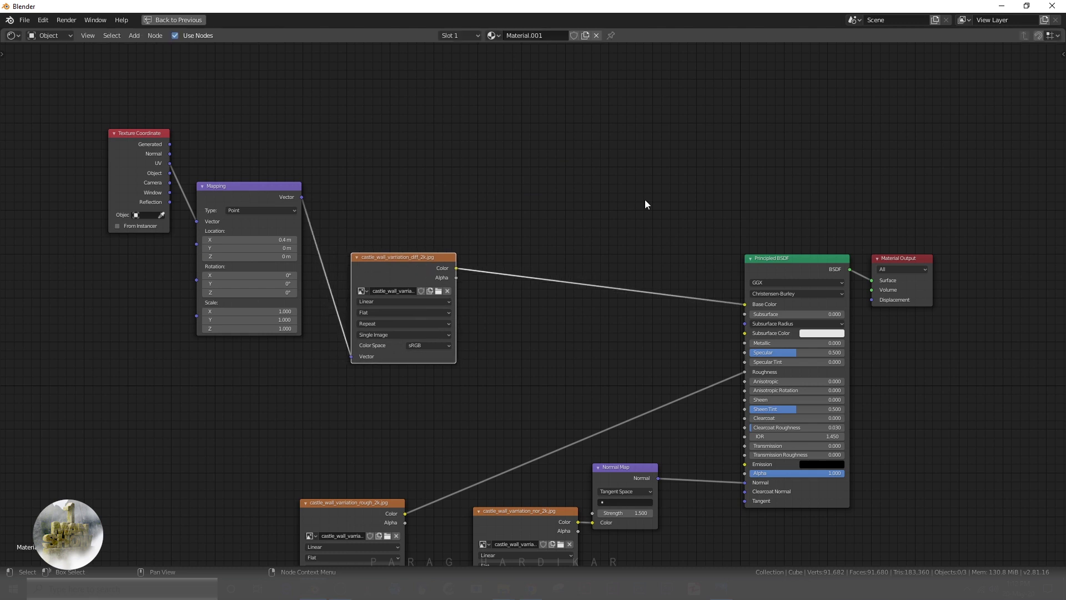
# Add a MixRGB node above the link between the castle wall diffuse texture and the Principled BSDF.
pyautogui.hotkey('shift', 'a')
pyautogui.click(559, 190)
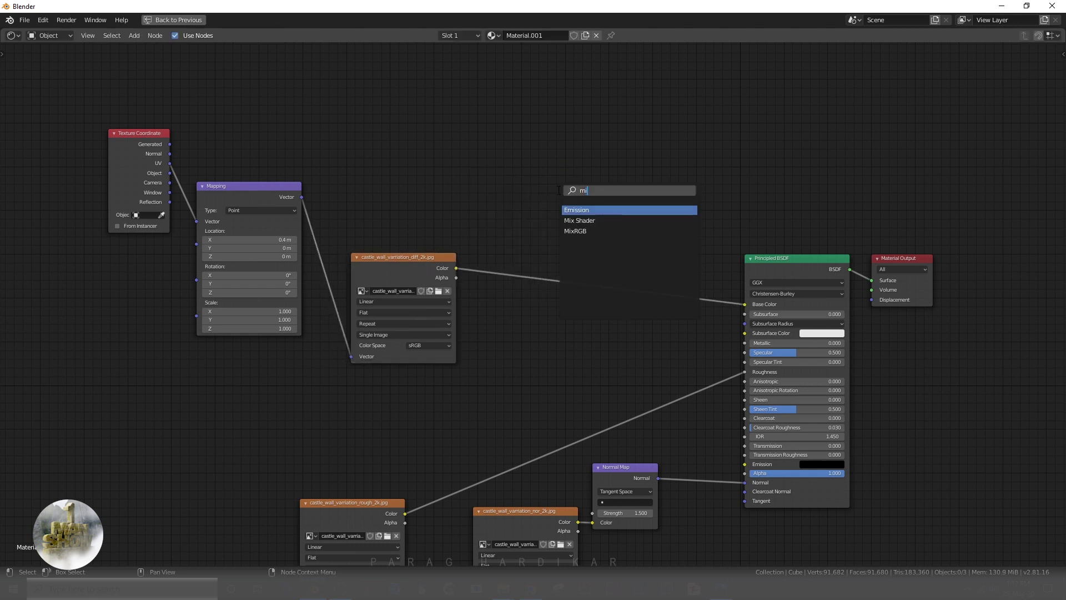
pyautogui.click(578, 219)
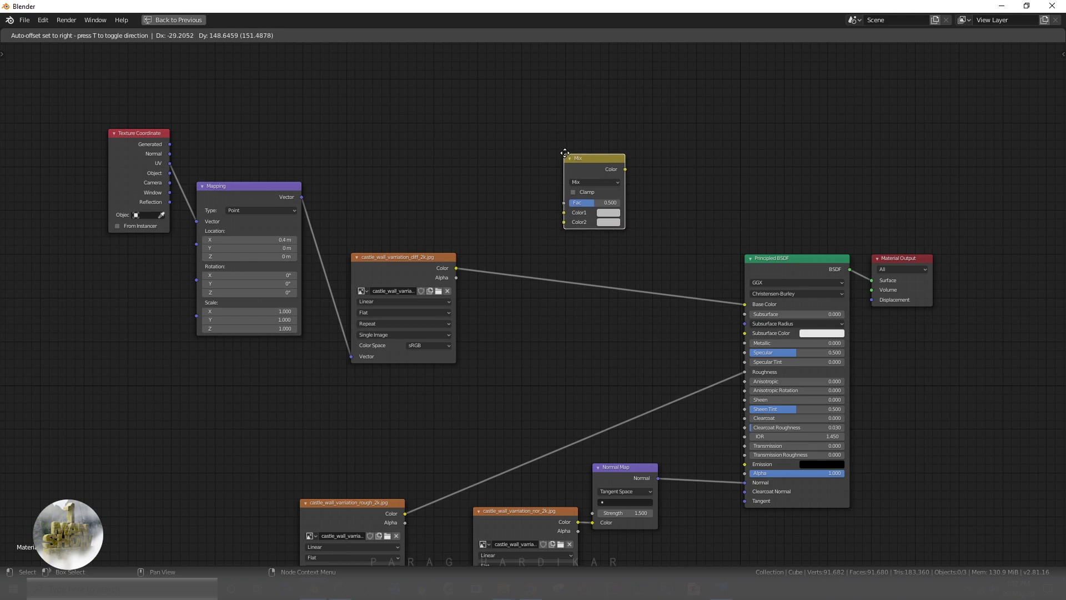
pyautogui.click(568, 147)
# Bring in aerial_grass_rock_diff_2k.jpg as Color1 of the Mix node, with the castle wall diffuse as Color2, feeding the Base Color.
pyautogui.click(503, 589)
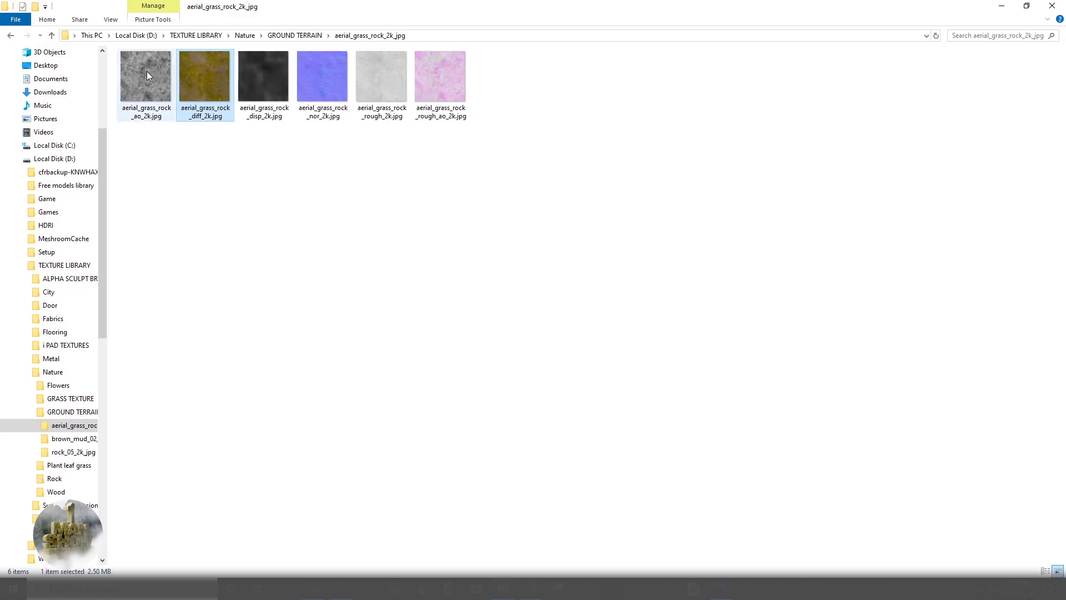
pyautogui.moveTo(209, 92); pyautogui.dragTo(452, 129)
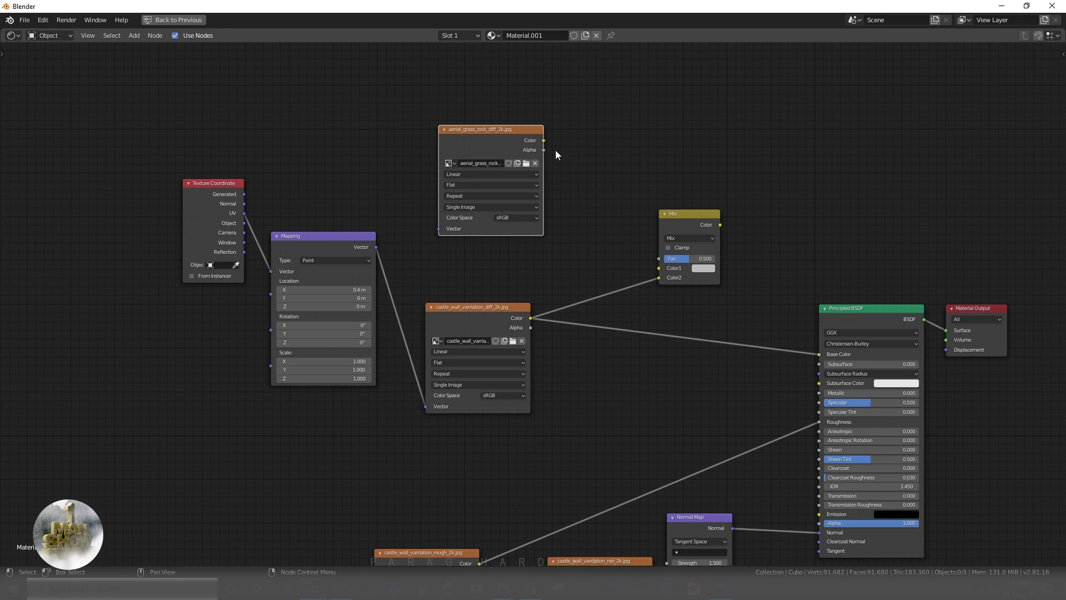
pyautogui.moveTo(546, 143); pyautogui.dragTo(665, 272)
pyautogui.click(666, 276)
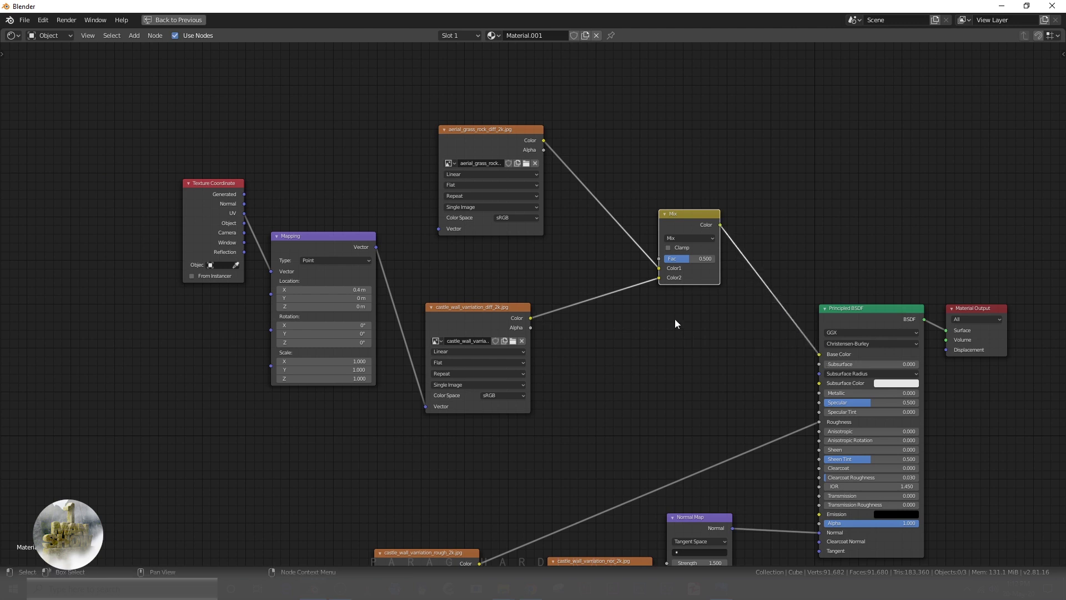
pyautogui.hotkey('ctrl', 'space')
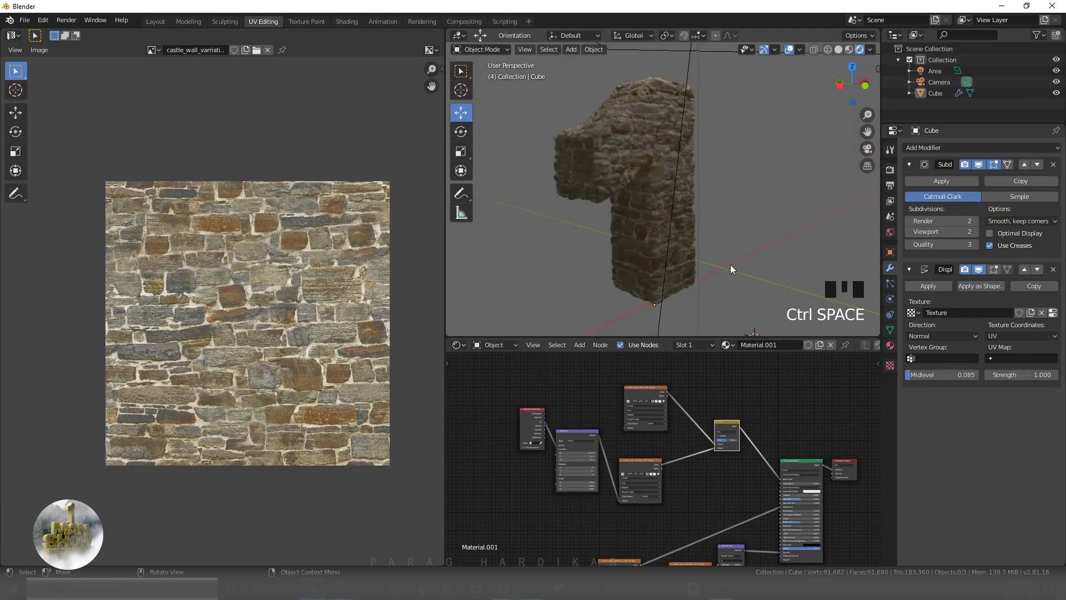
# Examine the blended grass rock and castle wall colour on the 1 from close up and from a distance.
pyautogui.moveTo(647, 207); pyautogui.dragTo(625, 143, button='middle')
pyautogui.scroll(4, 618, 205)
pyautogui.scroll(-5, 631, 246)
pyautogui.scroll(3, 628, 241)
pyautogui.scroll(-2, 649, 232)
pyautogui.scroll(3, 642, 189)
pyautogui.scroll(-1, 636, 202)
pyautogui.click(624, 143)
pyautogui.click(565, 237)
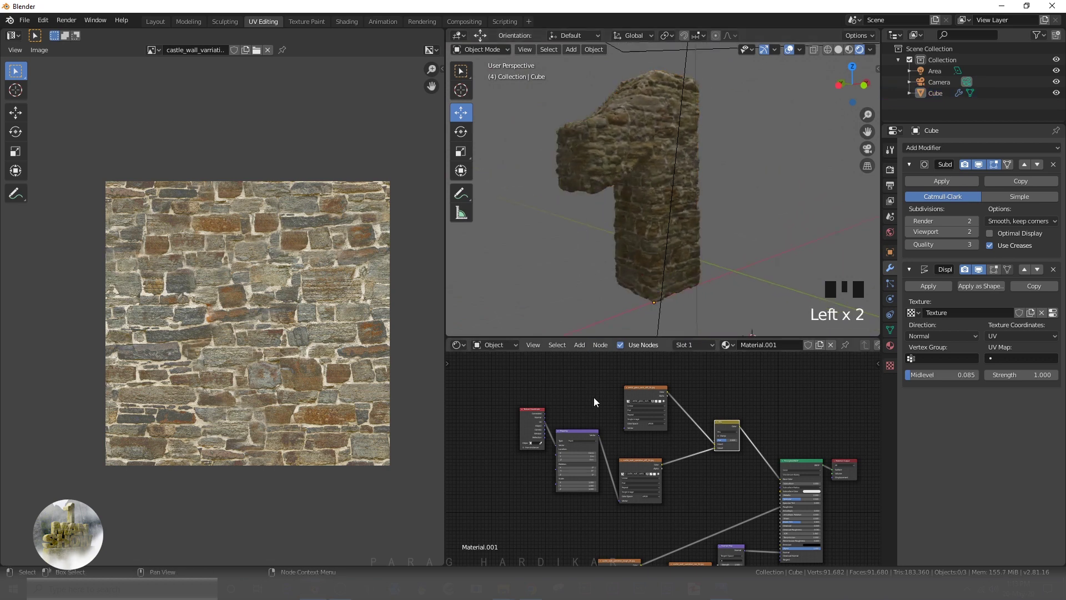
# Reposition the aerial grass rock texture node just above the castle wall diffuse node, leaving free space over it.
pyautogui.scroll(4, 592, 408)
pyautogui.scroll(-4, 592, 445)
pyautogui.scroll(2, 582, 425)
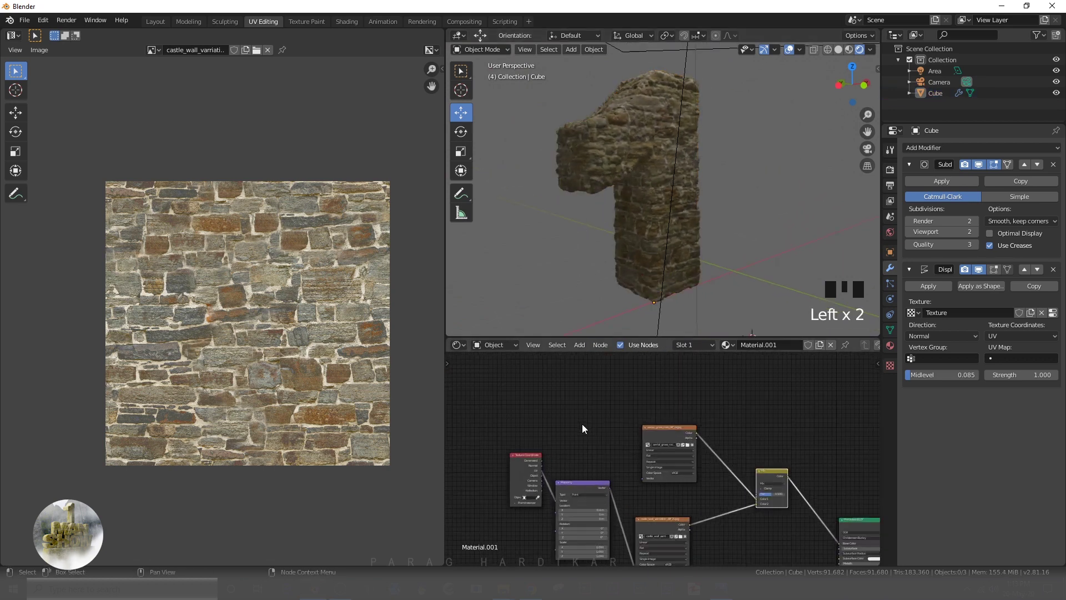
pyautogui.moveTo(577, 434); pyautogui.dragTo(620, 443, button='middle')
pyautogui.scroll(2, 589, 413)
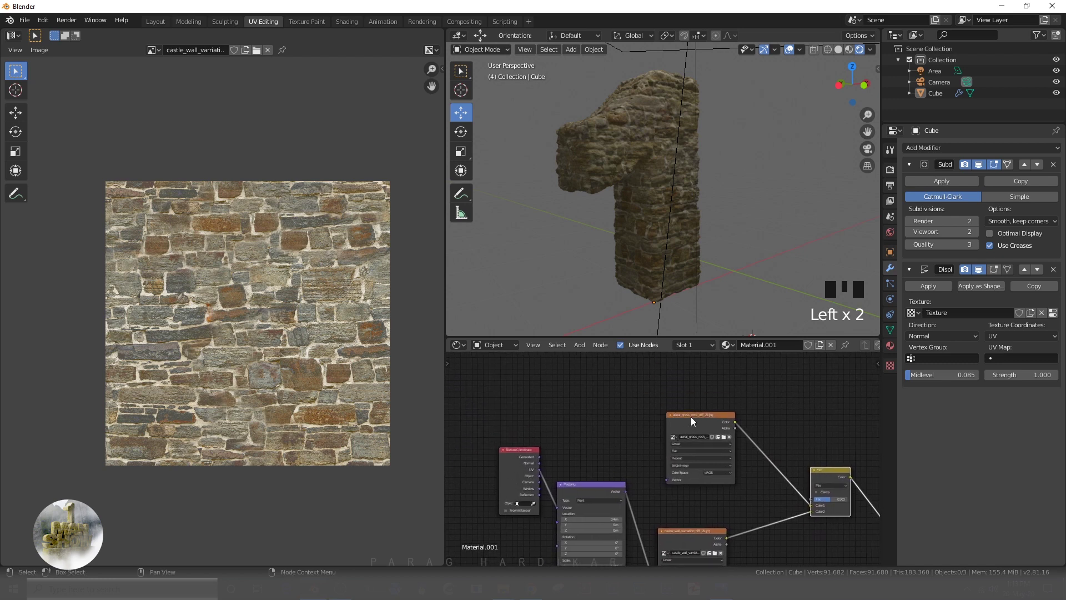
pyautogui.moveTo(692, 417); pyautogui.dragTo(665, 393)
pyautogui.moveTo(586, 419); pyautogui.dragTo(453, 391, button='middle')
pyautogui.scroll(3, 635, 422)
pyautogui.moveTo(605, 415); pyautogui.dragTo(664, 462, button='middle')
pyautogui.scroll(-1, 609, 429)
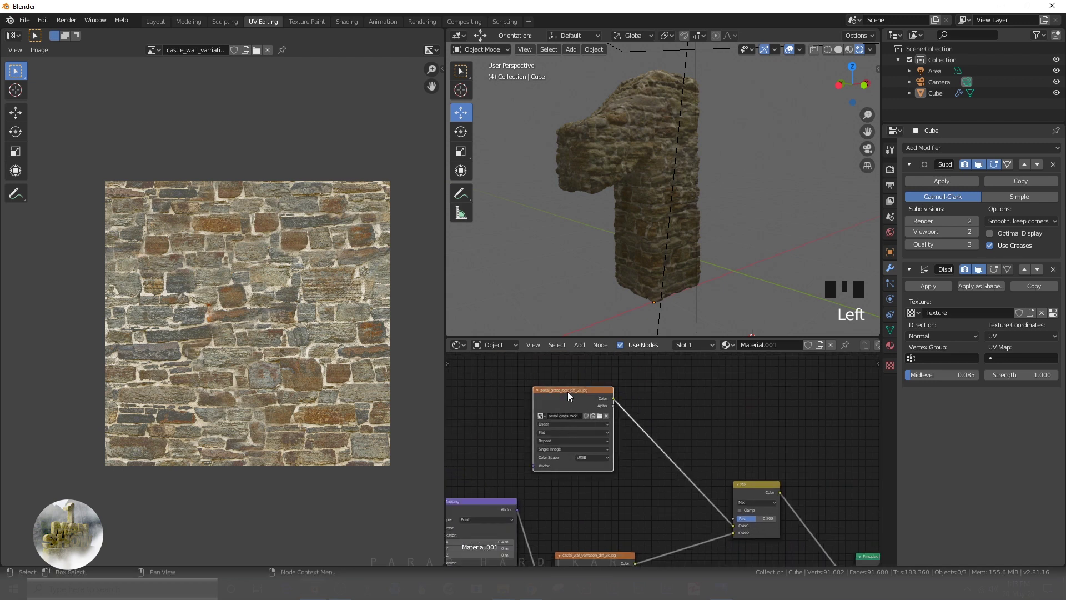
pyautogui.moveTo(567, 391); pyautogui.dragTo(568, 464)
# Add a Noise Texture node above the grass rock texture and connect its Color to the Mix node's Fac.
pyautogui.hotkey('shift', 'a')
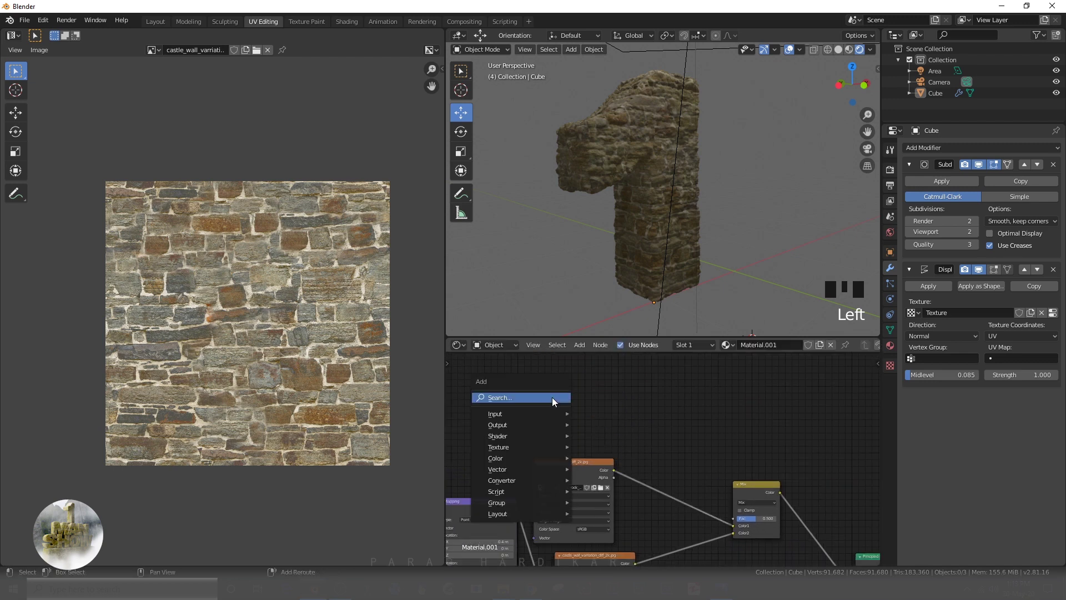
pyautogui.click(553, 398)
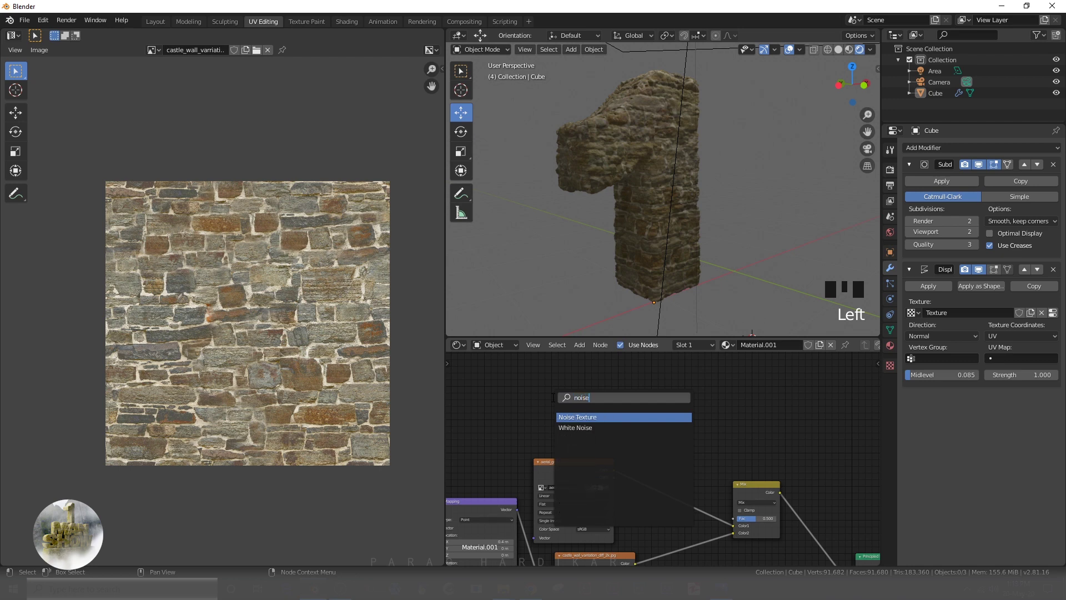
pyautogui.write('noise')
pyautogui.press('Return')
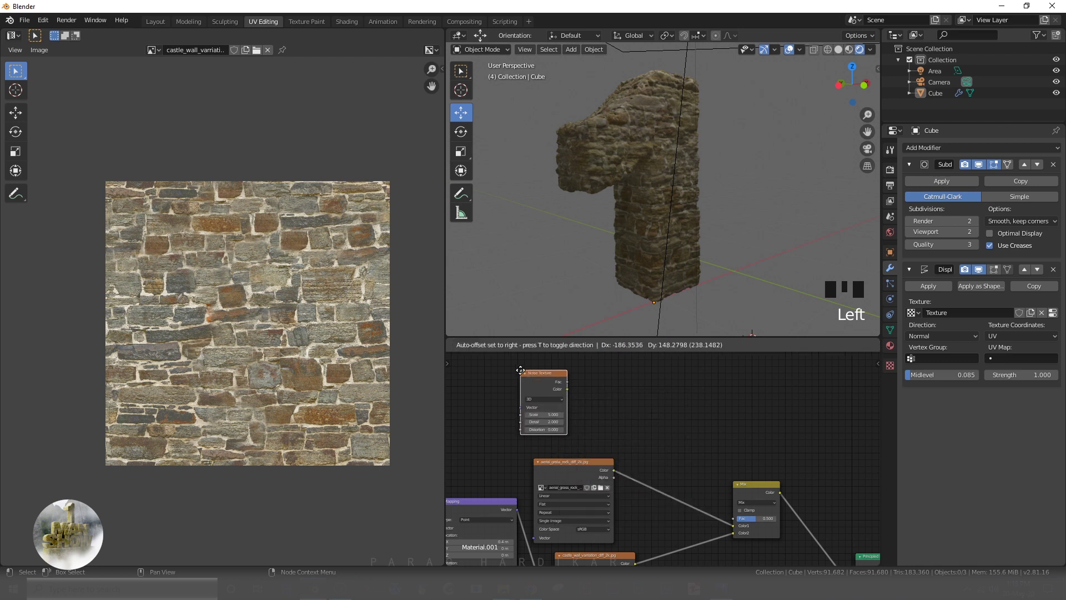
pyautogui.click(589, 410)
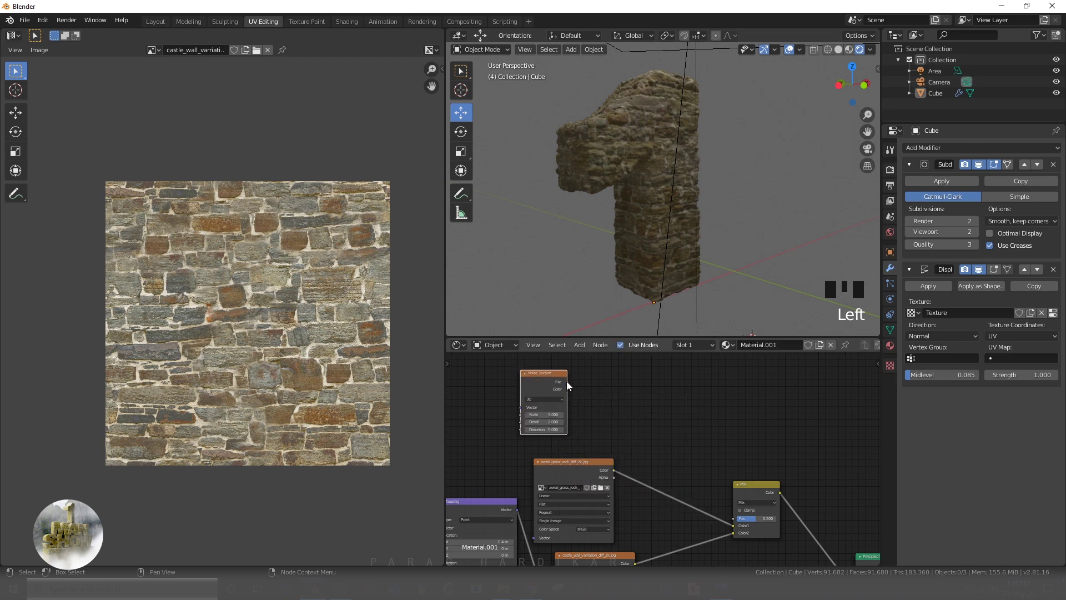
pyautogui.moveTo(567, 388); pyautogui.dragTo(734, 518)
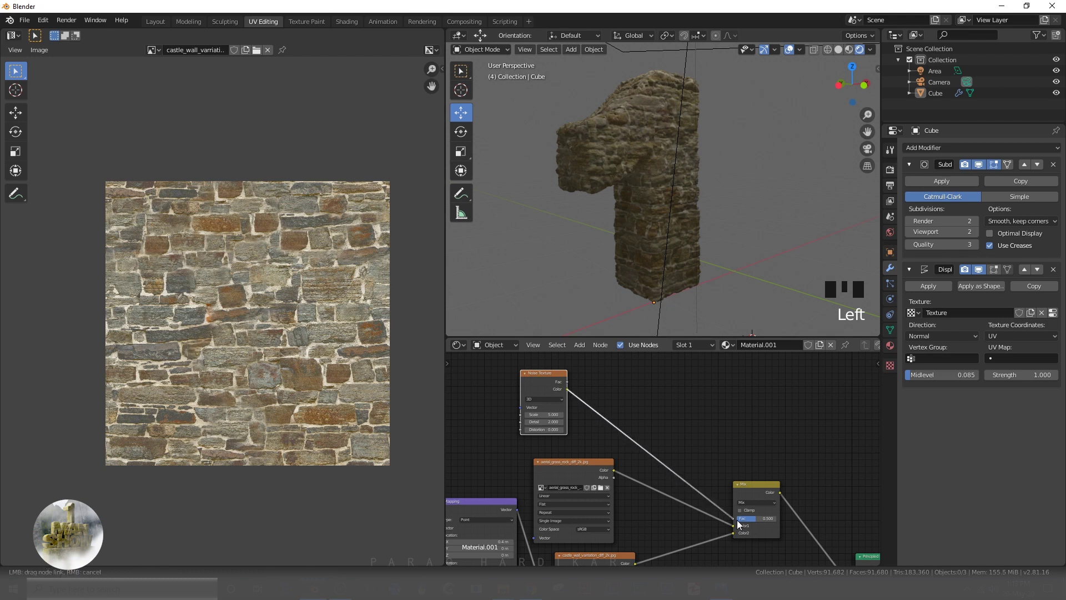
# Insert a ColorRamp node on the link between the Noise Texture and the Mix node's Fac.
pyautogui.click(685, 413)
pyautogui.hotkey('shift', 'a')
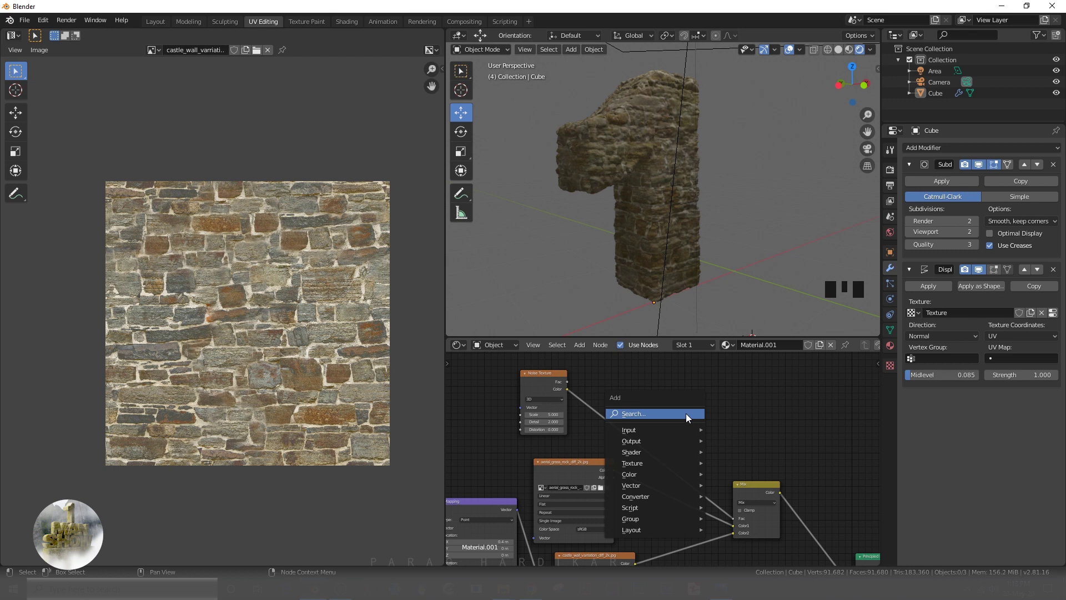
pyautogui.click(685, 413)
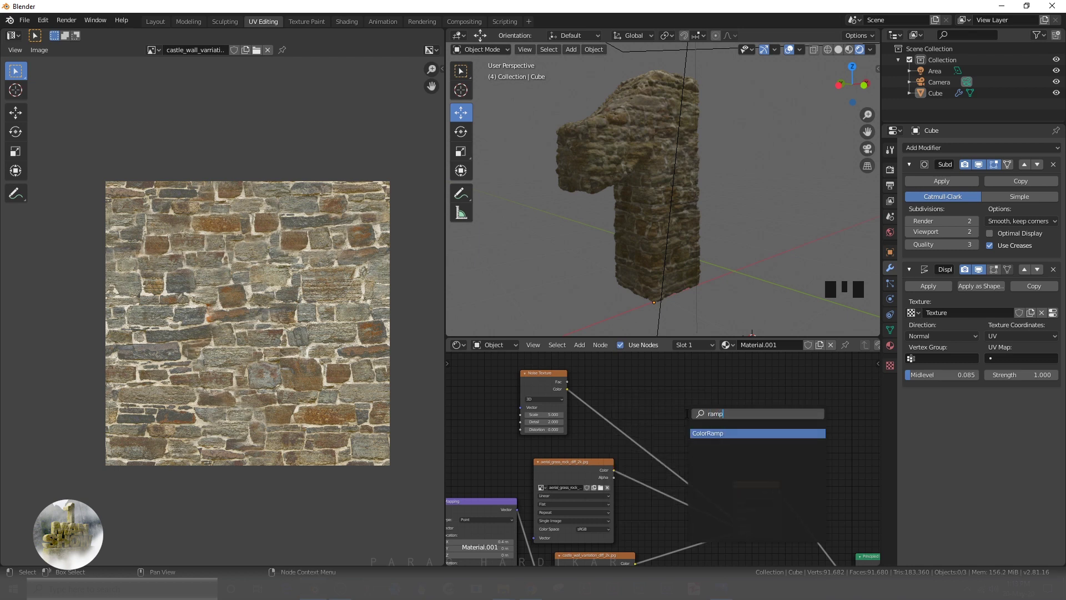
pyautogui.write('ramp')
pyautogui.click(703, 432)
pyautogui.click(661, 399)
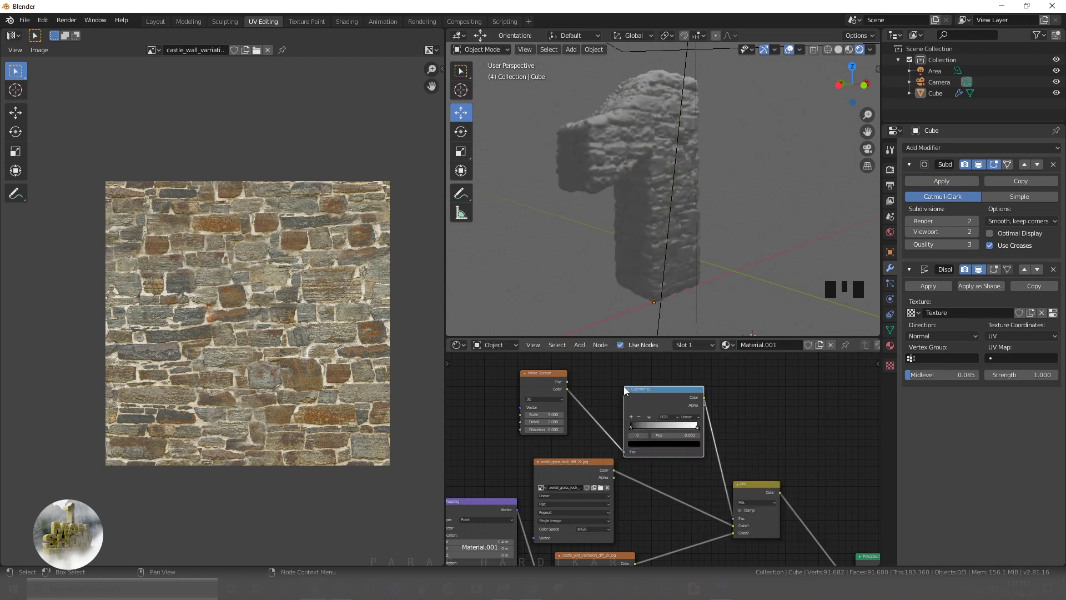
# Preview the ColorRamp output directly on the 1 and move the ramp's black stop to 0.382.
pyautogui.keyDown('ctrl'); pyautogui.keyDown('shift'); pyautogui.click(661, 399); pyautogui.keyUp('shift'); pyautogui.keyUp('ctrl')
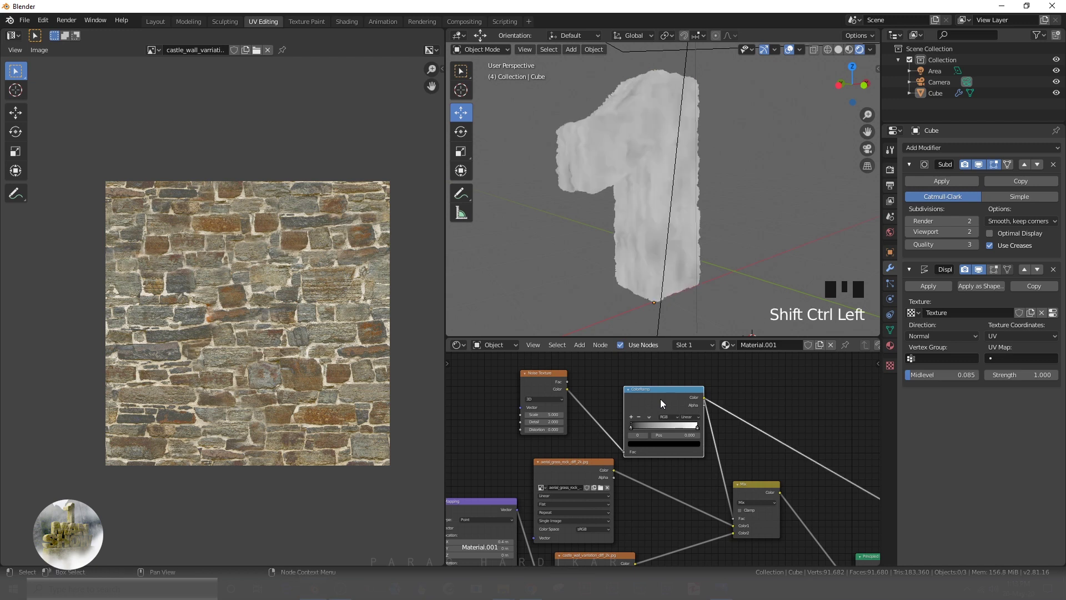
pyautogui.scroll(4, 641, 242)
pyautogui.moveTo(641, 242); pyautogui.dragTo(649, 210, button='middle')
pyautogui.scroll(-4, 655, 226)
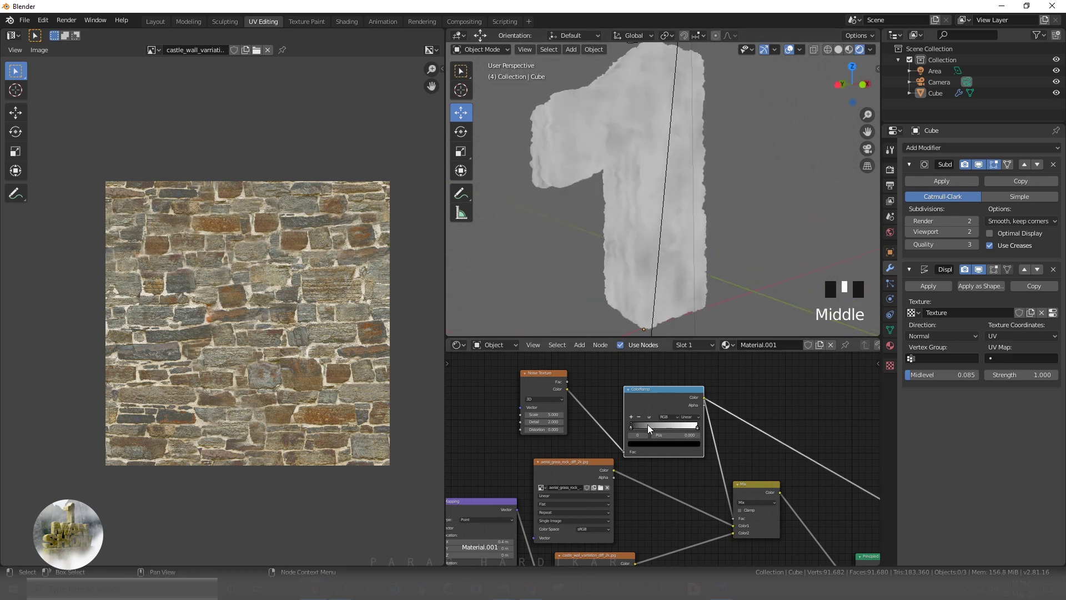
pyautogui.moveTo(632, 425); pyautogui.dragTo(656, 429)
# Set the Noise Texture's Scale to 3.900 and Detail to 15.100, and move the ColorRamp's black stop to 0.459.
pyautogui.scroll(3, 541, 418)
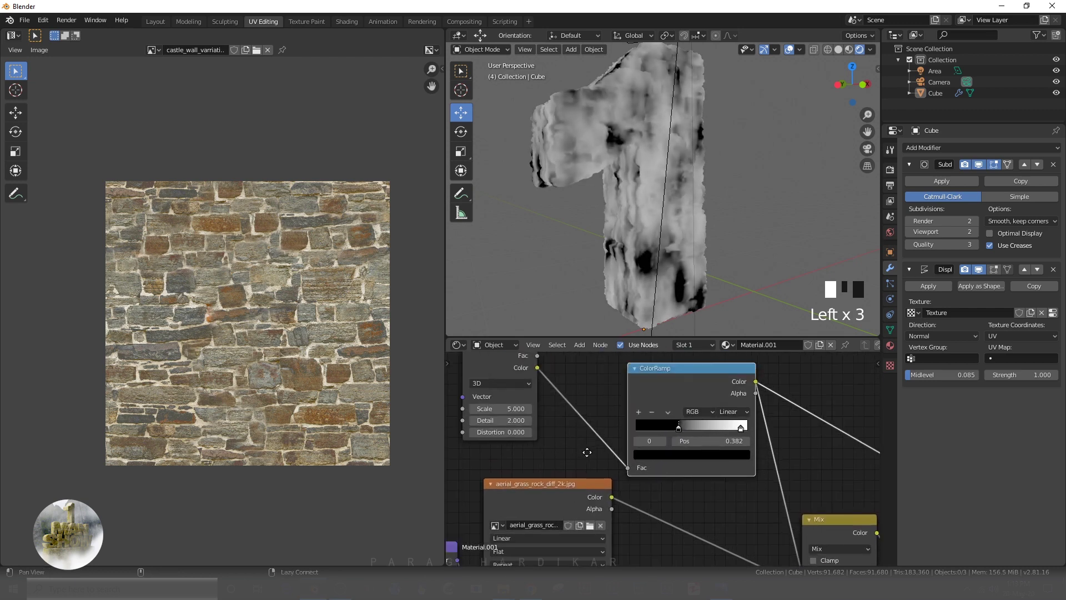
pyautogui.moveTo(581, 453)
pyautogui.mouseDown()
pyautogui.moveTo(545, 453)
pyautogui.moveTo(566, 453)
pyautogui.mouseUp()
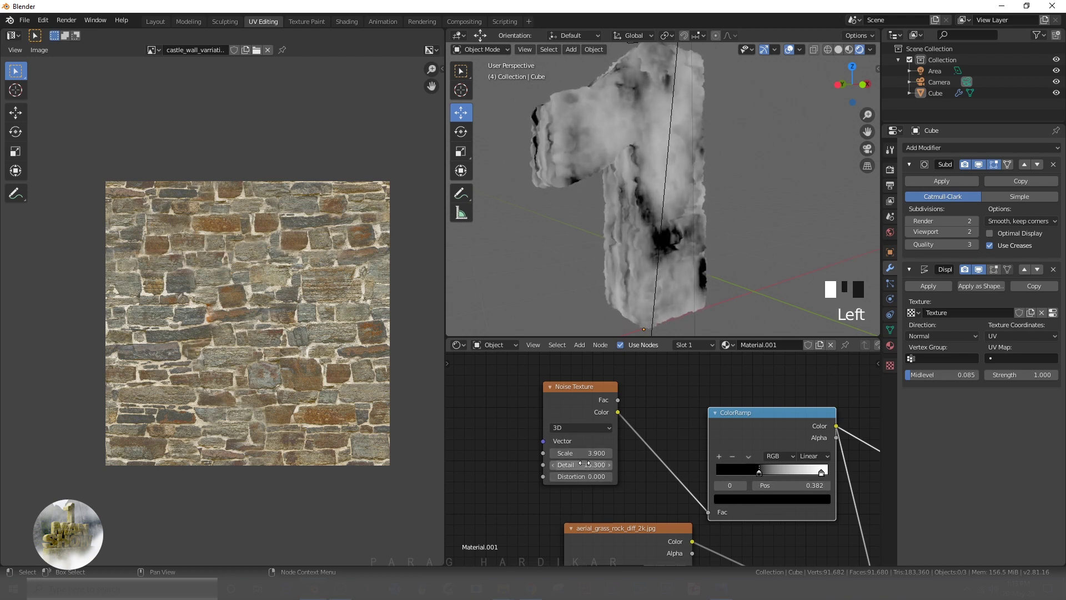
pyautogui.moveTo(762, 472); pyautogui.dragTo(769, 474)
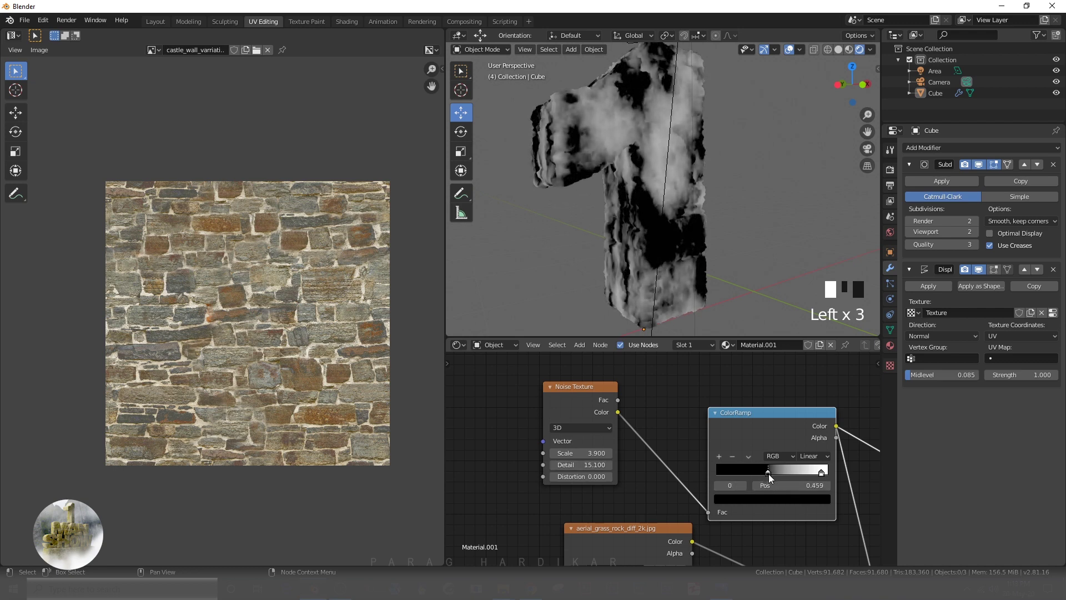
# Reconnect the Principled BSDF to the Material Output so the 1 shows its full blended material instead of the mask preview.
pyautogui.scroll(-3, 624, 191)
pyautogui.scroll(2, 568, 231)
pyautogui.press('z')
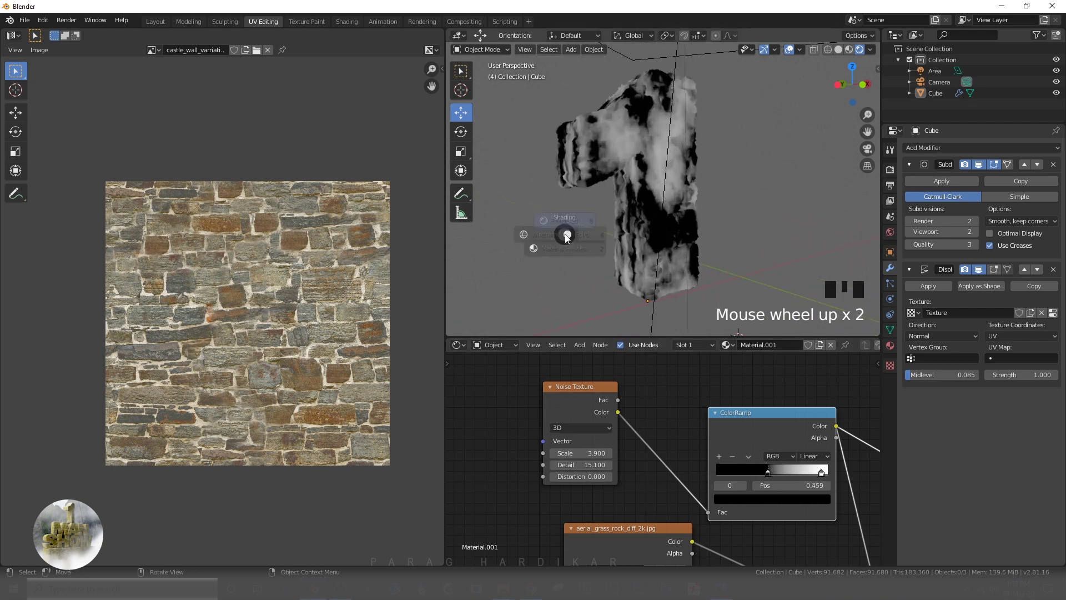
pyautogui.click(569, 167)
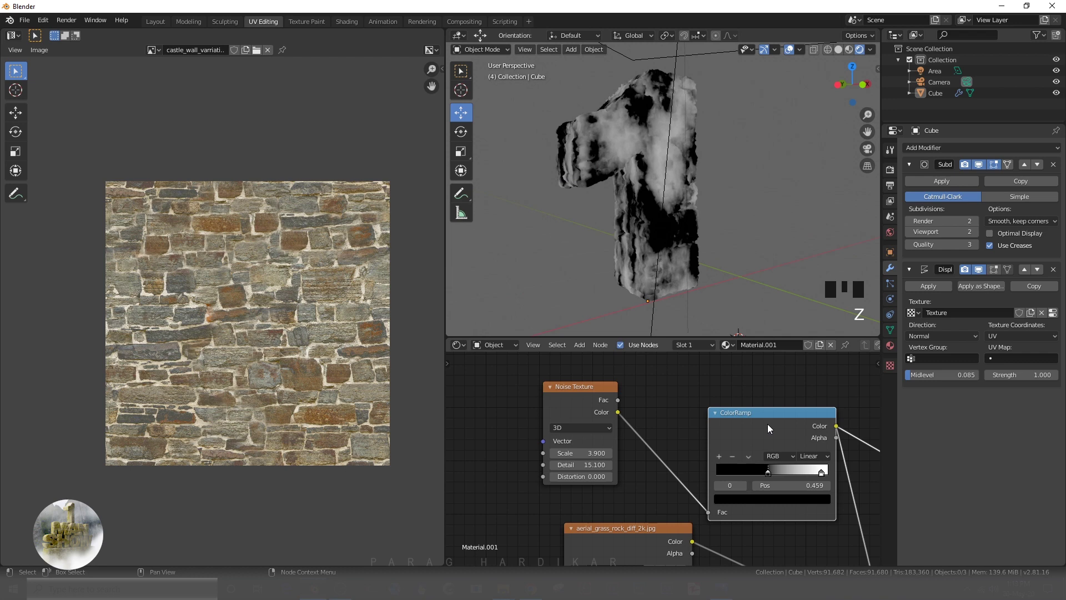
pyautogui.scroll(-4, 768, 425)
pyautogui.scroll(-2, 606, 444)
pyautogui.moveTo(700, 469); pyautogui.dragTo(726, 431, button='middle')
pyautogui.scroll(5, 726, 431)
pyautogui.moveTo(711, 491); pyautogui.dragTo(716, 425, button='middle')
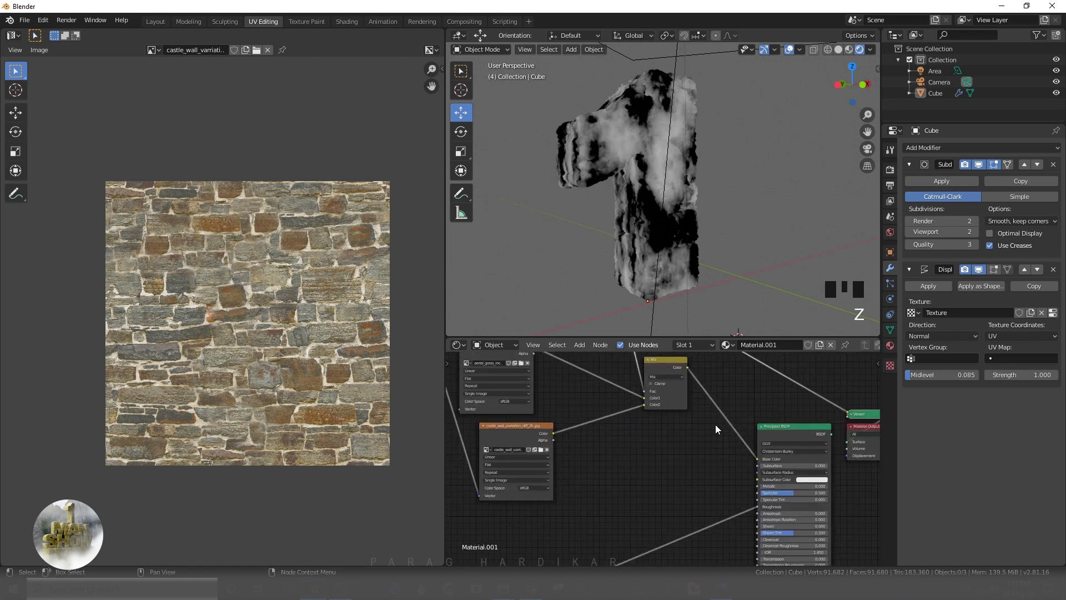
pyautogui.moveTo(819, 431); pyautogui.dragTo(704, 456, button='middle')
pyautogui.keyDown('ctrl'); pyautogui.keyDown('shift'); pyautogui.click(692, 452); pyautogui.keyUp('shift'); pyautogui.keyUp('ctrl')
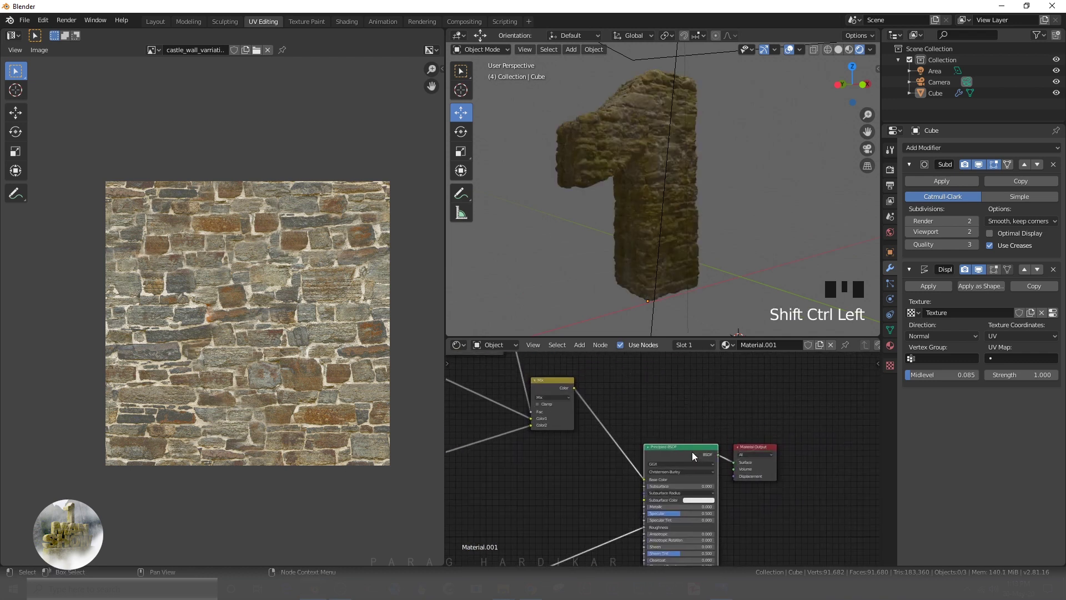
# Examine the blended rock and grass material on the 1 up close and from several angles, including in a maximized view.
pyautogui.keyDown('shift'); pyautogui.moveTo(527, 239); pyautogui.dragTo(721, 236, button='middle'); pyautogui.keyUp('shift')
pyautogui.scroll(5, 545, 245)
pyautogui.scroll(-2, 566, 217)
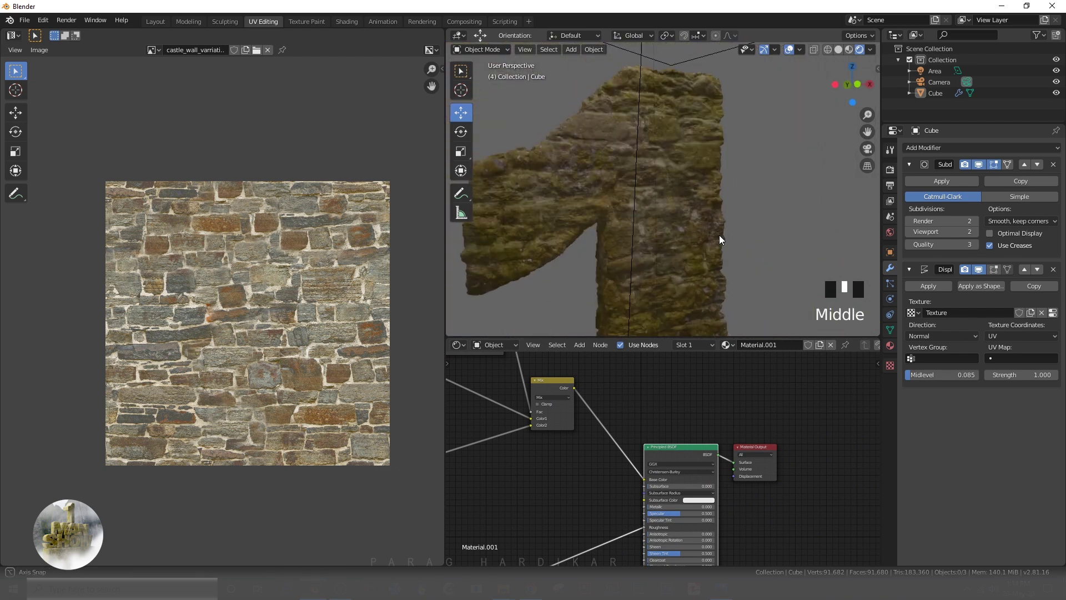
pyautogui.scroll(-3, 676, 261)
pyautogui.moveTo(621, 225); pyautogui.dragTo(648, 235, button='middle')
pyautogui.scroll(-2, 642, 145)
pyautogui.scroll(2, 641, 145)
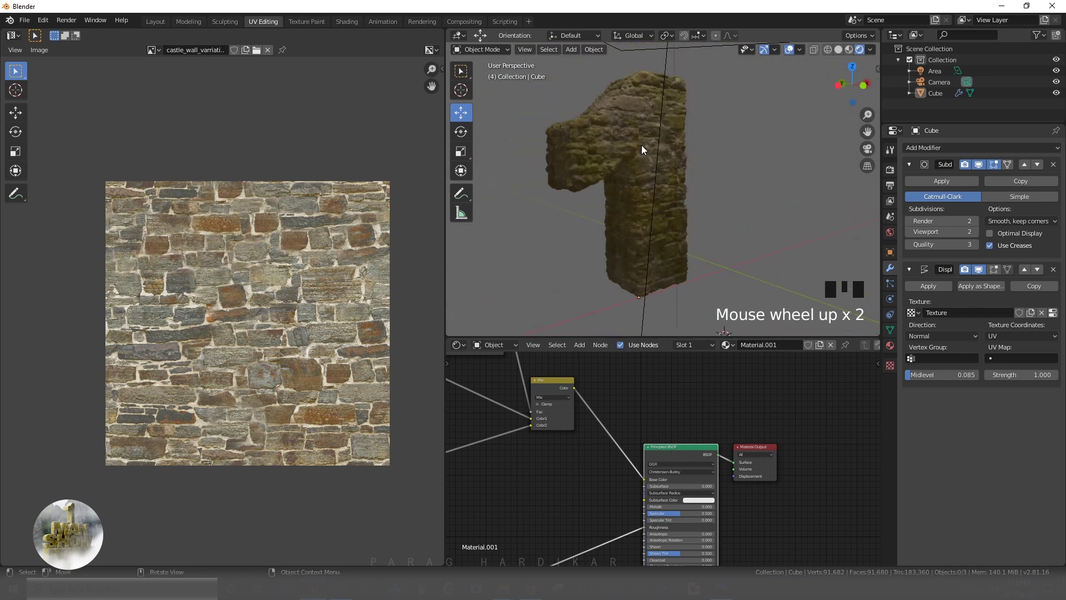
pyautogui.hotkey('ctrl', 'space')
pyautogui.scroll(-2, 511, 280)
pyautogui.scroll(1, 511, 284)
pyautogui.moveTo(512, 292); pyautogui.dragTo(562, 305, button='middle')
pyautogui.scroll(2, 527, 295)
pyautogui.scroll(-2, 562, 312)
pyautogui.scroll(2, 572, 310)
pyautogui.click(542, 293)
pyautogui.click(351, 403)
pyautogui.hotkey('ctrl', 'space')
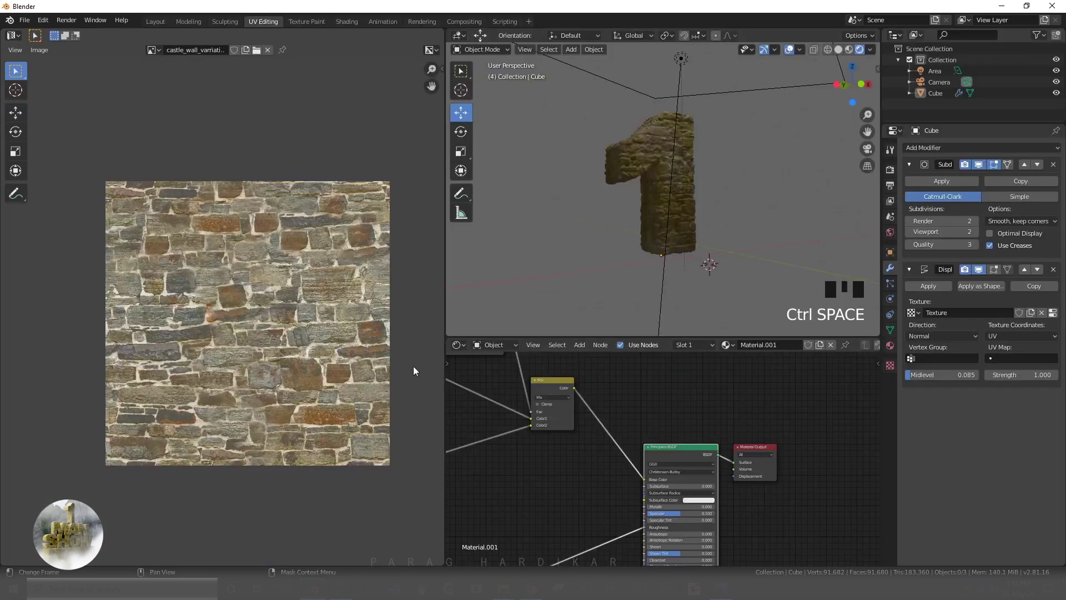
# Move the ColorRamp's black stop to 0.605 and its white stop to 0.955 to adjust the grass mask.
pyautogui.scroll(2, 540, 262)
pyautogui.keyDown('shift'); pyautogui.moveTo(541, 262); pyautogui.dragTo(545, 252, button='middle'); pyautogui.keyUp('shift')
pyautogui.scroll(-2, 544, 247)
pyautogui.scroll(5, 627, 433)
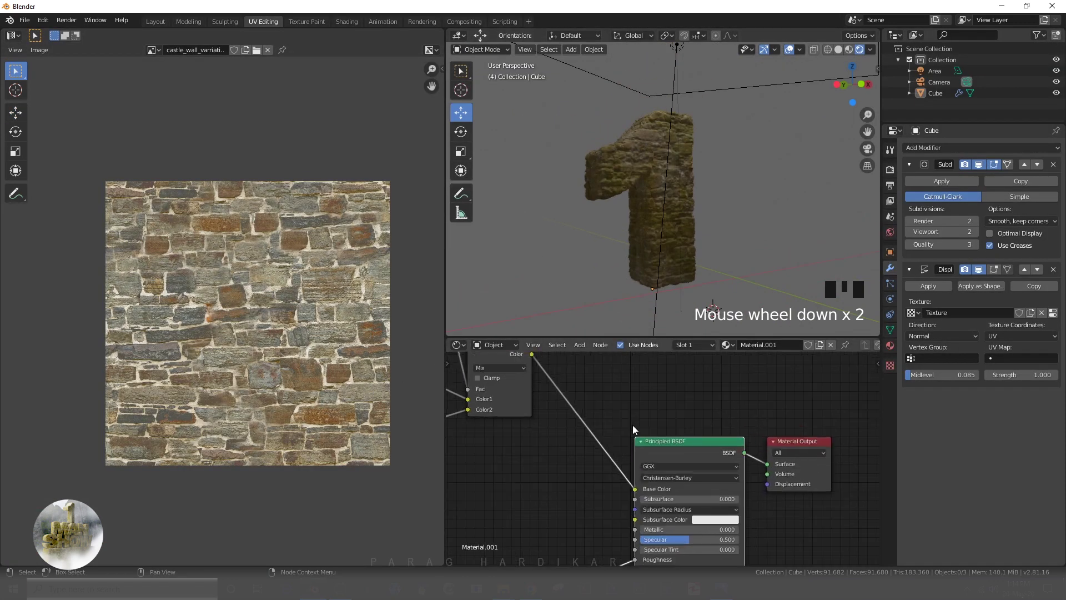
pyautogui.moveTo(621, 410); pyautogui.dragTo(778, 447, button='middle')
pyautogui.keyDown('alt'); pyautogui.moveTo(778, 446); pyautogui.dragTo(852, 467); pyautogui.keyUp('alt')
pyautogui.keyDown('alt'); pyautogui.moveTo(743, 381); pyautogui.dragTo(777, 472); pyautogui.keyUp('alt')
pyautogui.moveTo(658, 457); pyautogui.dragTo(670, 458)
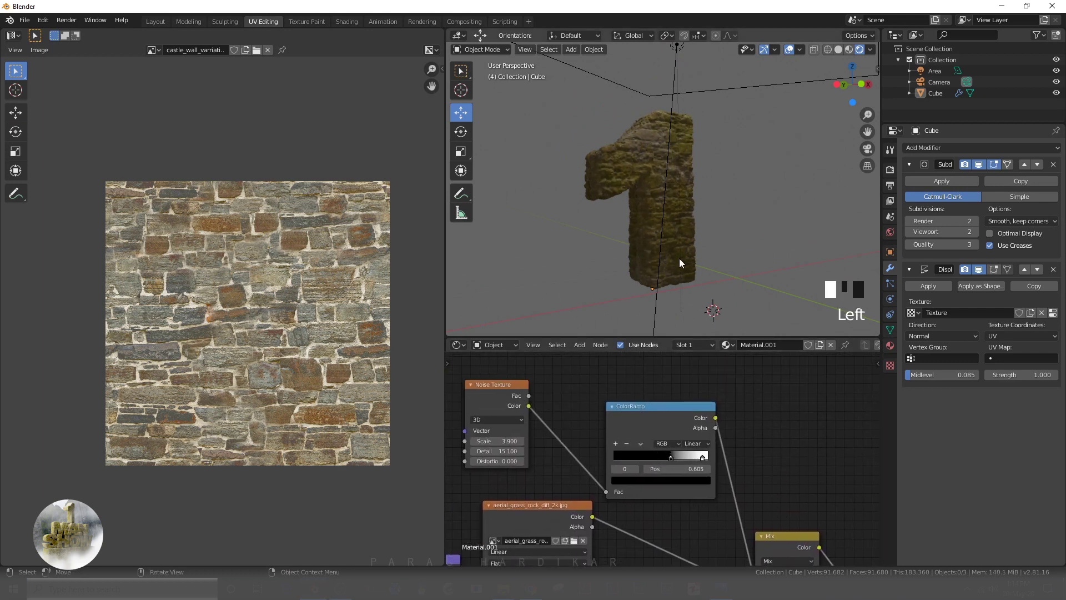
pyautogui.scroll(5, 673, 239)
pyautogui.scroll(-2, 664, 225)
pyautogui.keyDown('shift'); pyautogui.moveTo(664, 226); pyautogui.dragTo(670, 365, button='middle'); pyautogui.keyUp('shift')
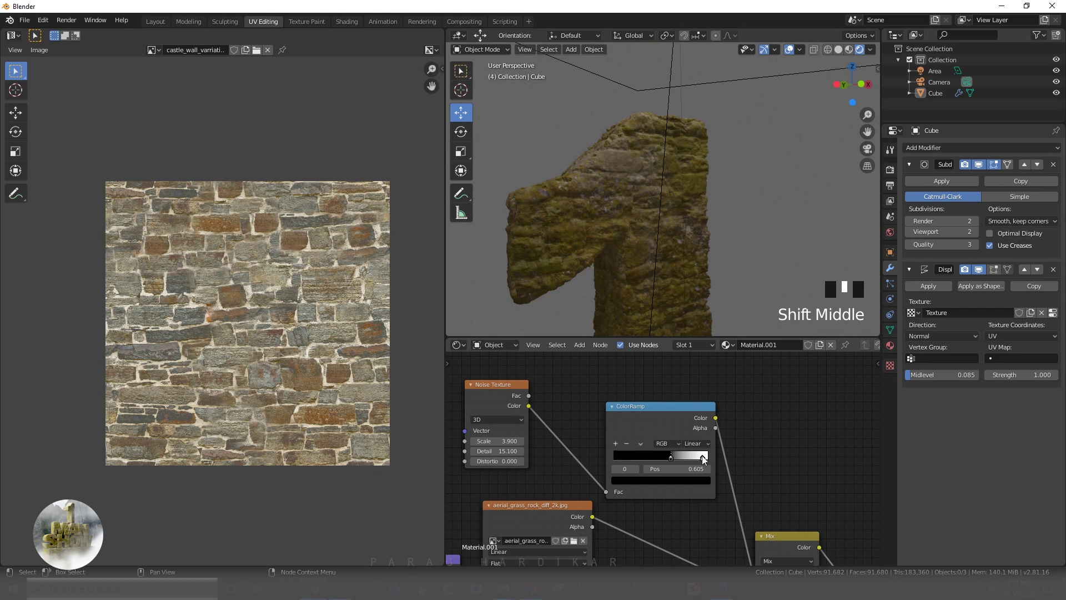
pyautogui.moveTo(703, 459); pyautogui.dragTo(703, 461)
pyautogui.scroll(-3, 758, 216)
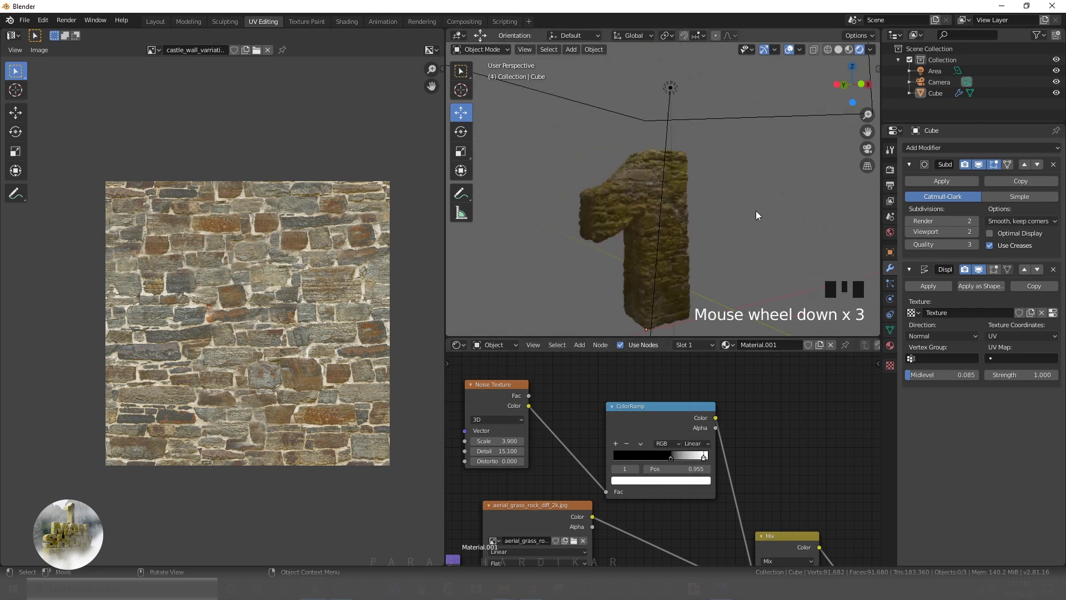
# Switch to the Layout workspace and examine the textured 1 in Rendered shading.
pyautogui.click(155, 21)
pyautogui.scroll(-4, 472, 345)
pyautogui.scroll(4, 261, 422)
pyautogui.press('z')
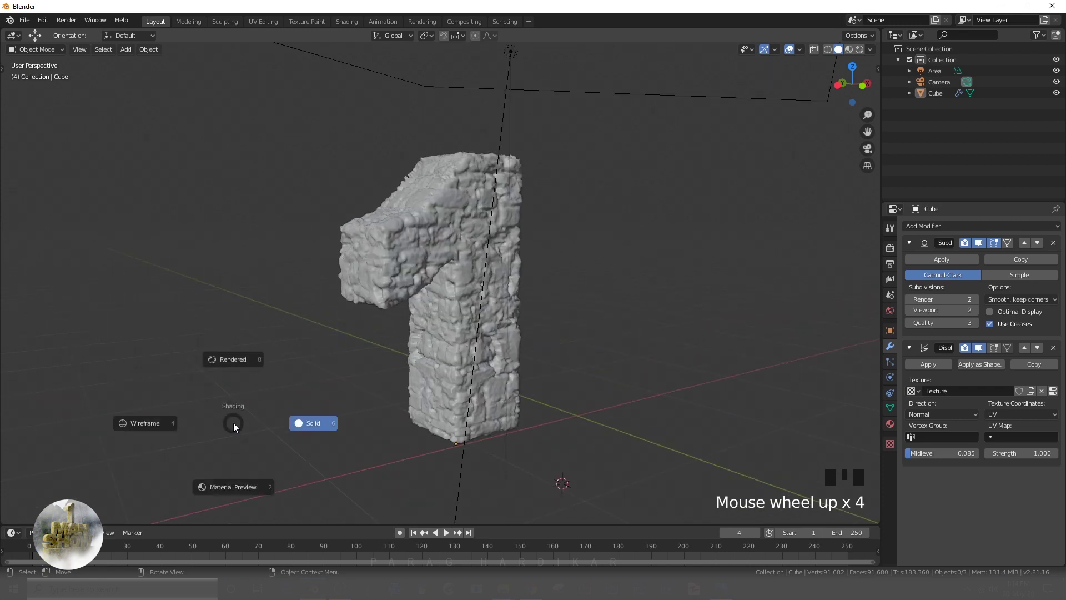
pyautogui.click(236, 362)
pyautogui.keyDown('shift'); pyautogui.moveTo(287, 363); pyautogui.dragTo(315, 344, button='middle'); pyautogui.keyUp('shift')
pyautogui.scroll(1, 408, 318)
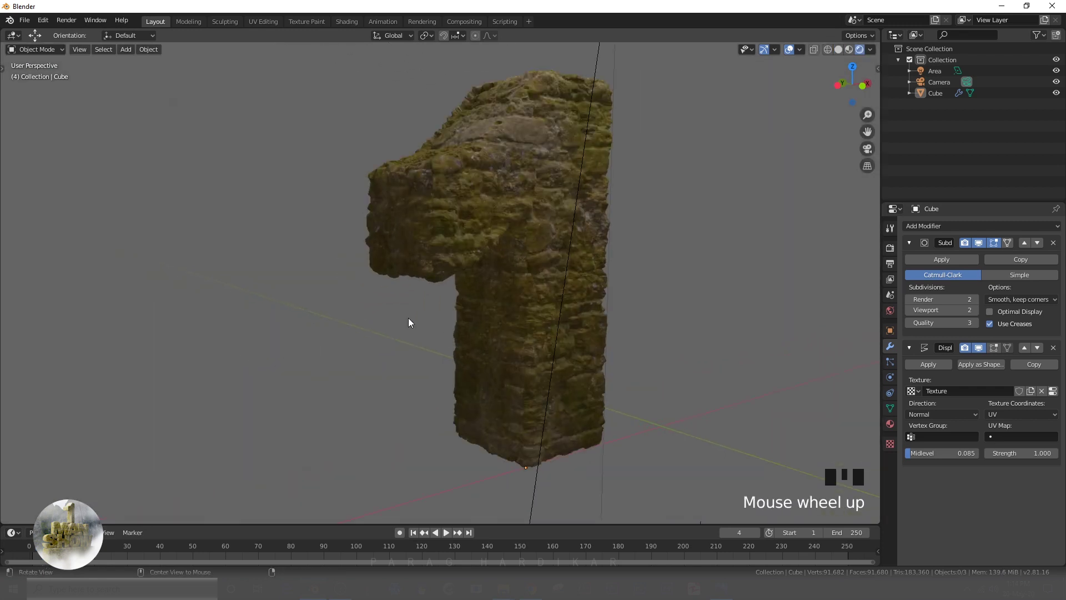
pyautogui.moveTo(408, 318); pyautogui.dragTo(381, 333, button='middle')
pyautogui.scroll(-2, 355, 340)
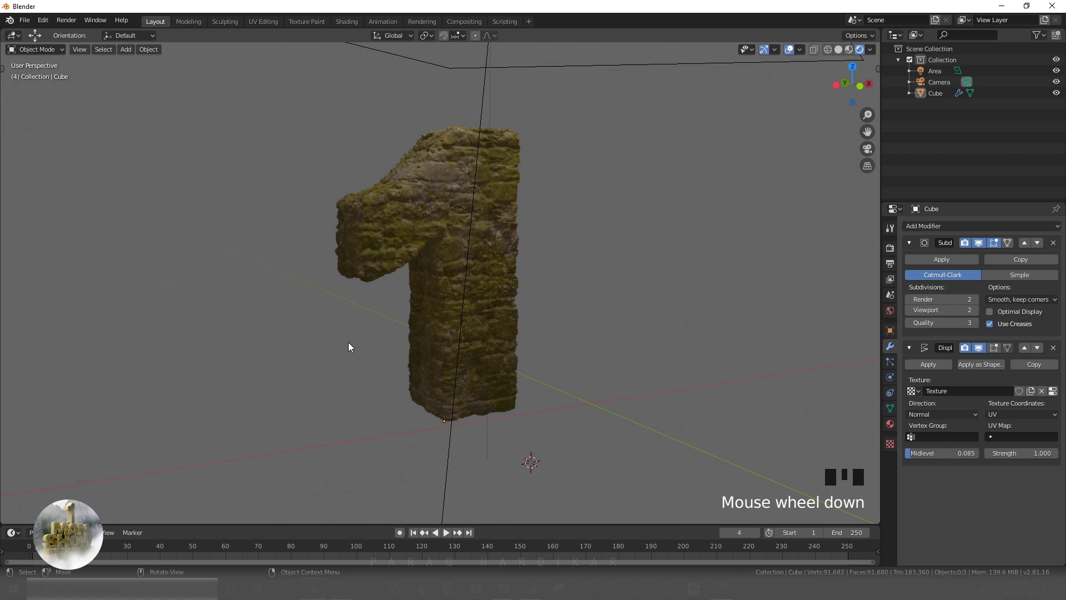
# Open LOGO.blend from the Blender files folder without saving the current untitled scene.
pyautogui.hotkey('ctrl', 'q')
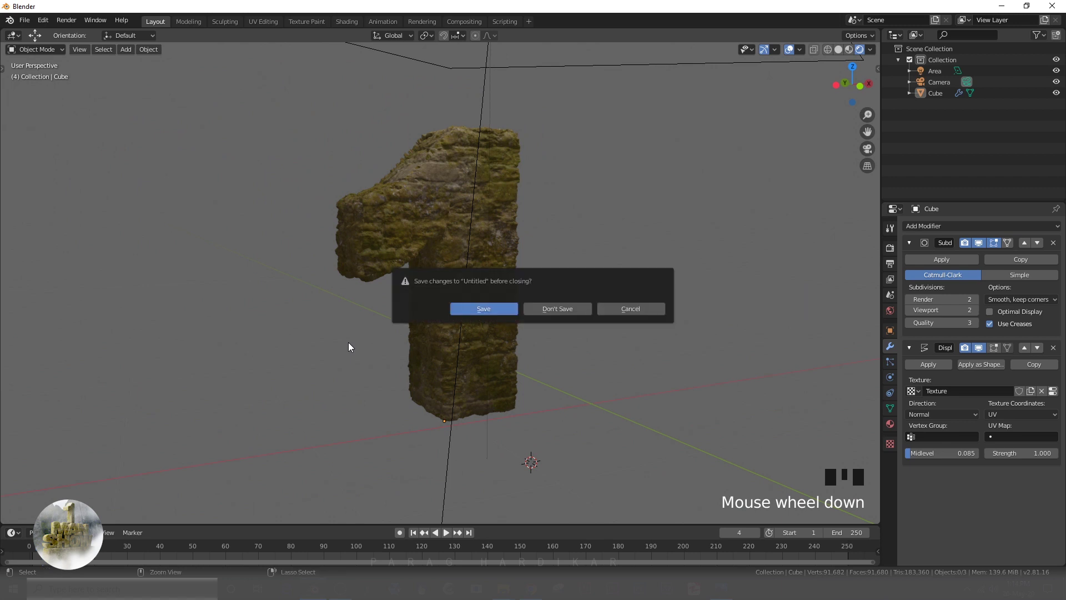
pyautogui.click(559, 308)
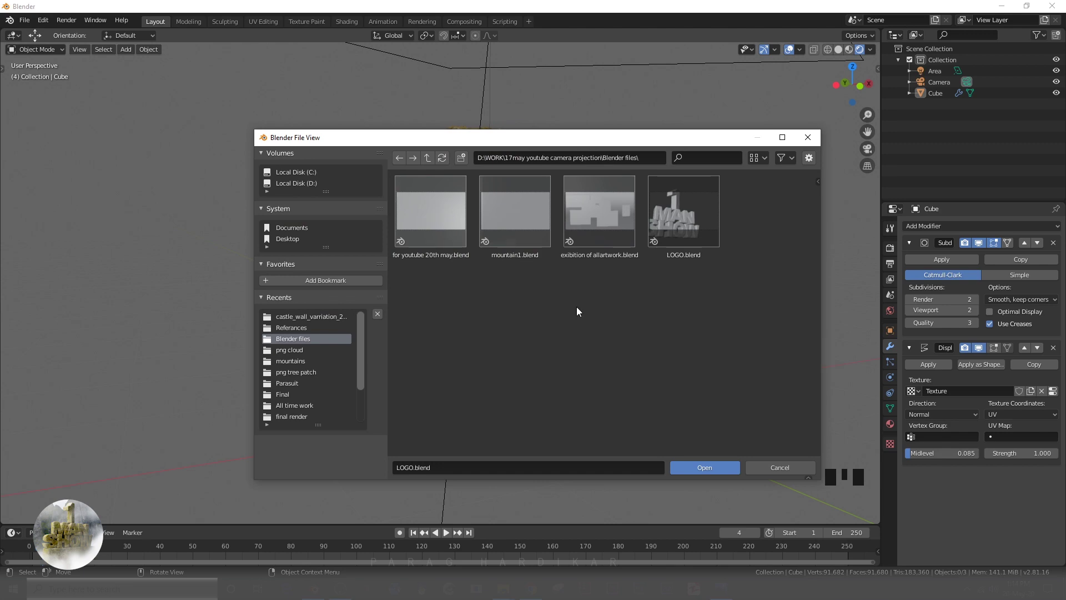
pyautogui.doubleClick(692, 226)
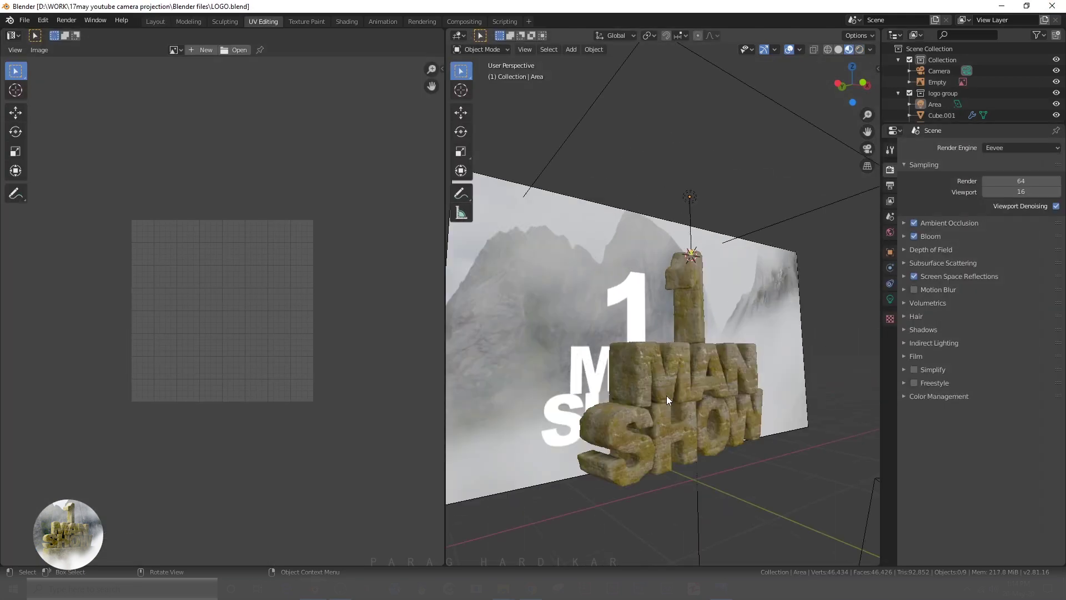
# Examine the complete "1 MAN SHOW" logo and its mountain backdrop in a maximized 3D view.
pyautogui.hotkey('ctrl', 'space')
pyautogui.scroll(-6, 593, 365)
pyautogui.scroll(4, 569, 317)
pyautogui.keyDown('shift'); pyautogui.moveTo(593, 365); pyautogui.dragTo(559, 361, button='middle'); pyautogui.keyUp('shift')
pyautogui.keyDown('shift'); pyautogui.moveTo(522, 430); pyautogui.dragTo(456, 362, button='middle'); pyautogui.keyUp('shift')
pyautogui.keyDown('shift'); pyautogui.moveTo(525, 307); pyautogui.dragTo(538, 384, button='middle'); pyautogui.keyUp('shift')
pyautogui.scroll(-3, 480, 348)
pyautogui.moveTo(539, 384); pyautogui.dragTo(511, 382, button='middle')
pyautogui.scroll(4, 488, 379)
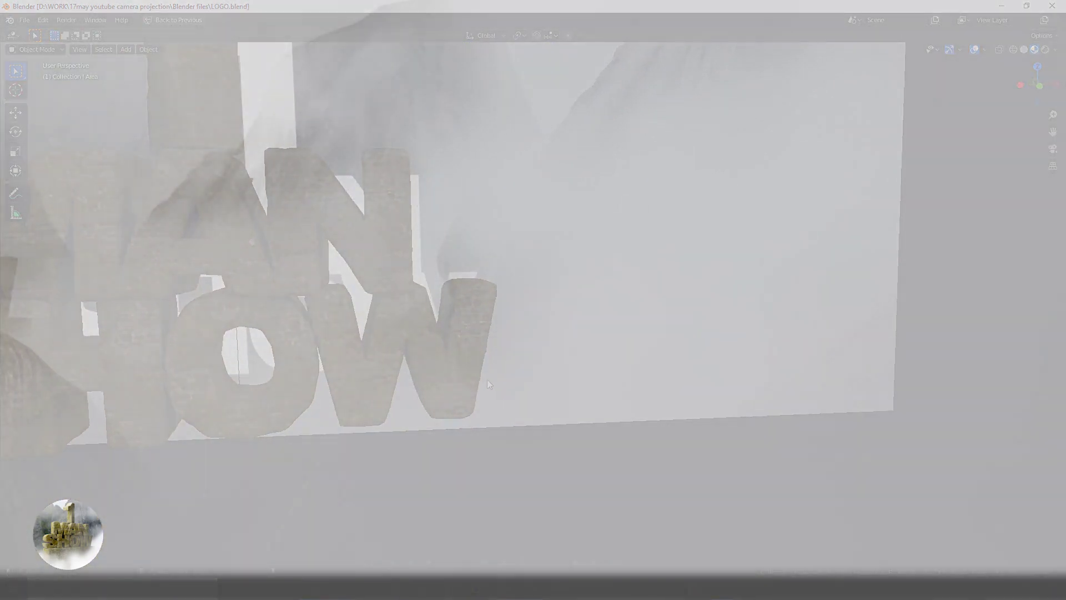